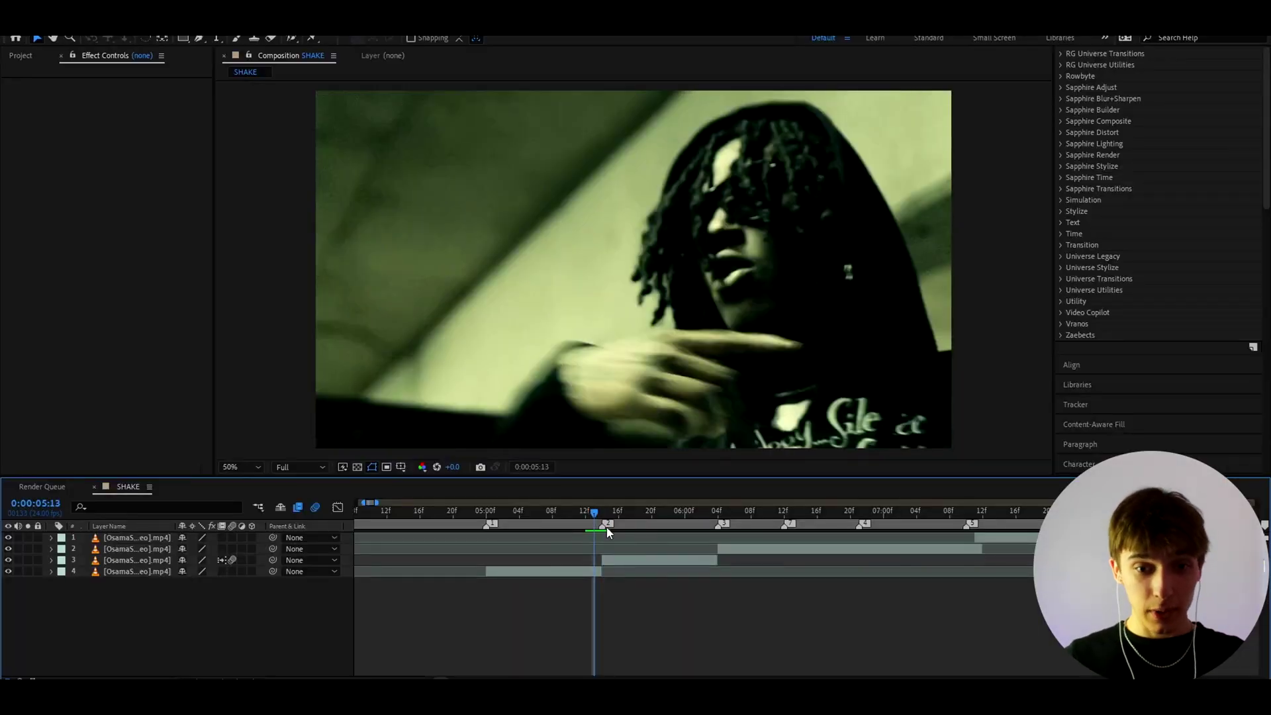
Create an adjustment layer above the third clip, starting at its cut at 0:00:05:14
mouse_move(594, 512)
mouse_down()
mouse_move(582, 515)
mouse_move(637, 514)
mouse_move(571, 519)
mouse_move(640, 519)
mouse_move(614, 511)
mouse_up()
scroll(587, 517, up, 1)
key(minus)
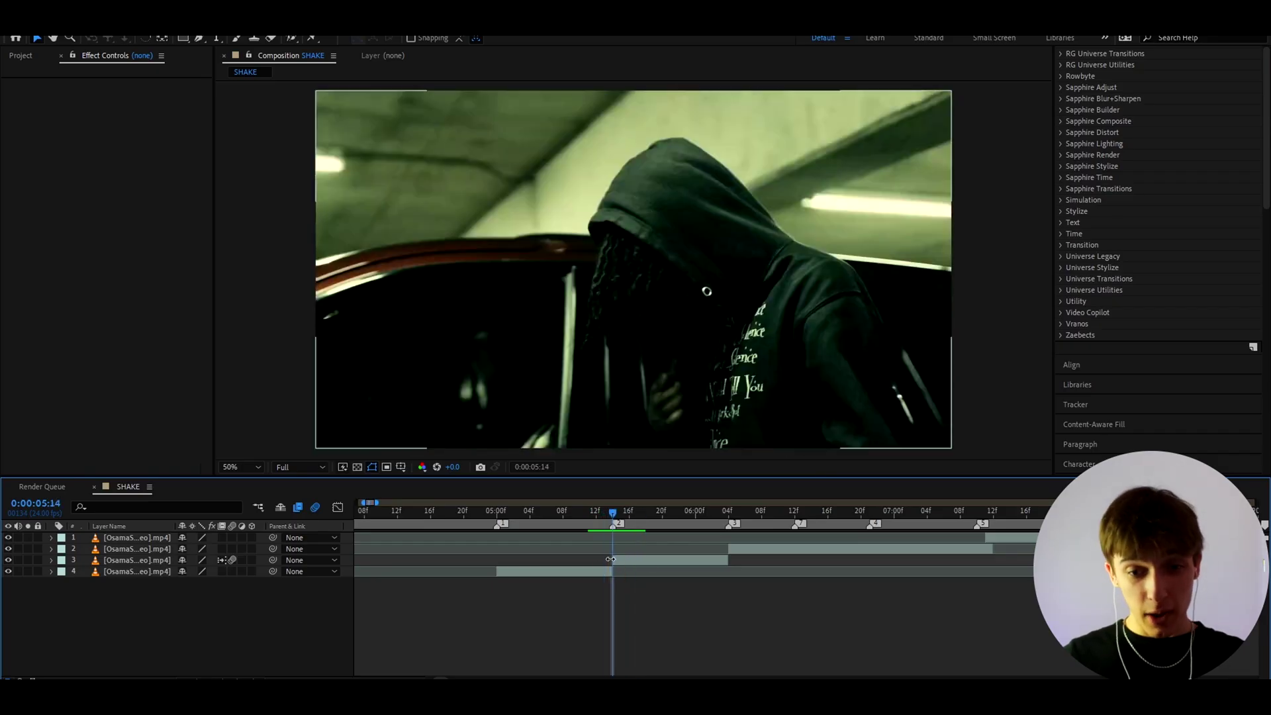
click(632, 561)
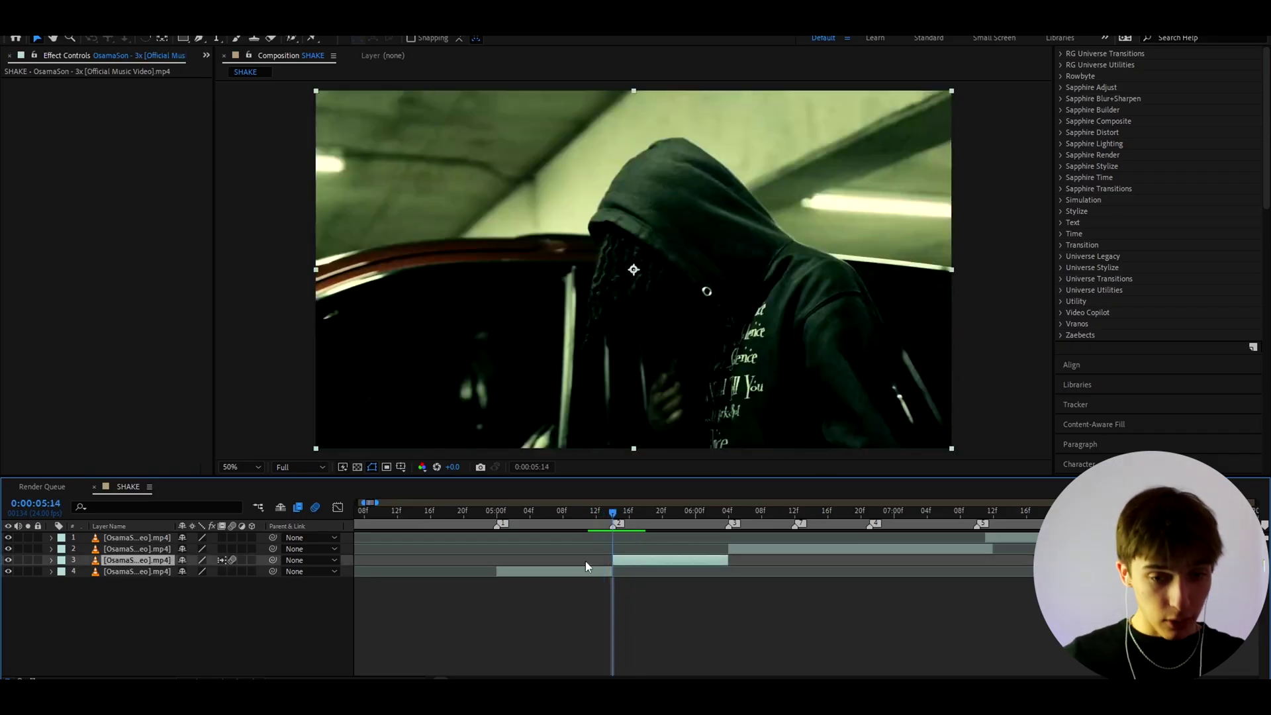
scroll(547, 547, up, 1)
drag(633, 511, 673, 506)
key(ctrl+alt+y)
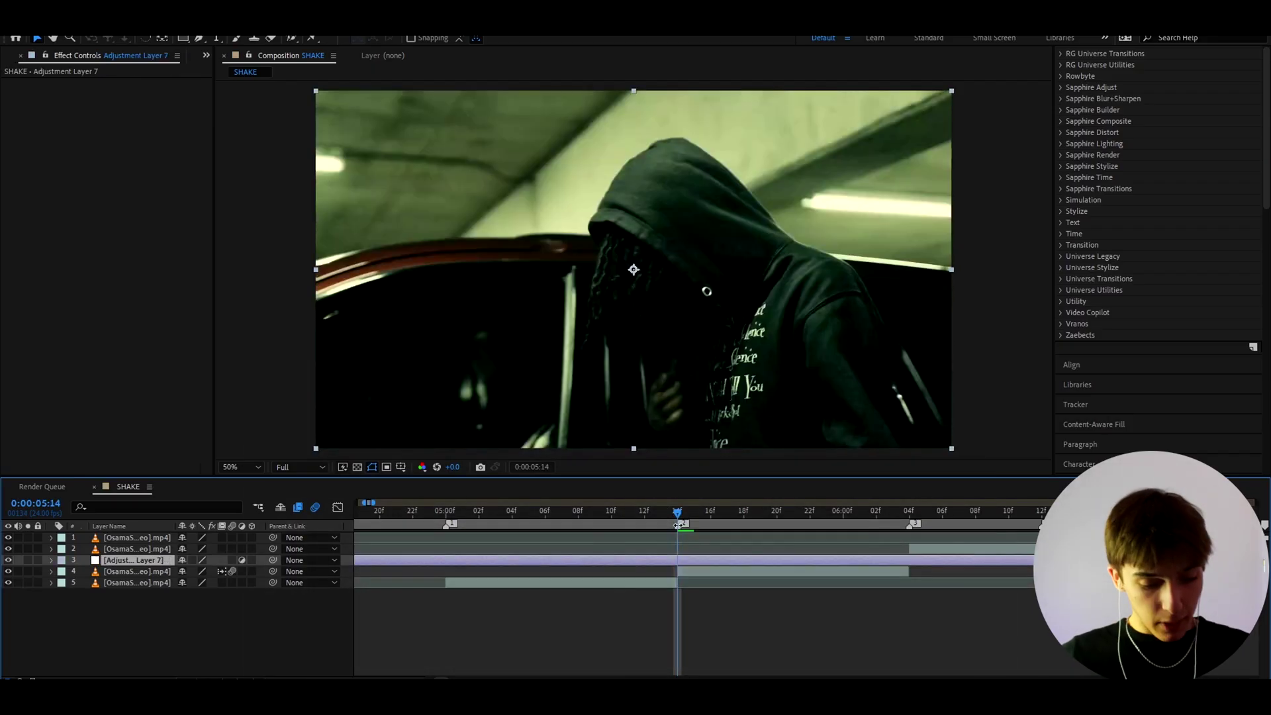
key(ctrl+shift+d)
Apply the S_DissolveShake effect to the adjustment layer with Dissolve Percent set to 45
click(704, 561)
key(ctrl+space)
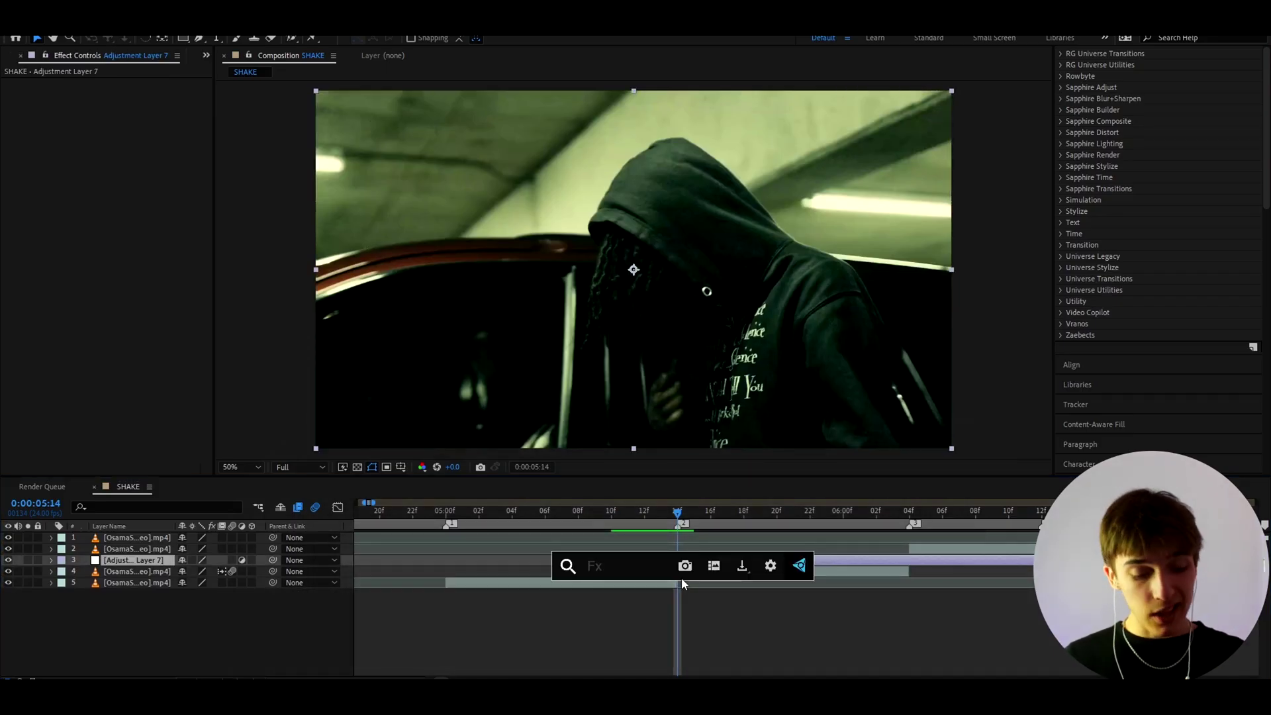
text(s_dissolv)
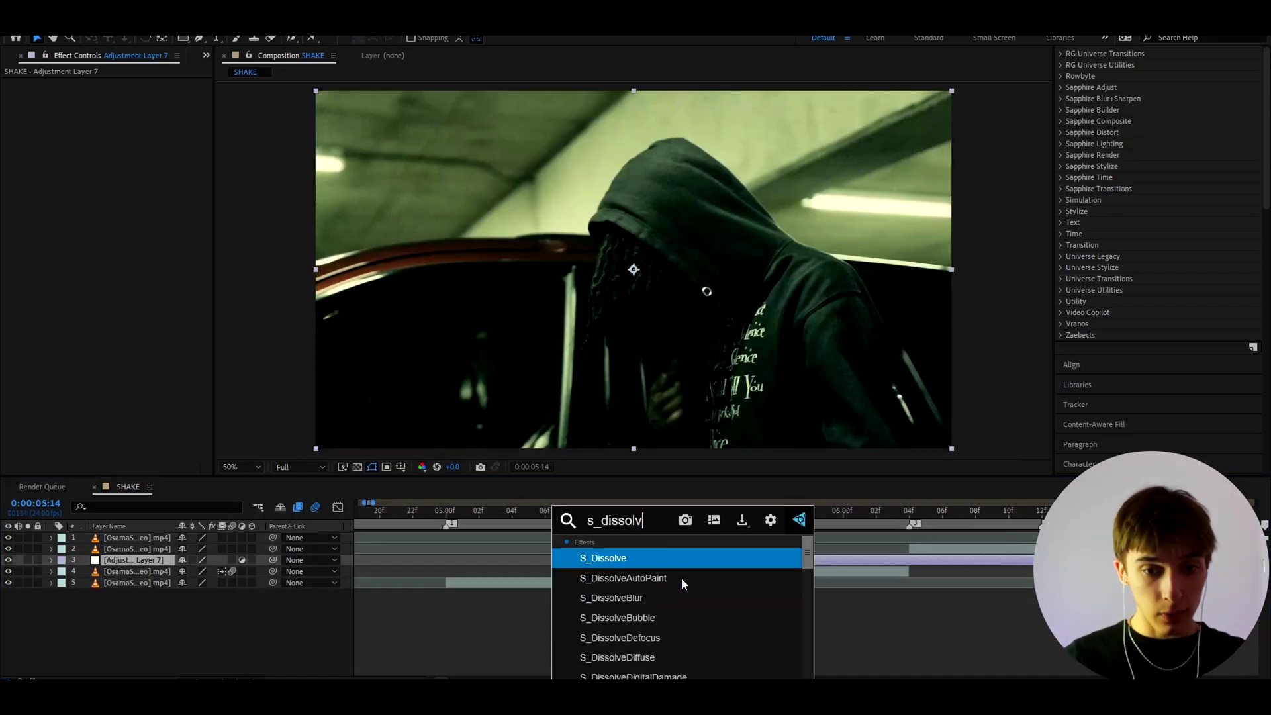
text(eshake)
click(687, 558)
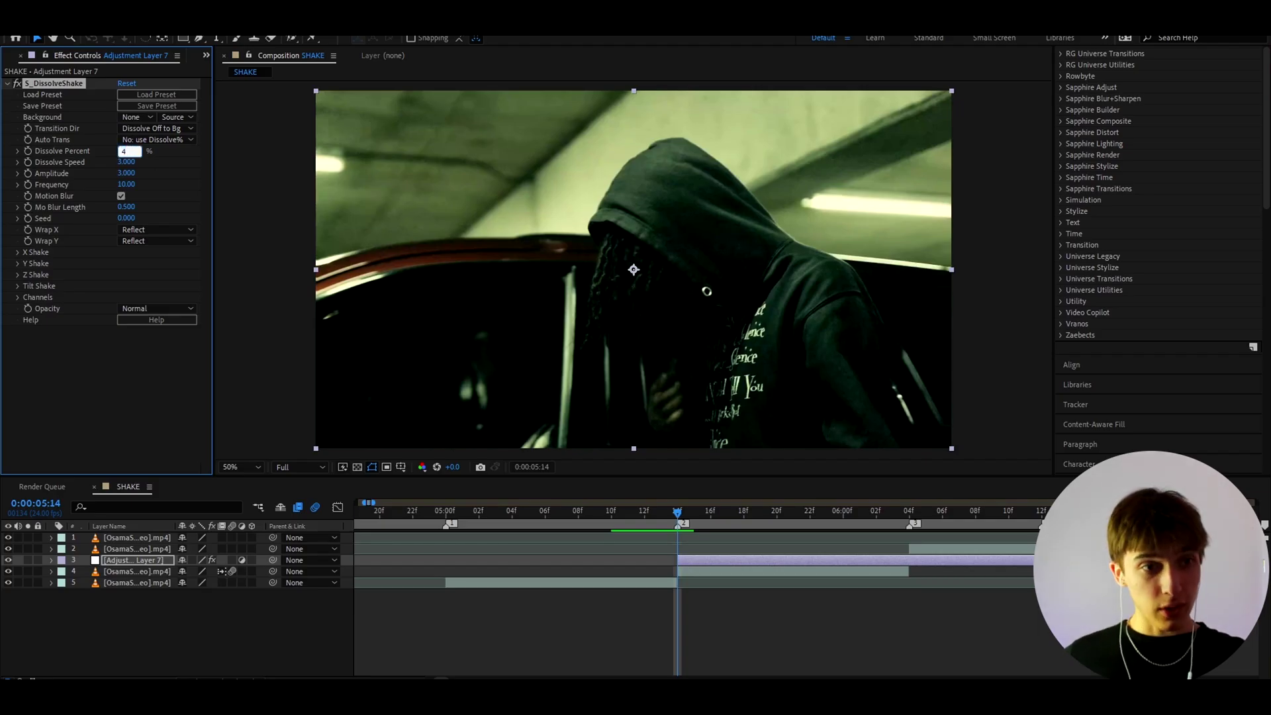
key(Return)
scroll(675, 554, up, 2)
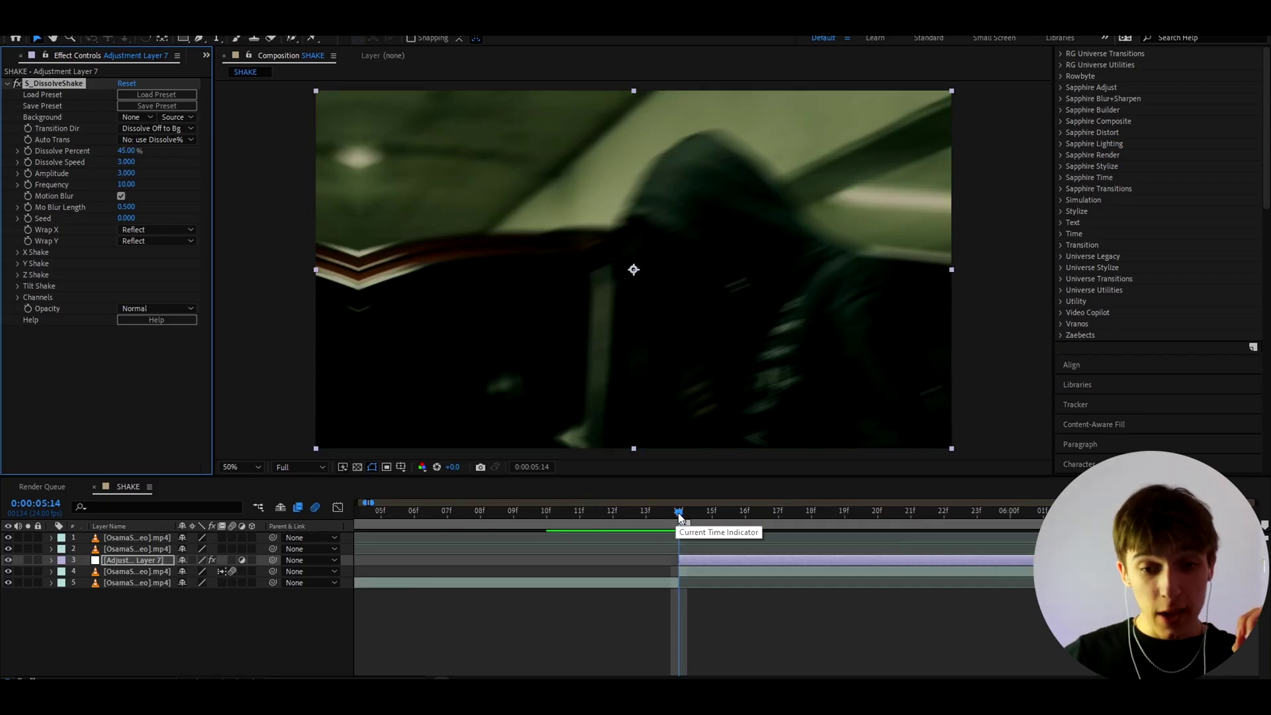
Move the start of the adjustment layer one frame earlier, to 0:00:05:13
drag(678, 515, 646, 524)
drag(694, 562, 650, 570)
mouse_move(654, 515)
mouse_down()
mouse_move(704, 507)
mouse_move(848, 526)
mouse_move(714, 542)
mouse_move(647, 516)
mouse_up()
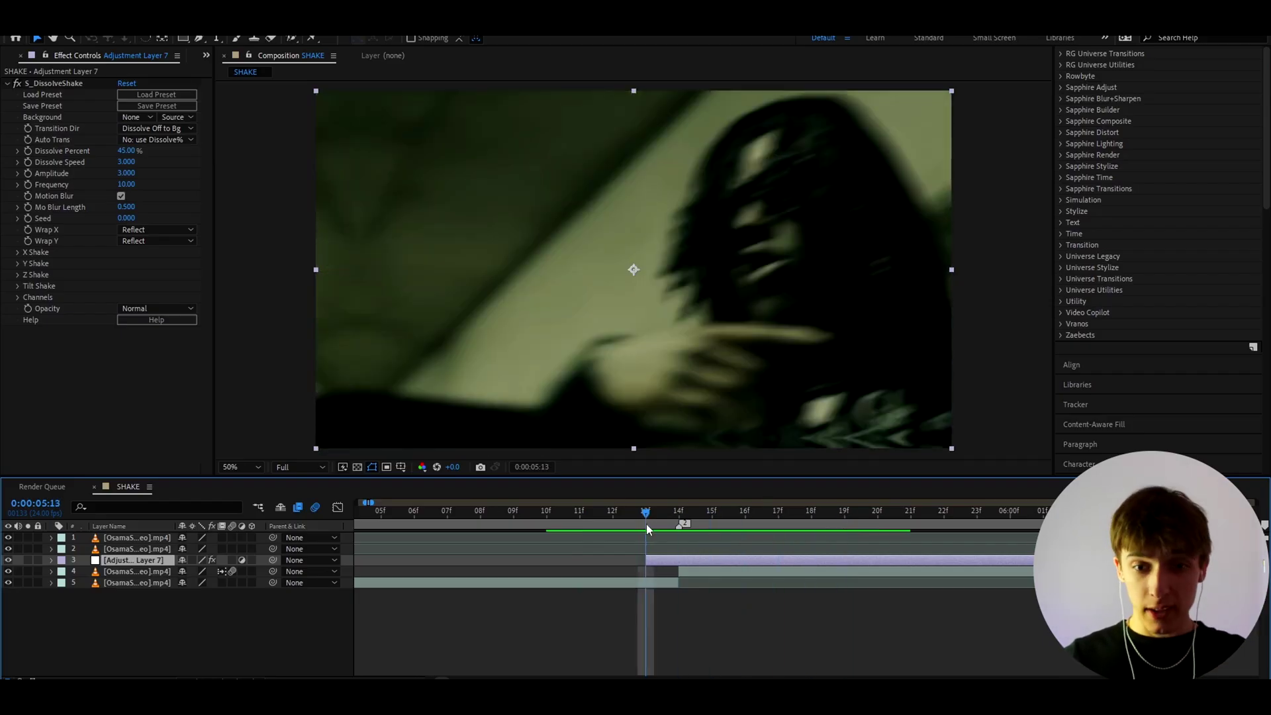
Animate Dissolve Percent with keyframes from 45% at 0:00:05:13 to 0% at 0:00:06:02
click(27, 150)
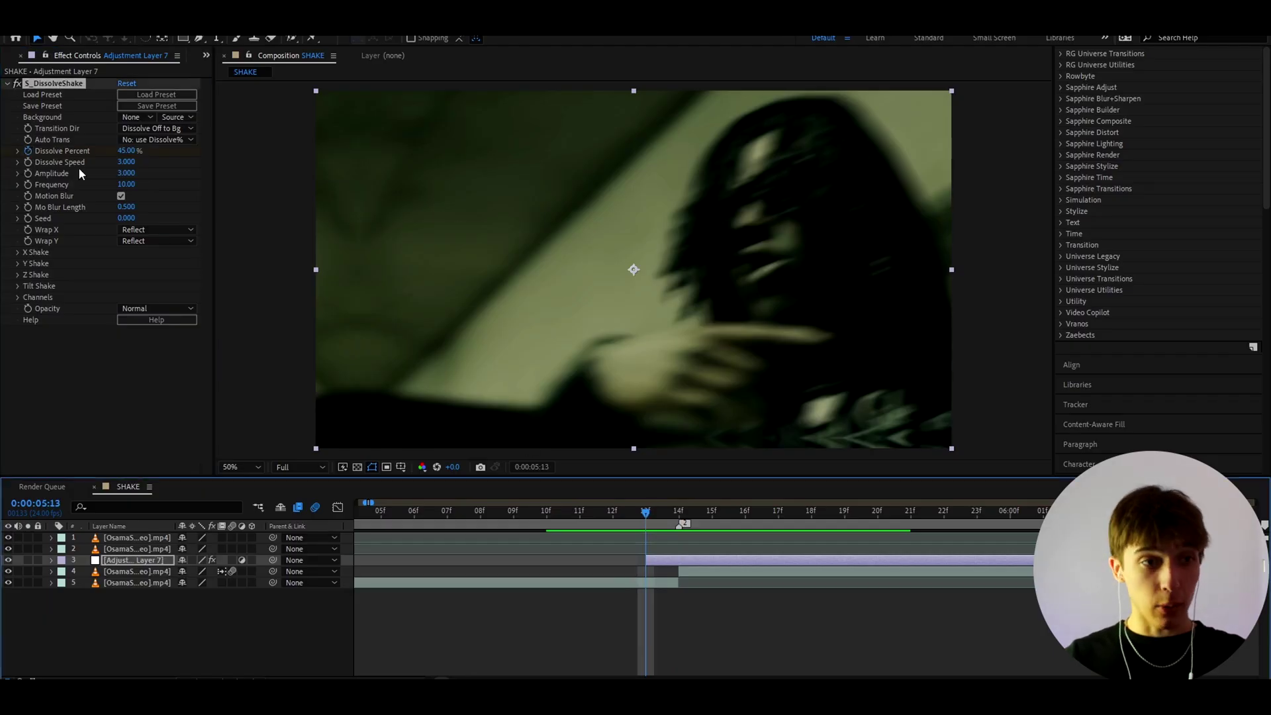
click(1077, 513)
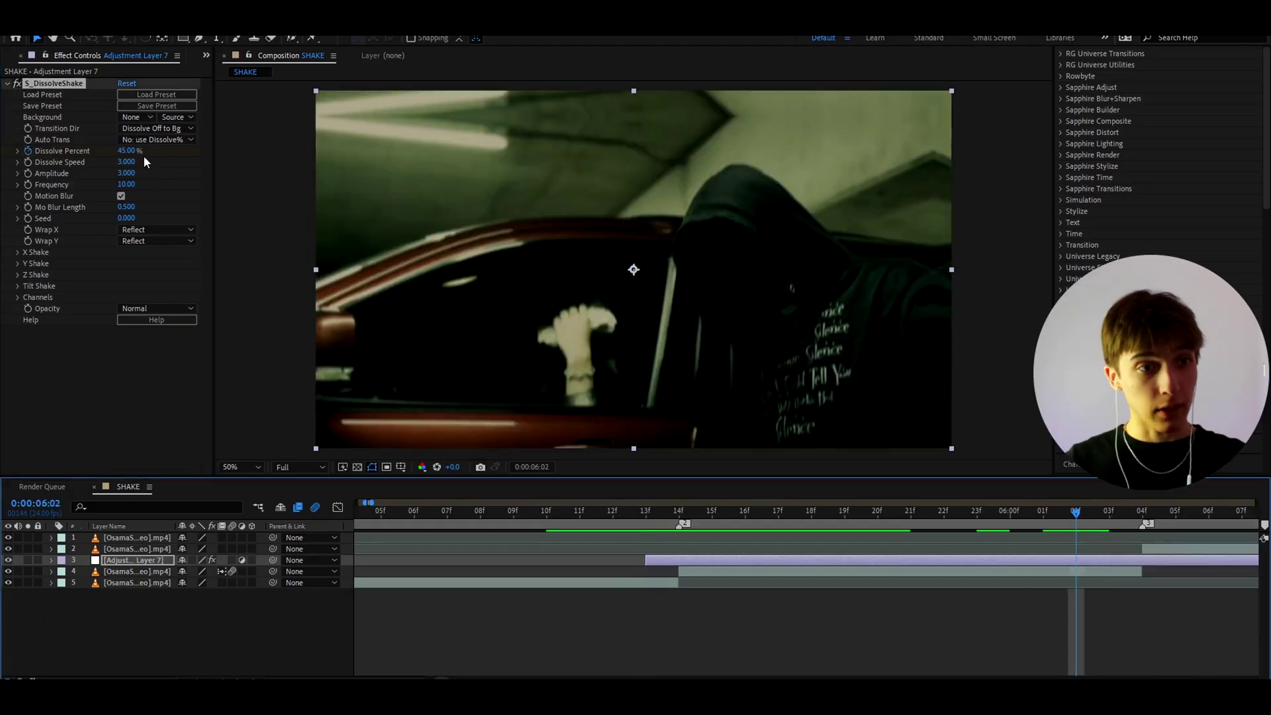
click(124, 150)
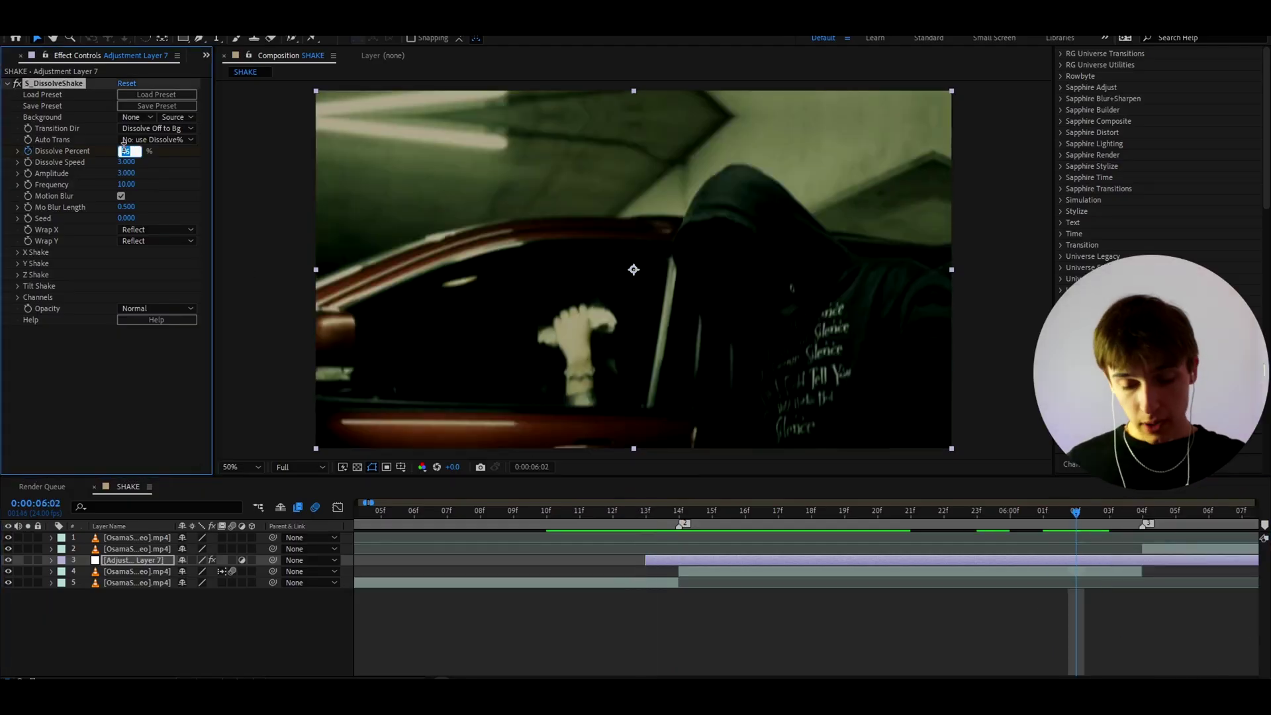
text(0)
key(Return)
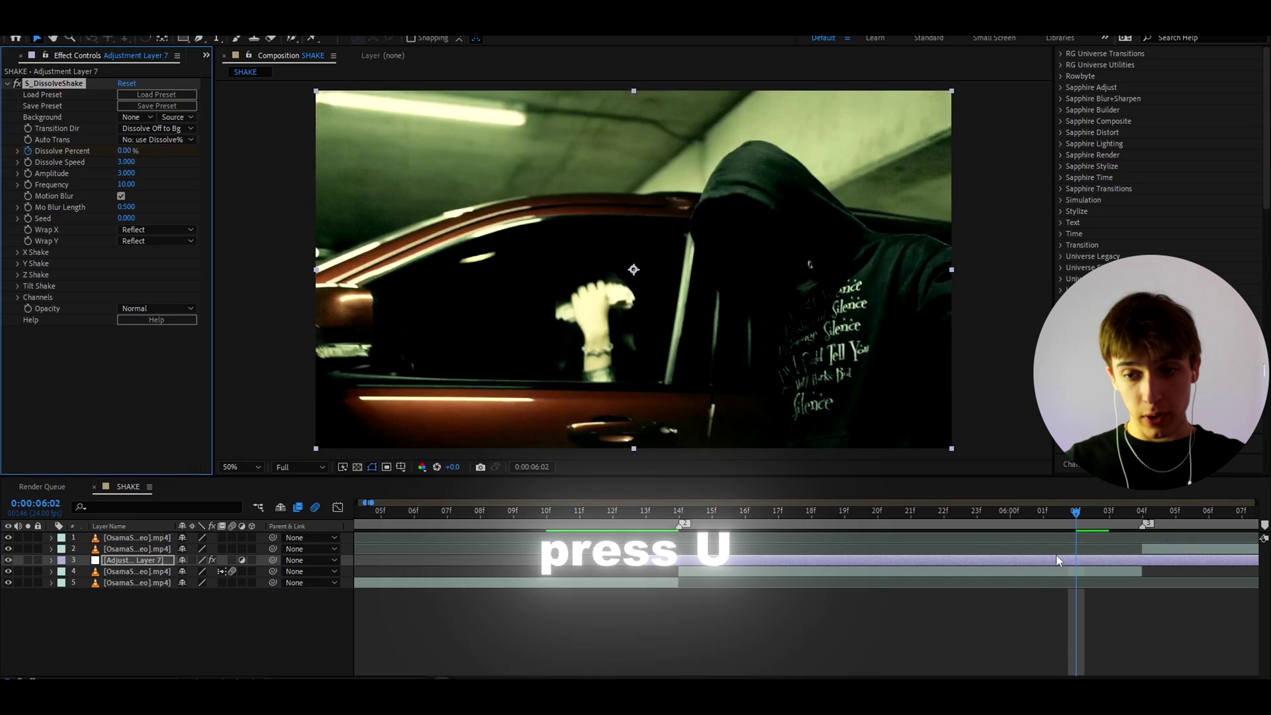
Reveal the adjustment layer's keyframes and try moving the 0% Dissolve Percent keyframe to 0:00:05:18
key(u)
drag(1077, 584, 813, 583)
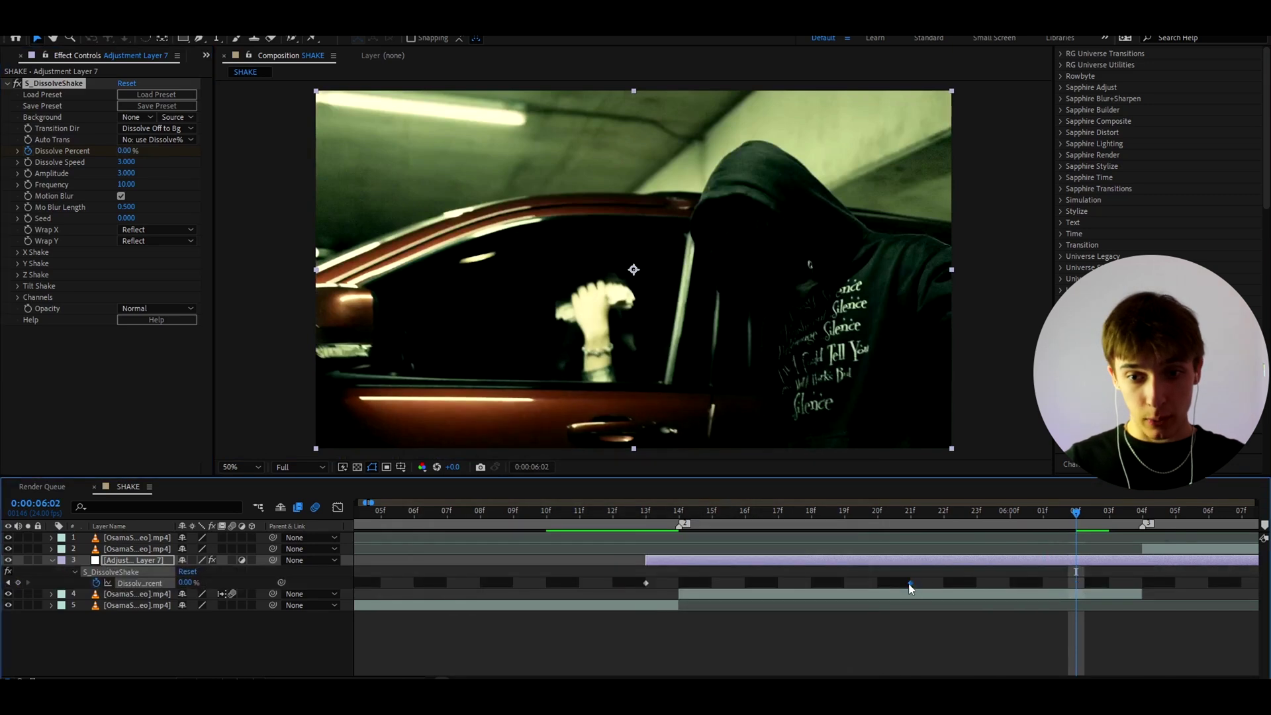
drag(792, 514, 727, 517)
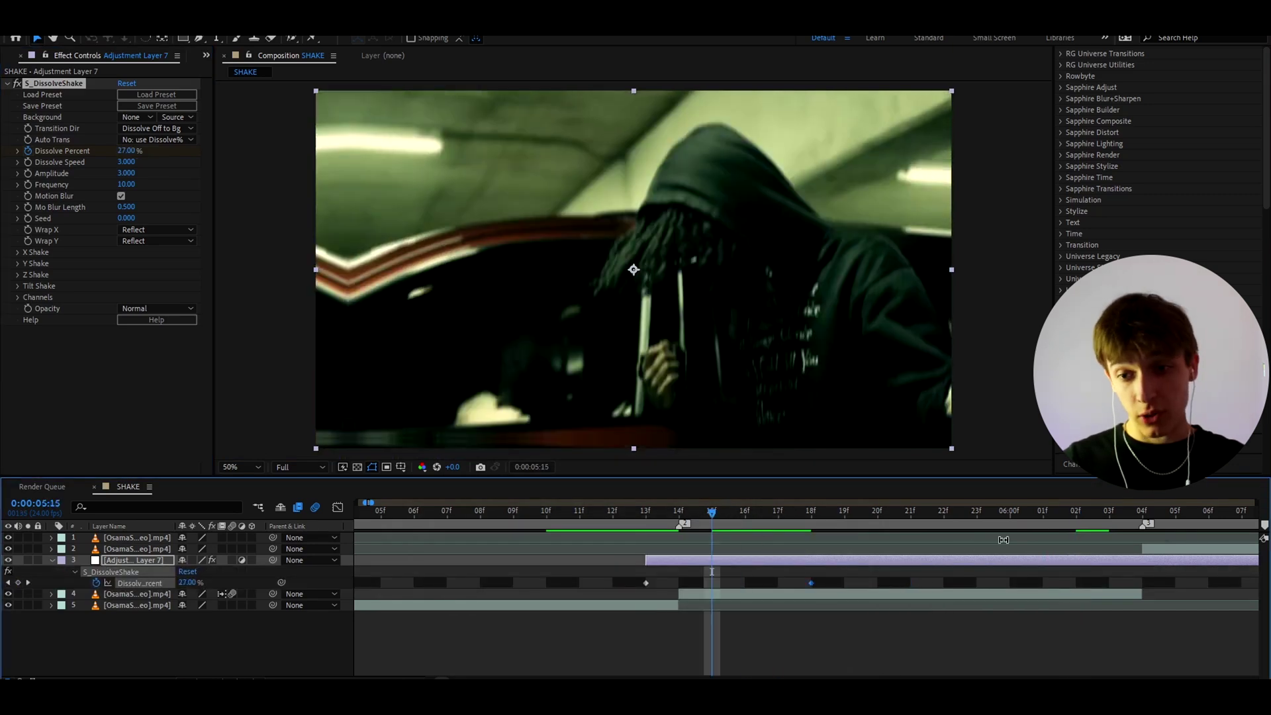
key(ctrl+z)
Trim the adjustment layer's end to 0:00:06:02 and preview the shake across the cut
drag(1072, 515, 1015, 534)
click(547, 513)
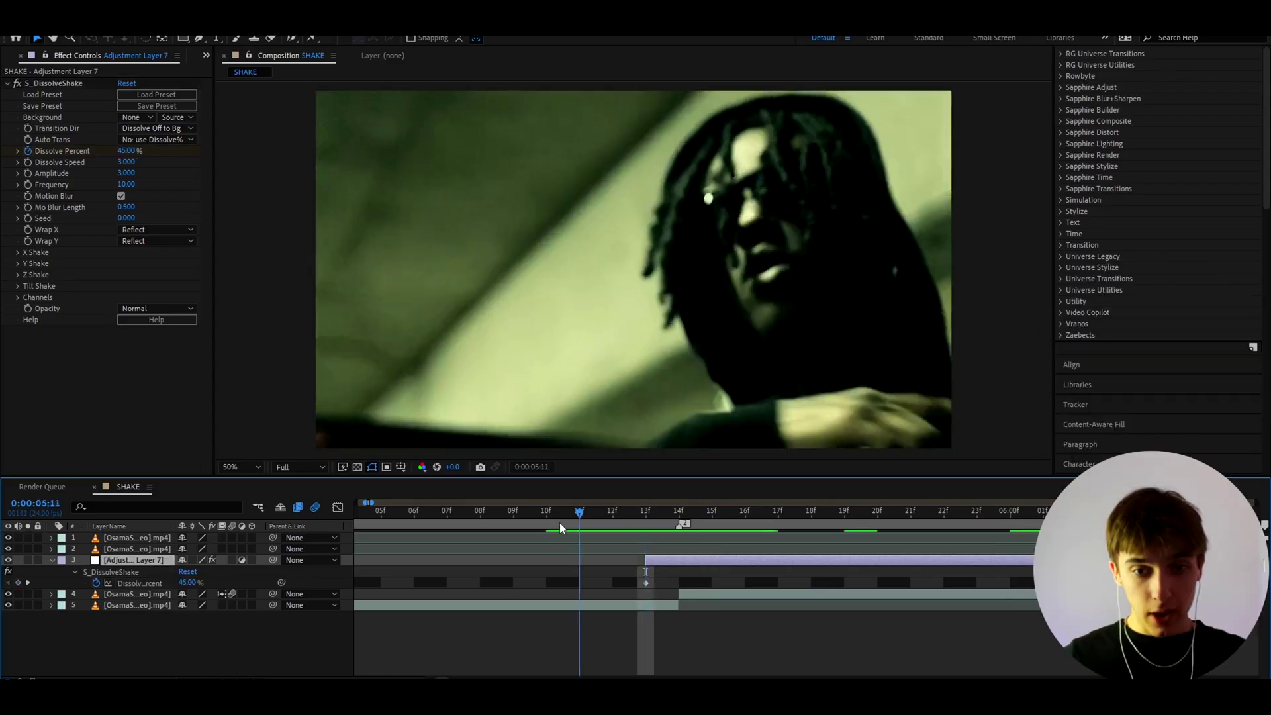
key(space)
scroll(620, 541, down, 1)
click(595, 516)
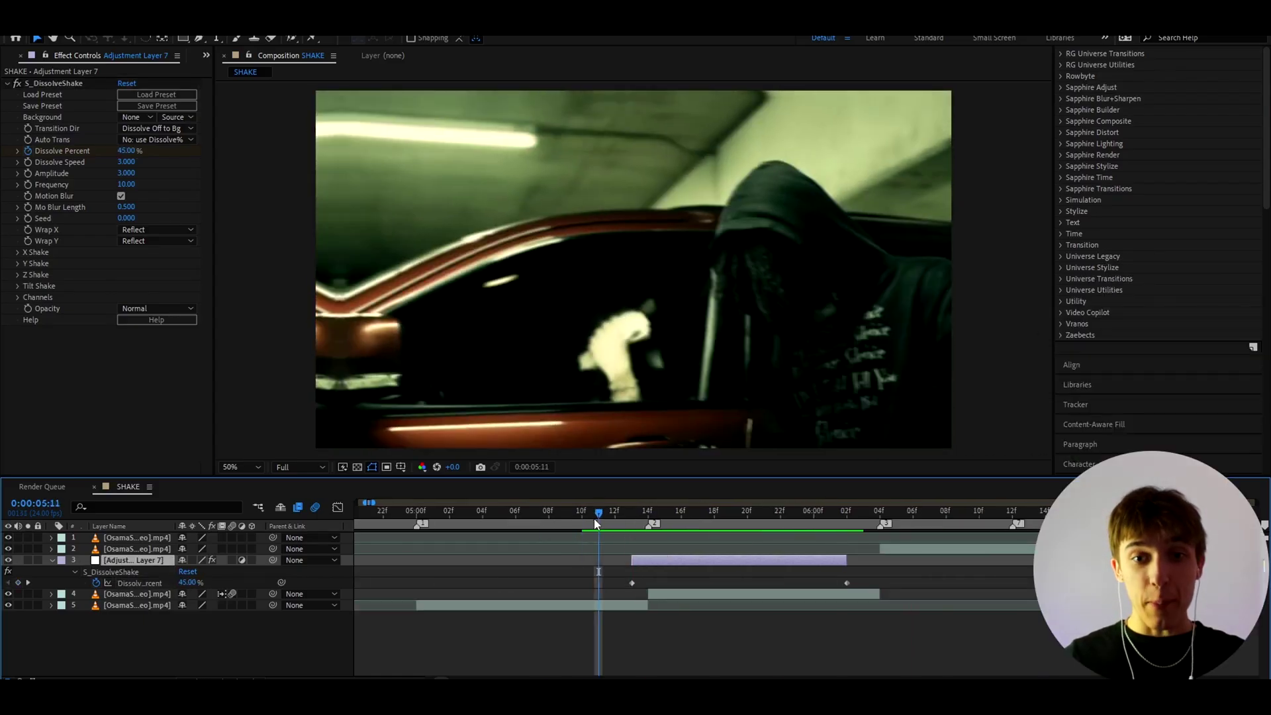
key(space)
Set the shake effect's Dissolve Speed to 8.17 at 0:00:05:13
click(632, 512)
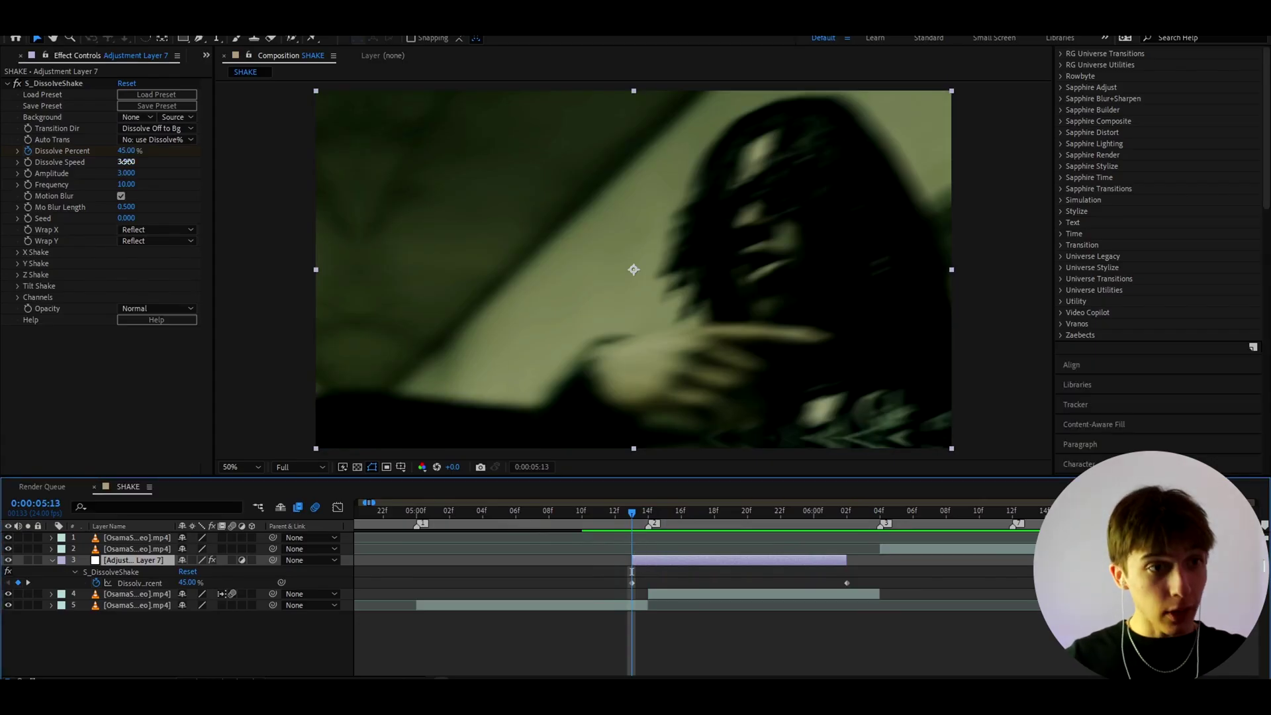
click(126, 162)
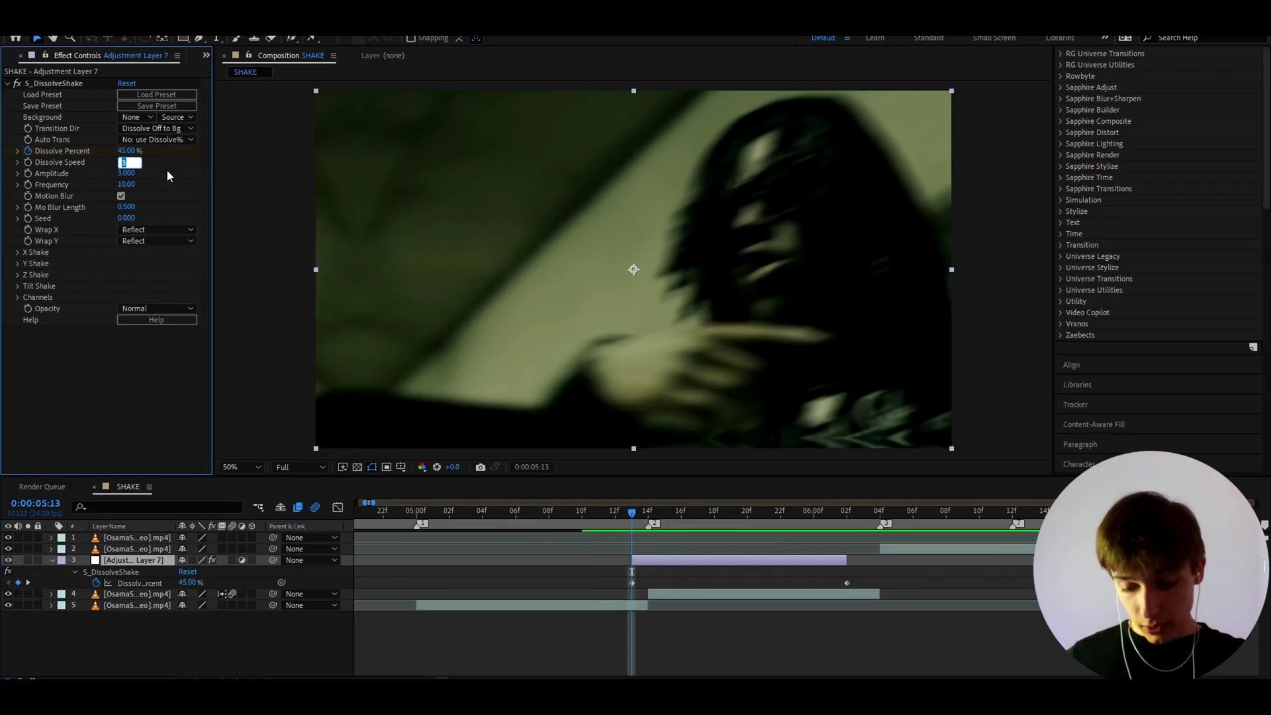
text(8.17)
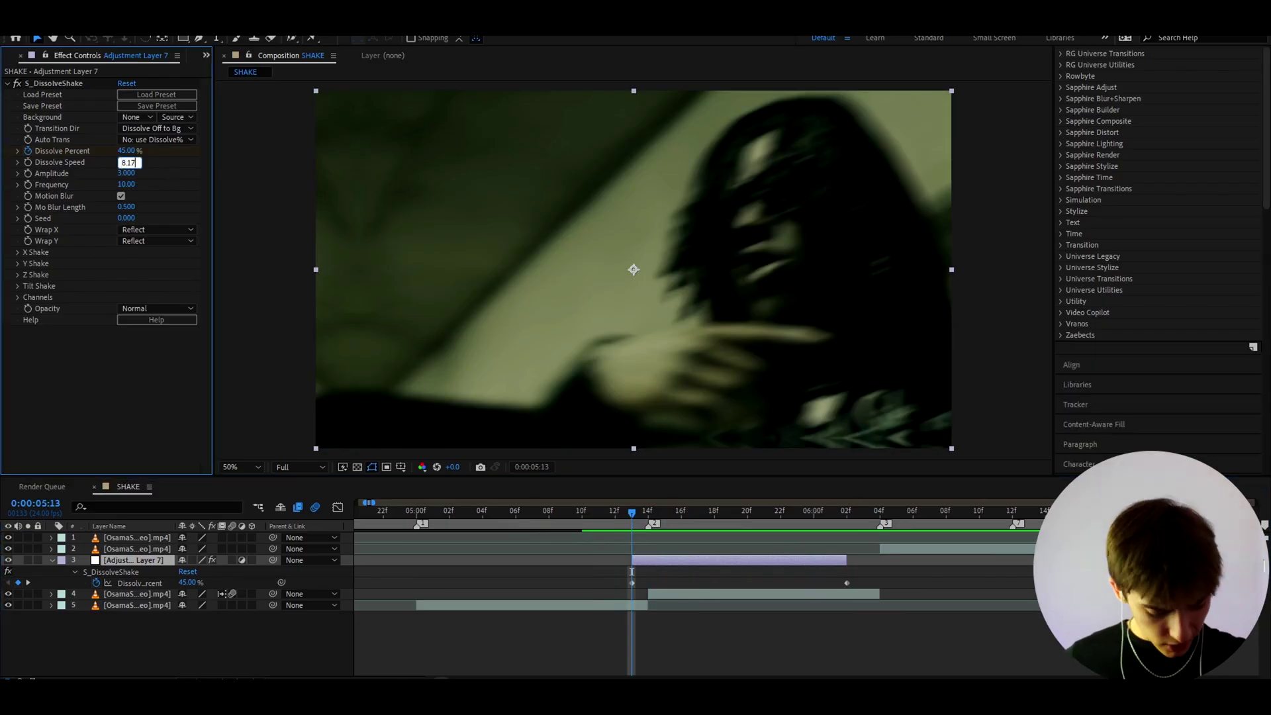
key(Return)
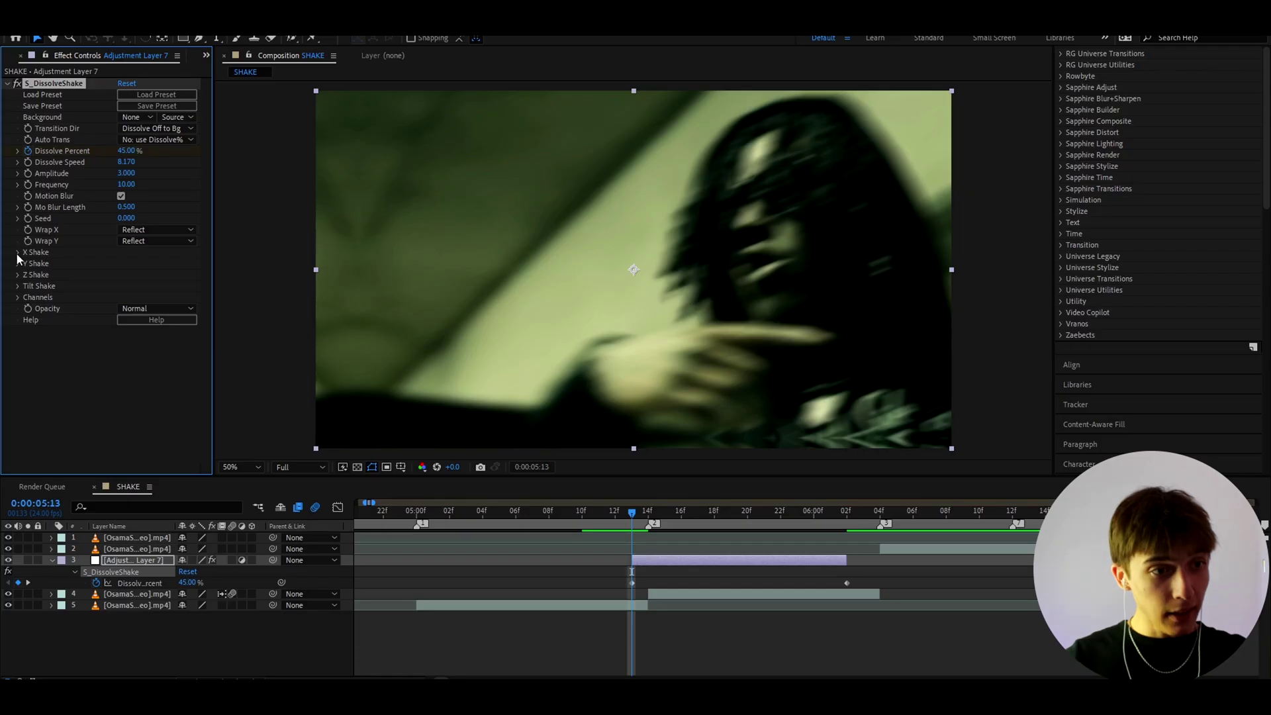
Set X Rand Amp in the effect's X Shake settings to 10
click(17, 253)
click(128, 264)
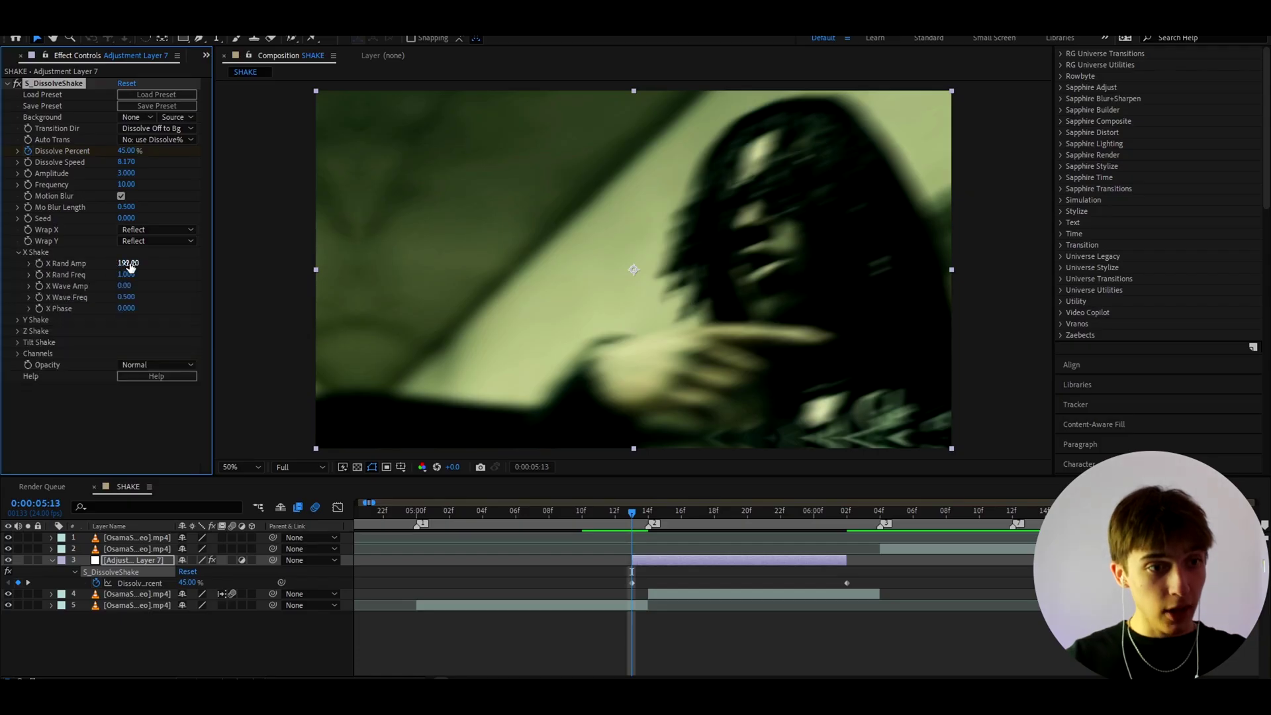
text(10)
key(Return)
mouse_move(632, 512)
mouse_down()
mouse_move(788, 498)
mouse_move(639, 522)
mouse_up()
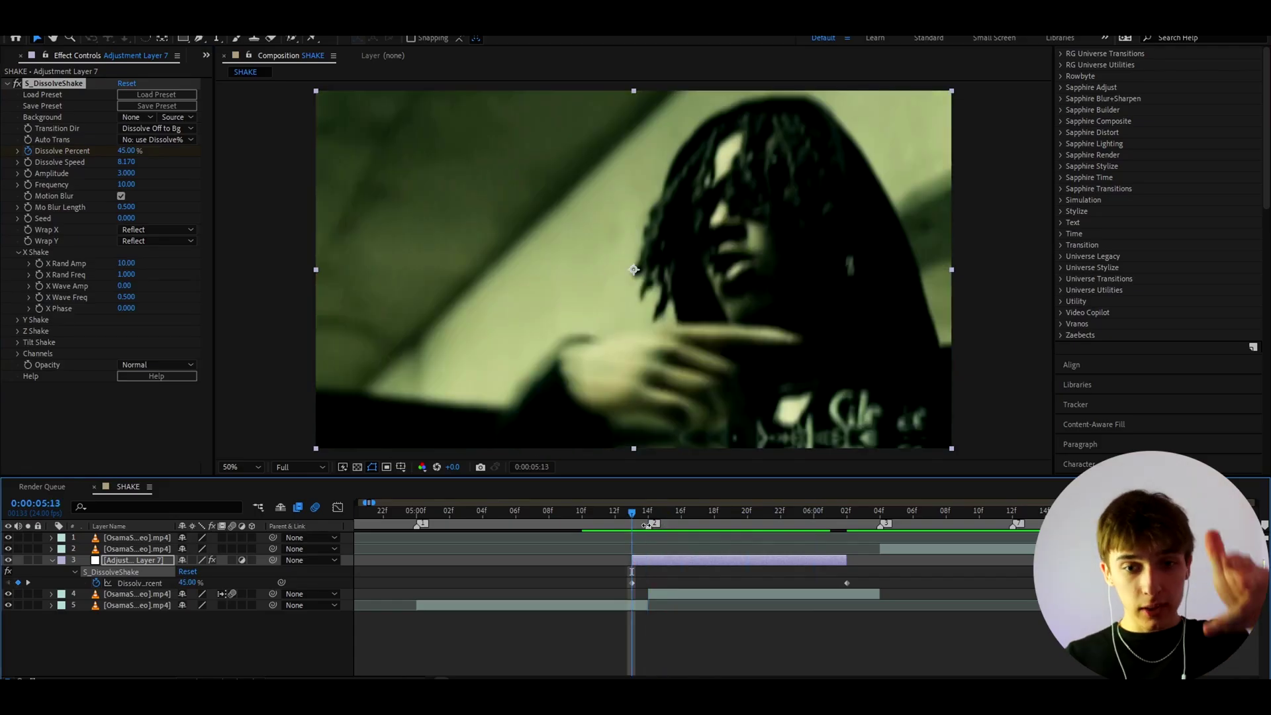
Set Y Rand Amp in the effect's Y Shake settings to 220 and save the project
click(18, 320)
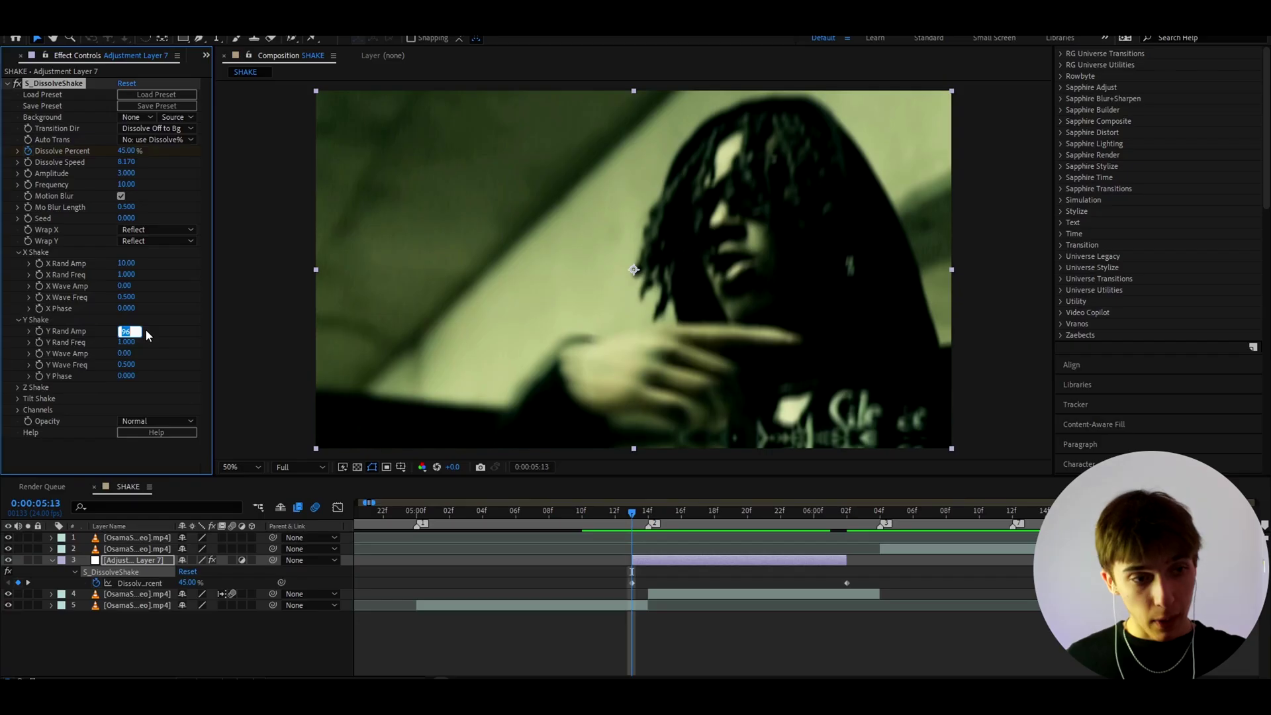
text(220)
key(Return)
key(ctrl+s)
Play back the vertical shake transition from 0:00:05:08
click(549, 512)
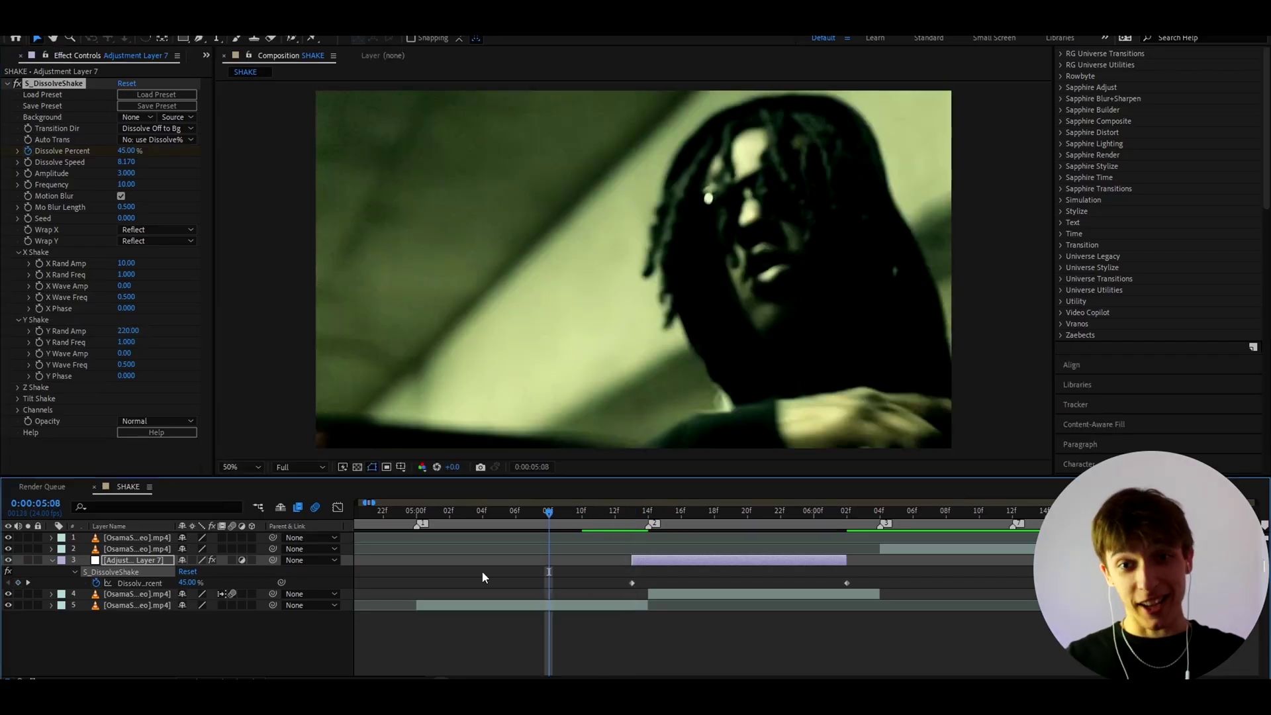
key(space)
key(space)
Ease both Dissolve Percent keyframes and shape their value curve into a gentle start and longer slowdown, previewing the motion
drag(639, 514, 907, 587)
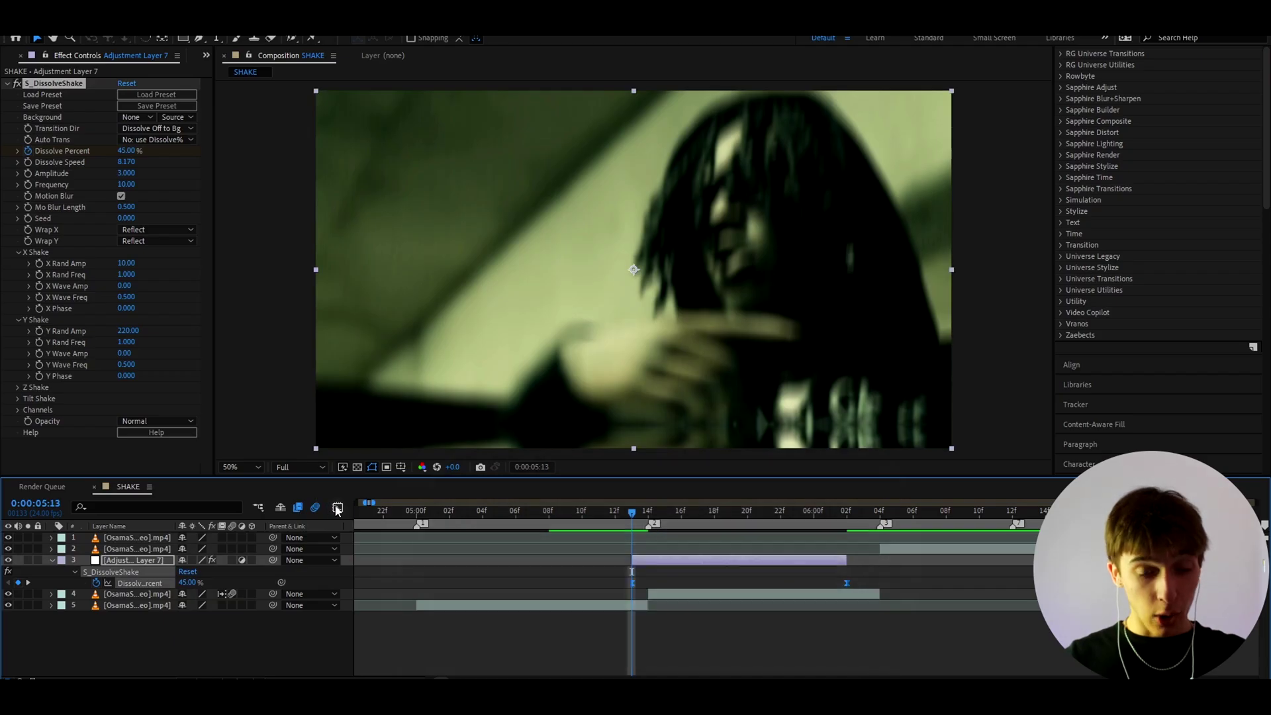
click(337, 507)
drag(703, 542, 702, 562)
drag(775, 646, 718, 650)
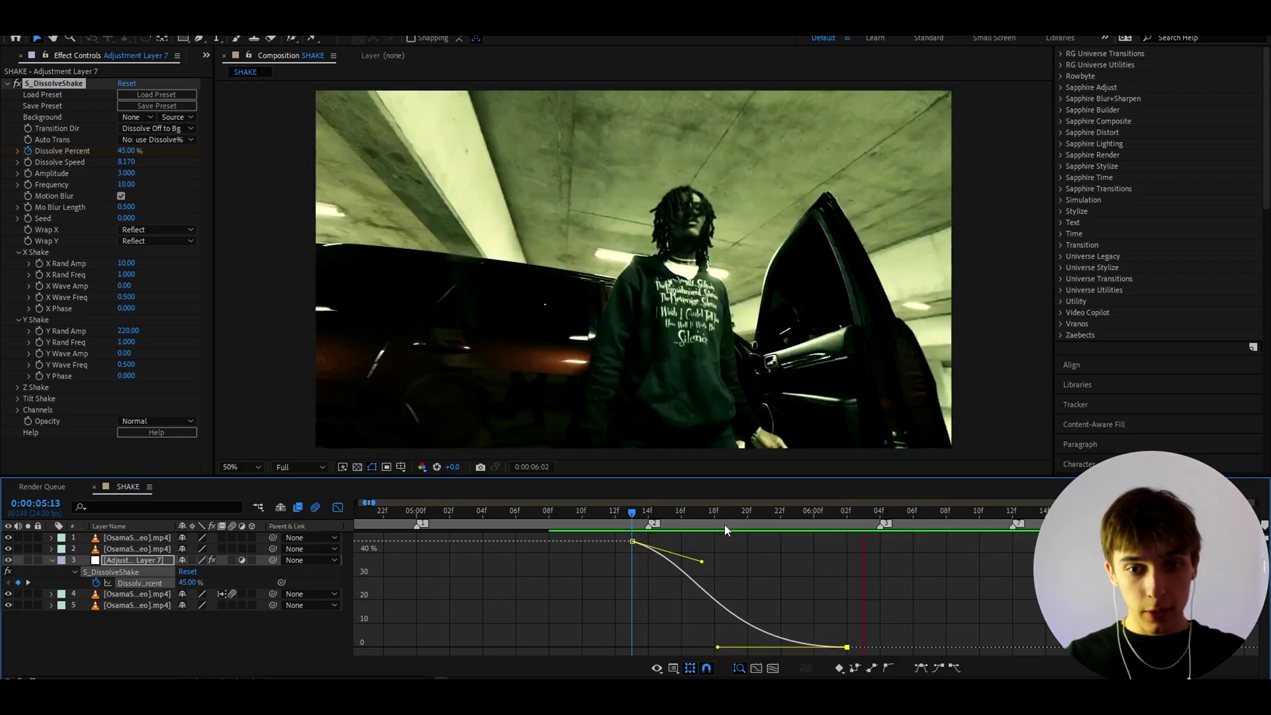
key(space)
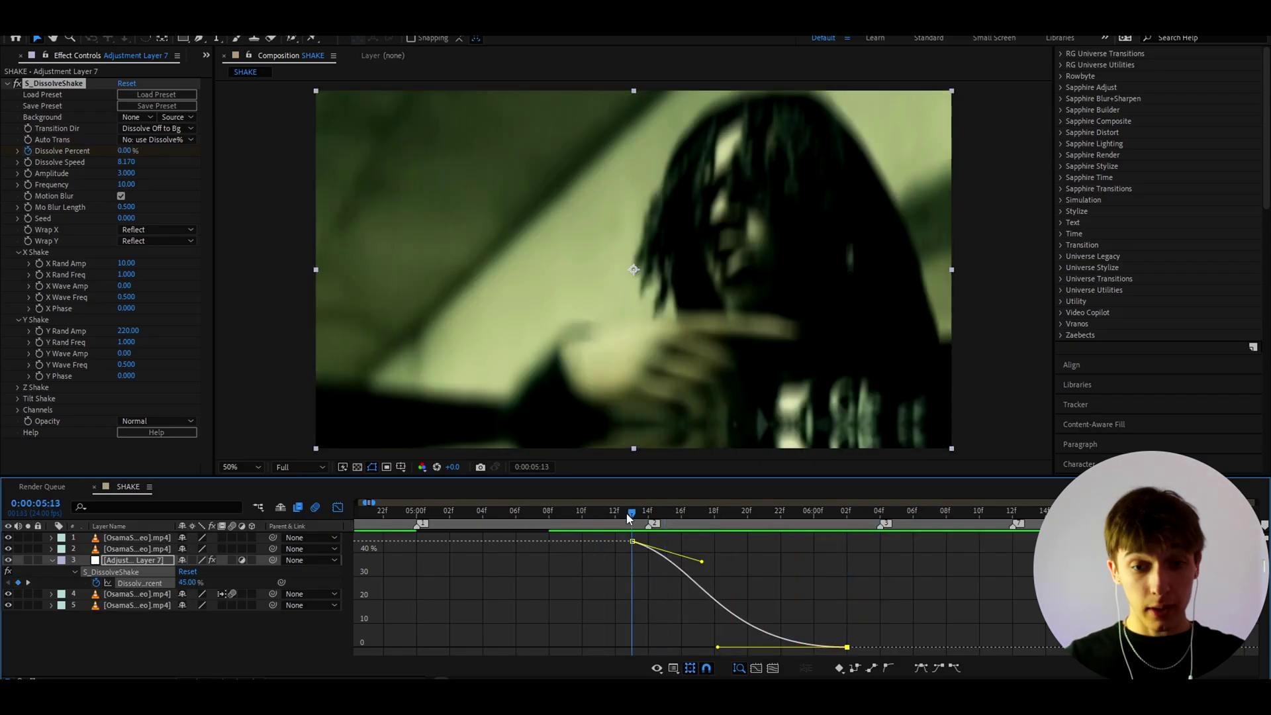
Try a much steeper initial drop in the Dissolve Percent curve, preview it, and restore the gentler curve
drag(702, 562, 633, 622)
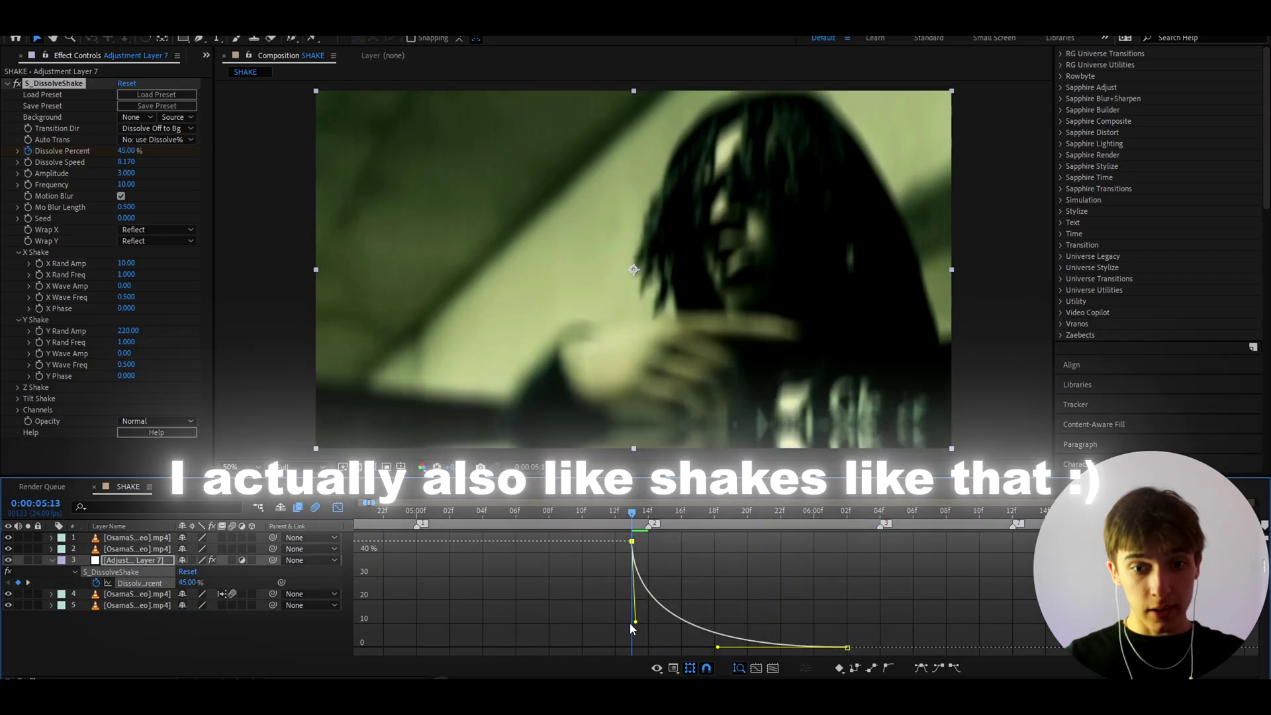
key(space)
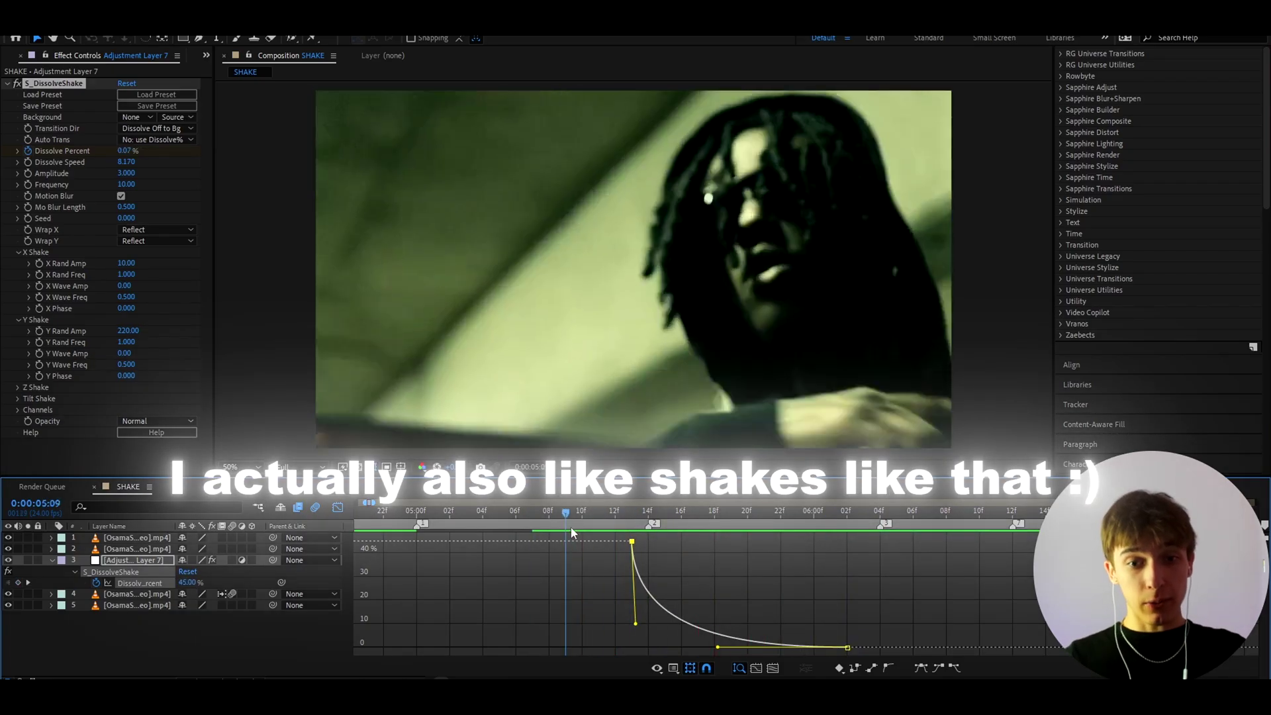
key(space)
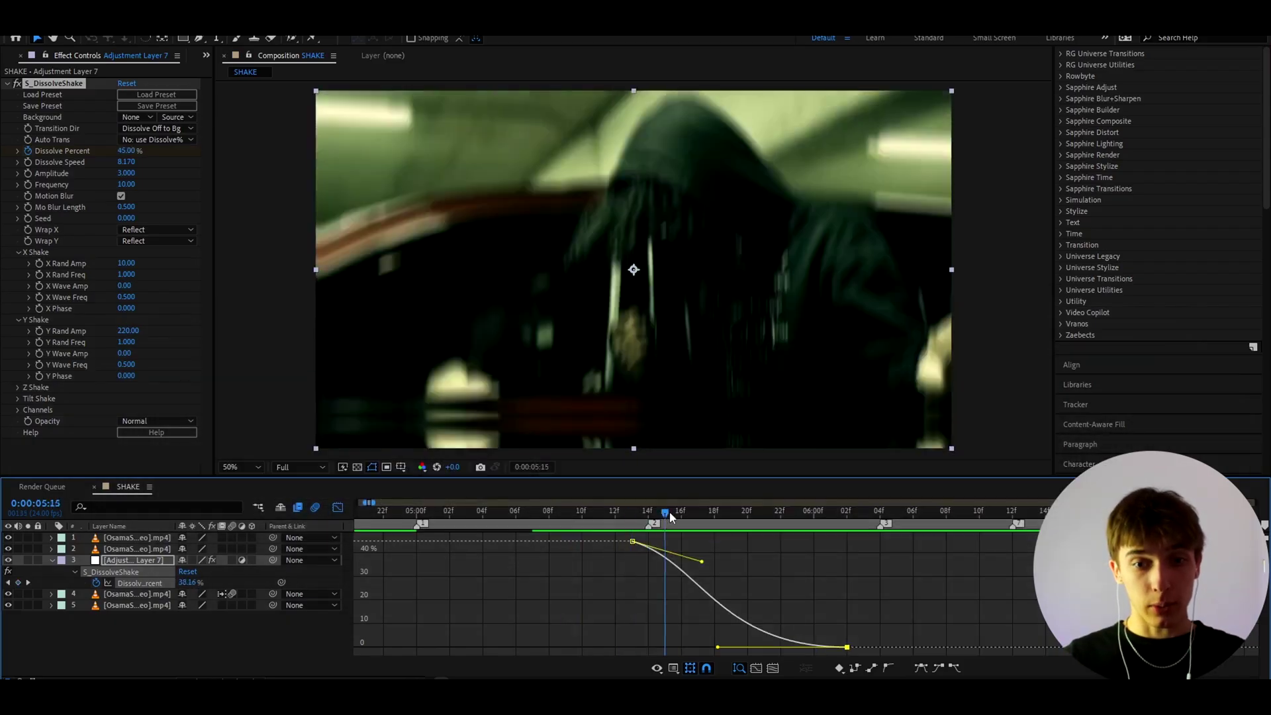
click(631, 516)
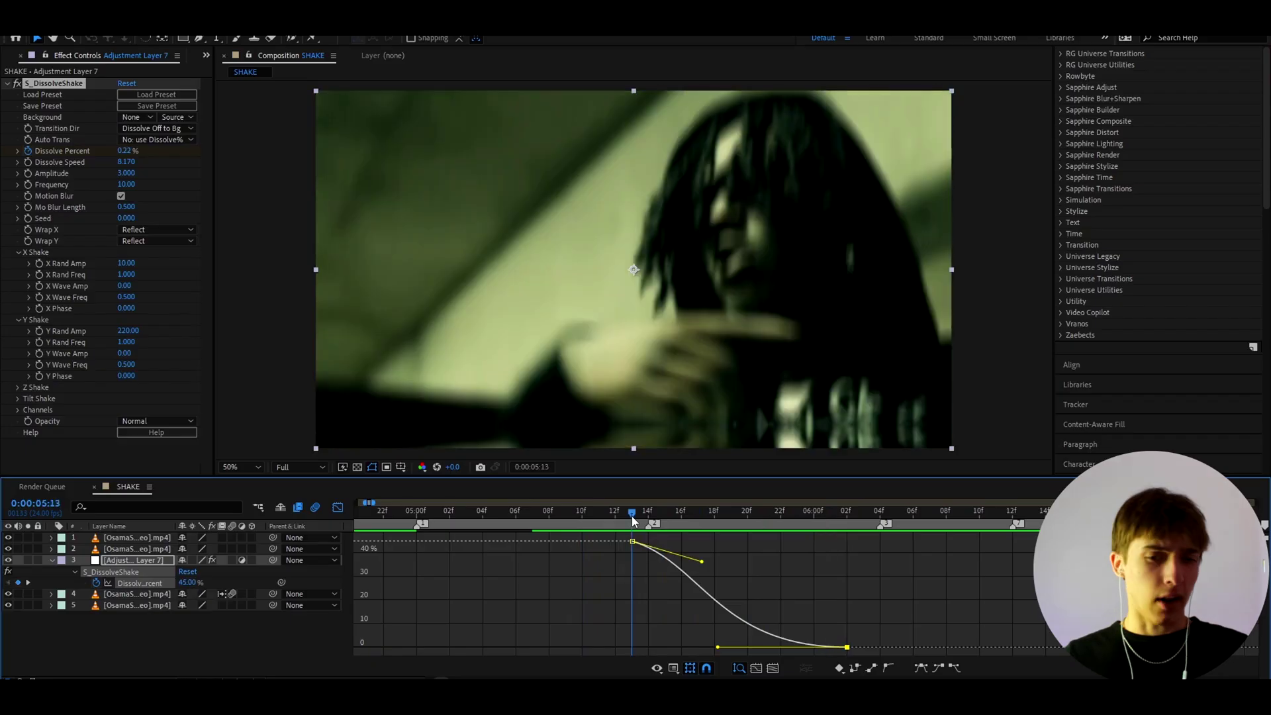
drag(703, 562, 637, 607)
key(ctrl+z)
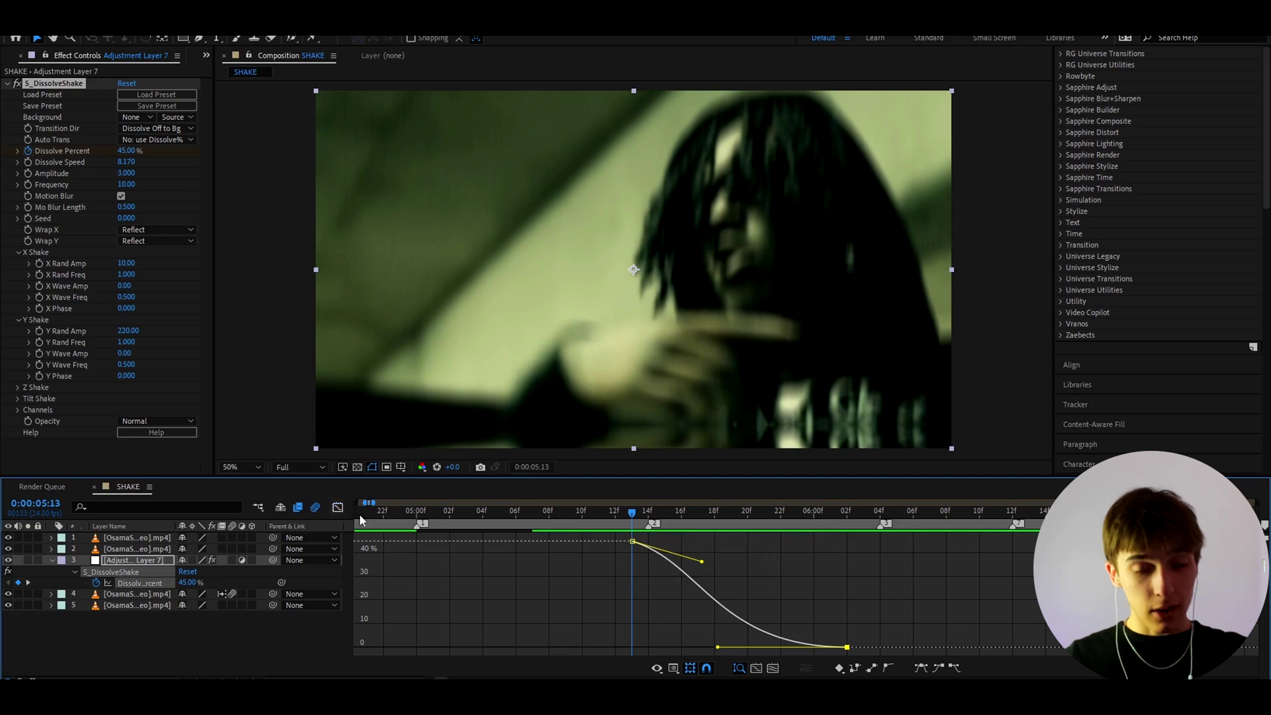
Add a Transform effect to the adjustment layer and keyframe its Scale at 120 at 0:00:05:13
click(337, 507)
key(ctrl+space)
text(tra)
key(Return)
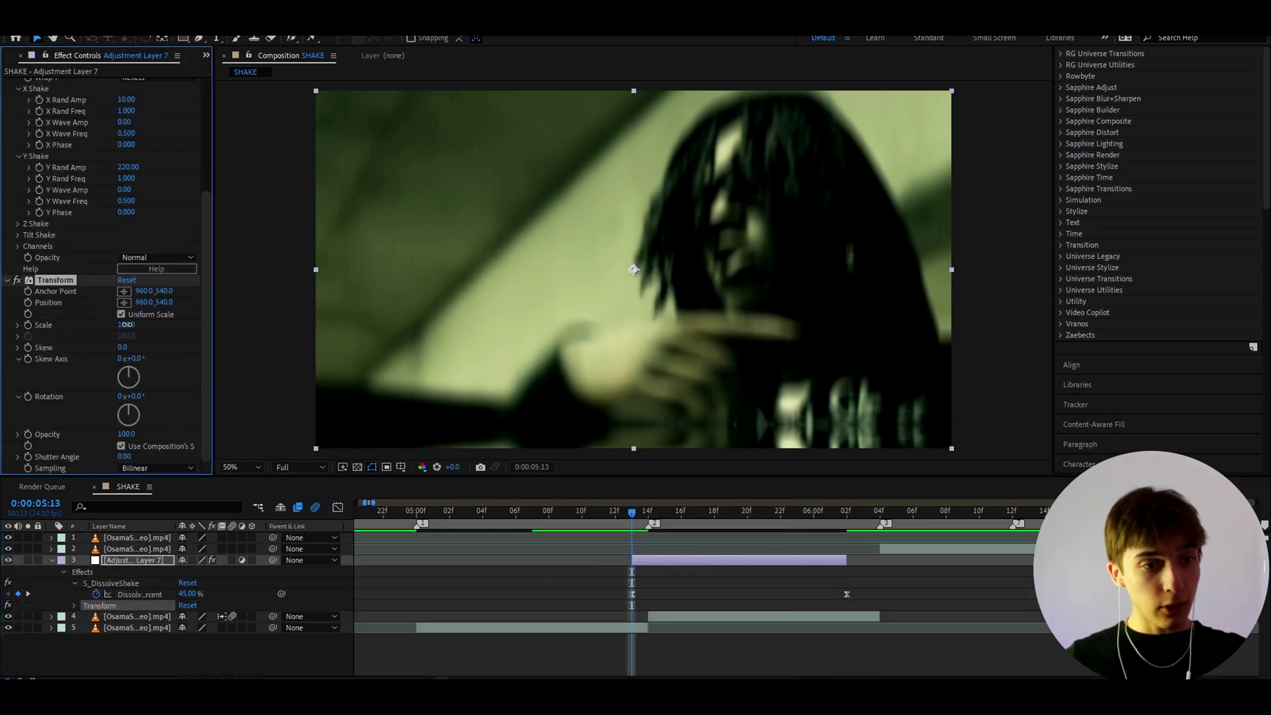
key(Return)
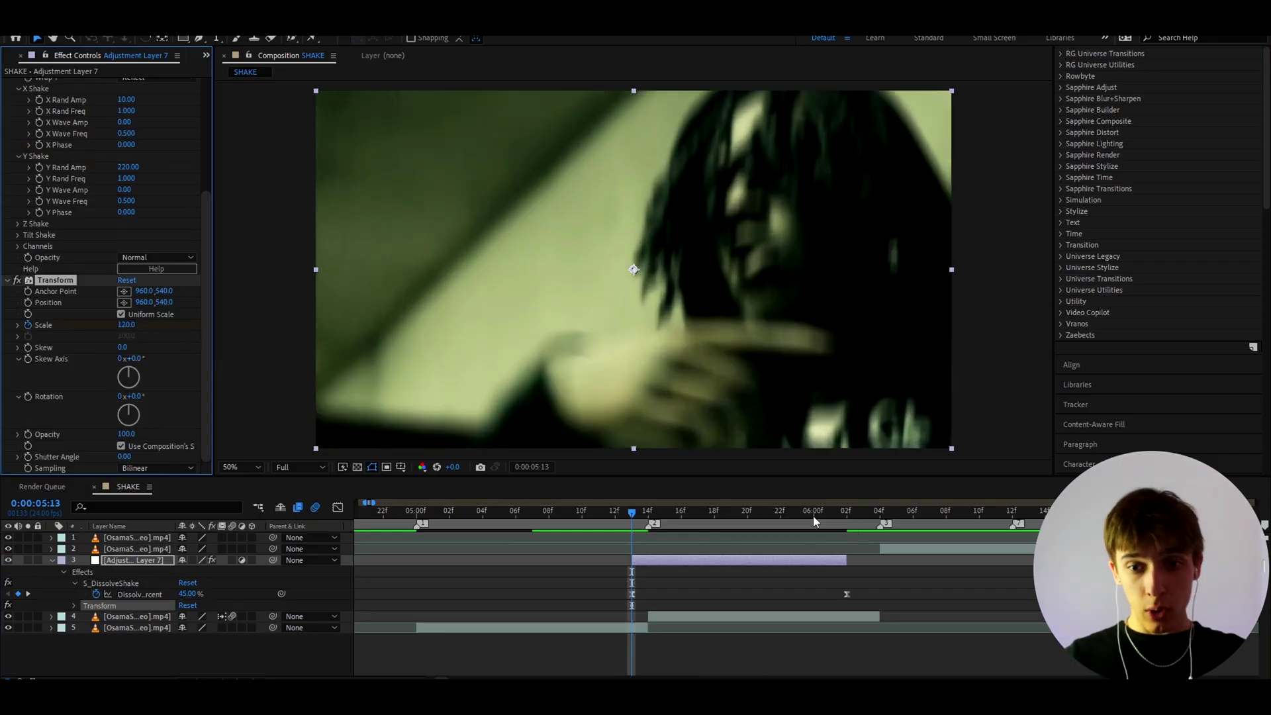
Keyframe the Transform effect's Scale at 100 at 0:00:06:02
click(845, 514)
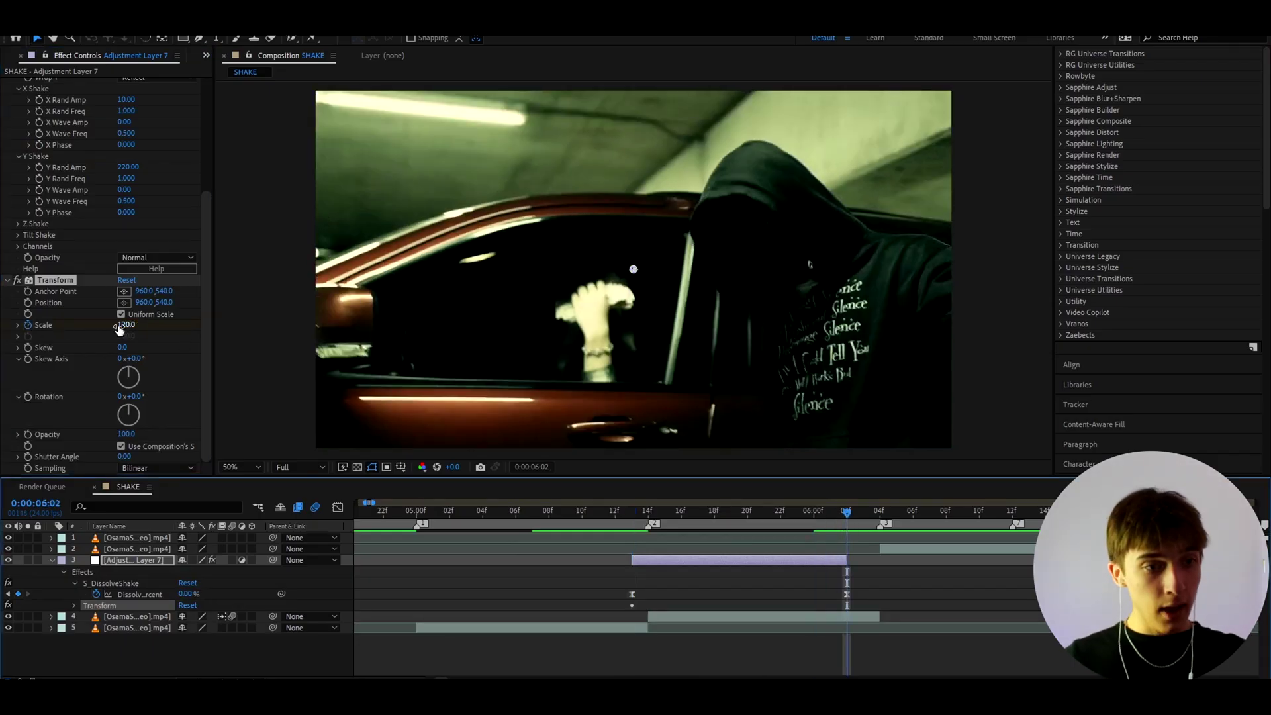
click(120, 325)
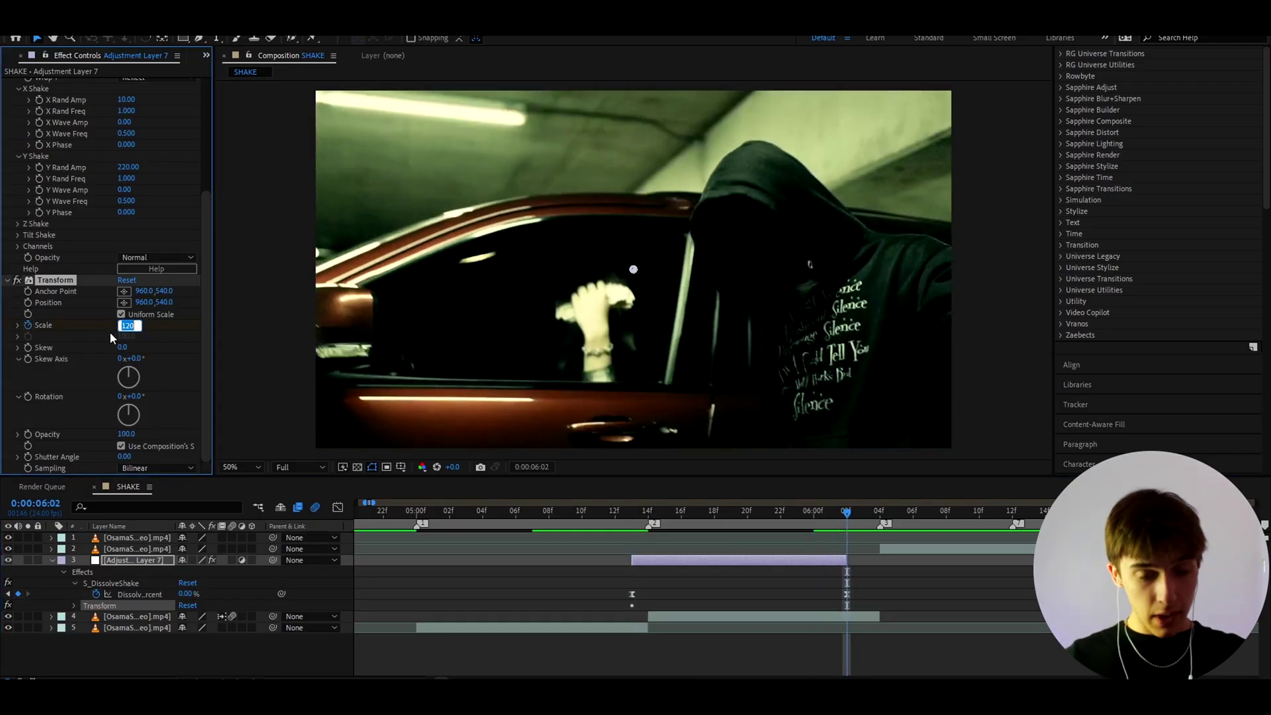
text(100)
key(Return)
Ease both Transform Scale keyframes and shape their value curve into a steep initial drop with a long slowdown
key(u)
key(u)
click(733, 607)
drag(864, 599, 620, 619)
key(F9)
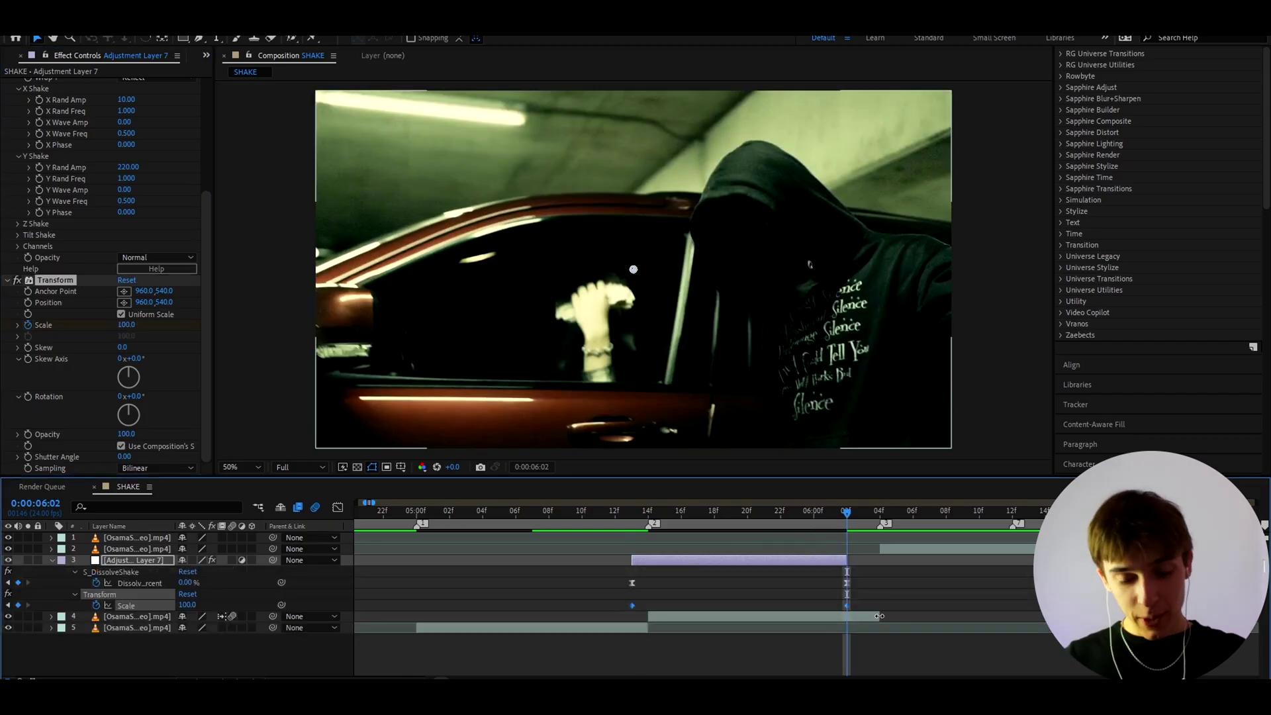
click(338, 507)
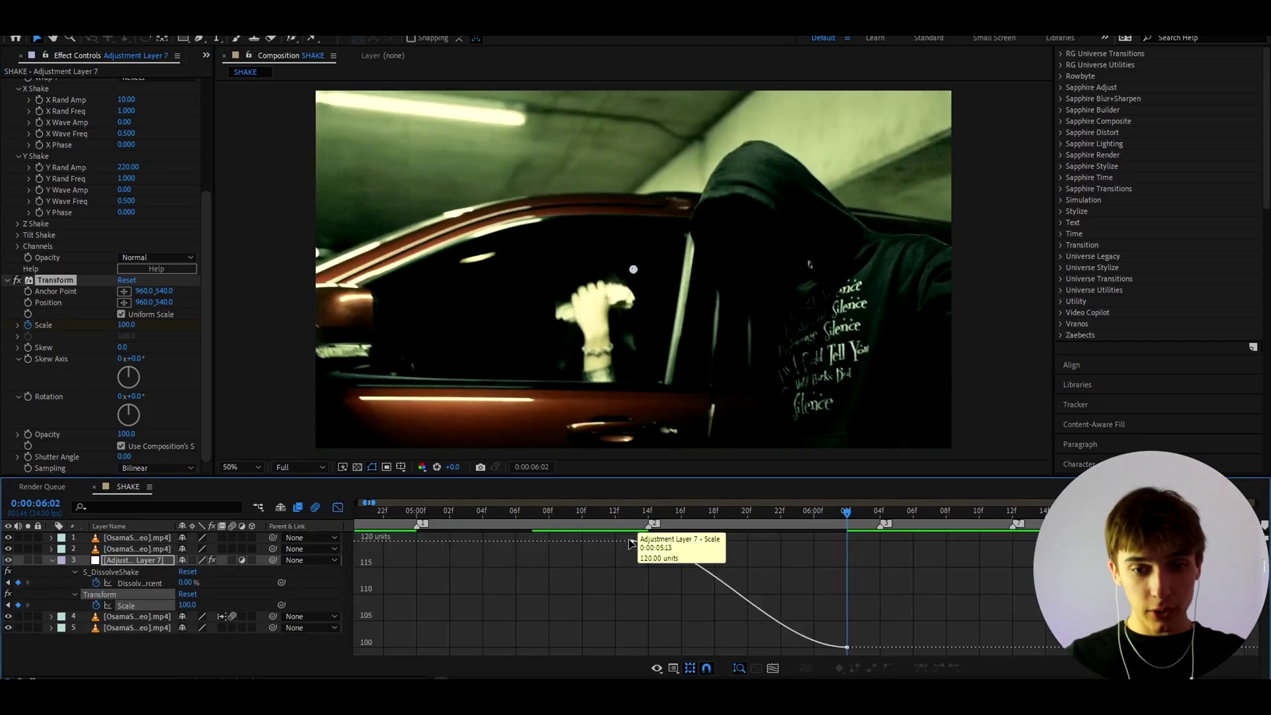
drag(673, 547, 644, 637)
drag(776, 647, 670, 642)
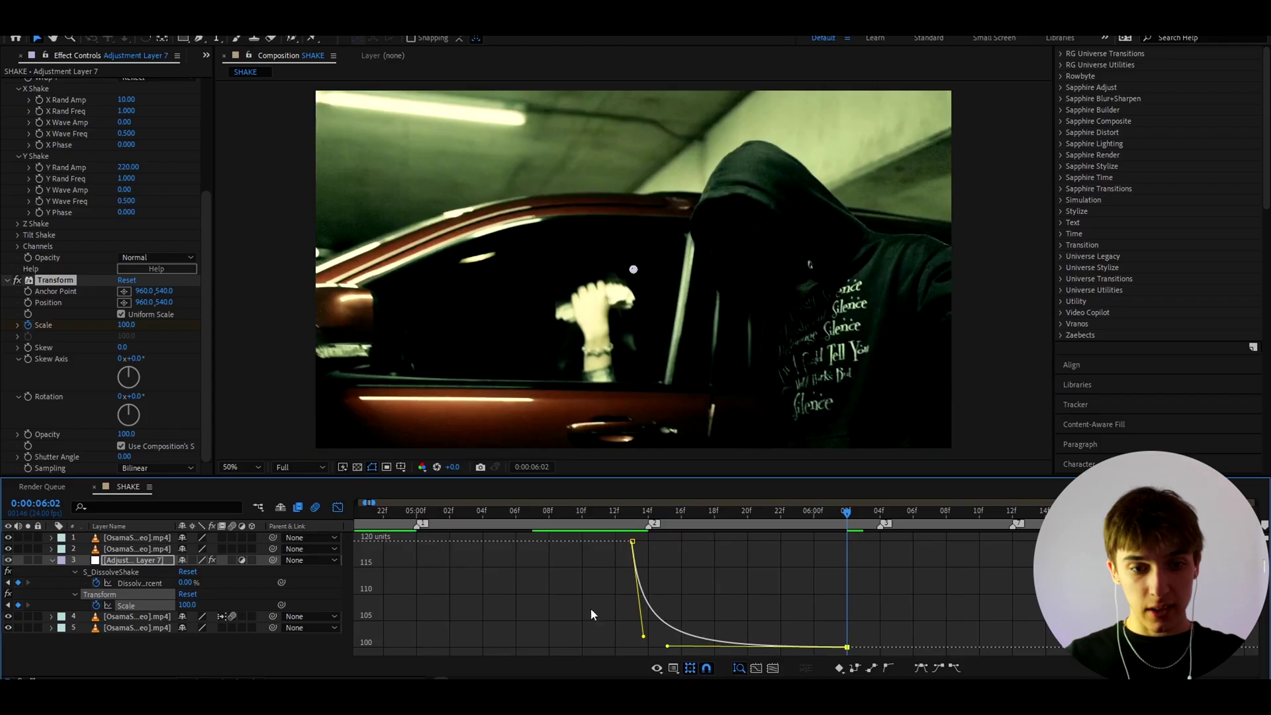
click(338, 508)
Turn on motion blur for the adjustment layer and add an Exposure effect at 0:00:05:13 with Exposure set to 5
click(231, 560)
drag(650, 516, 630, 515)
key(ctrl+space)
text(expo)
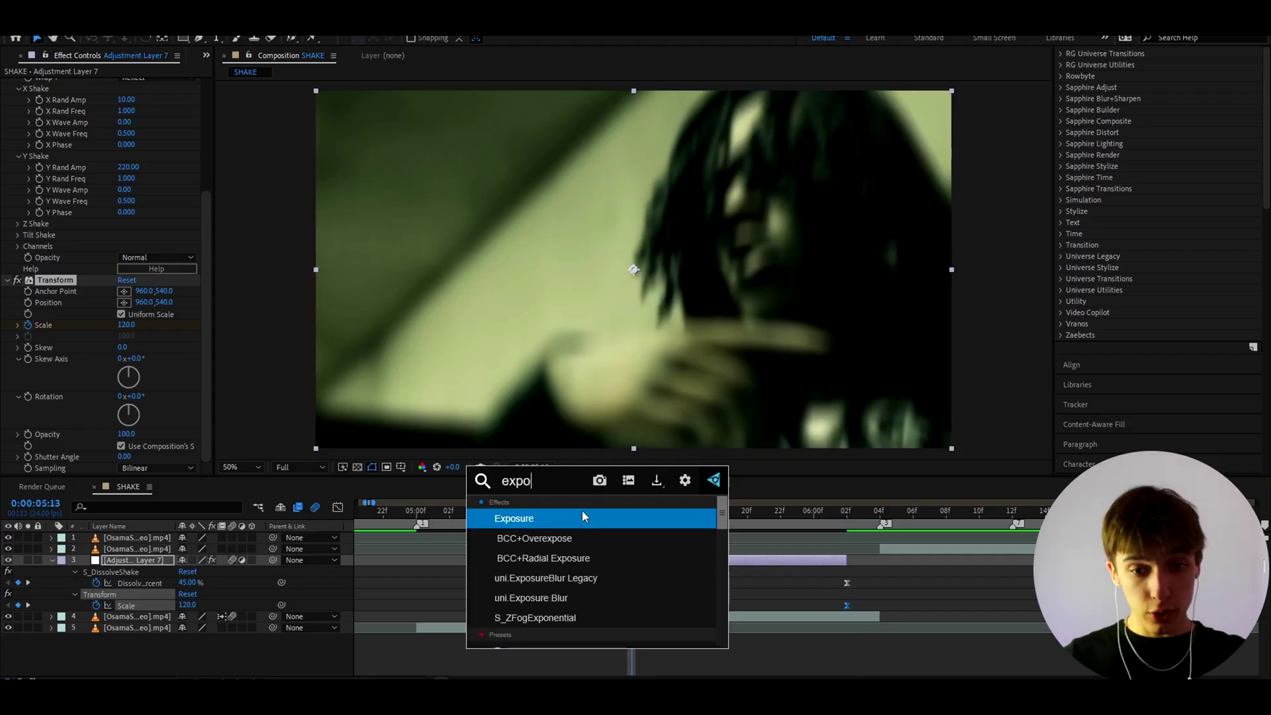
click(582, 513)
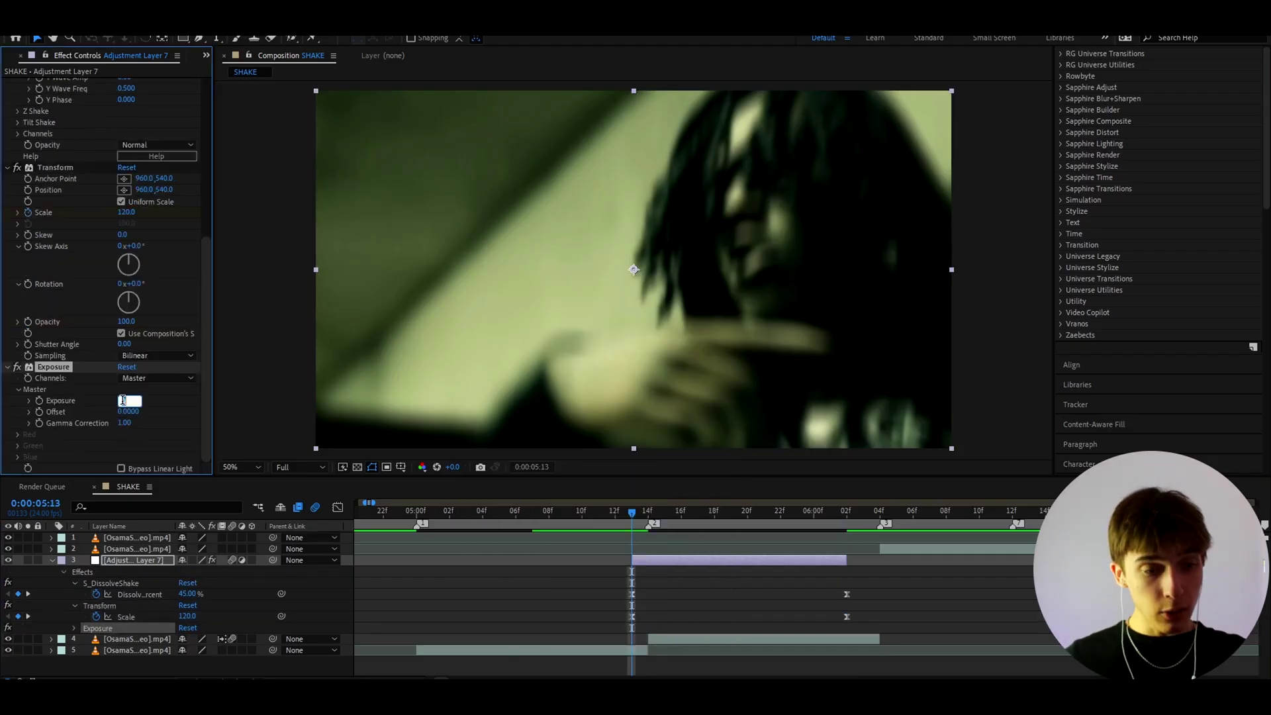
key(Return)
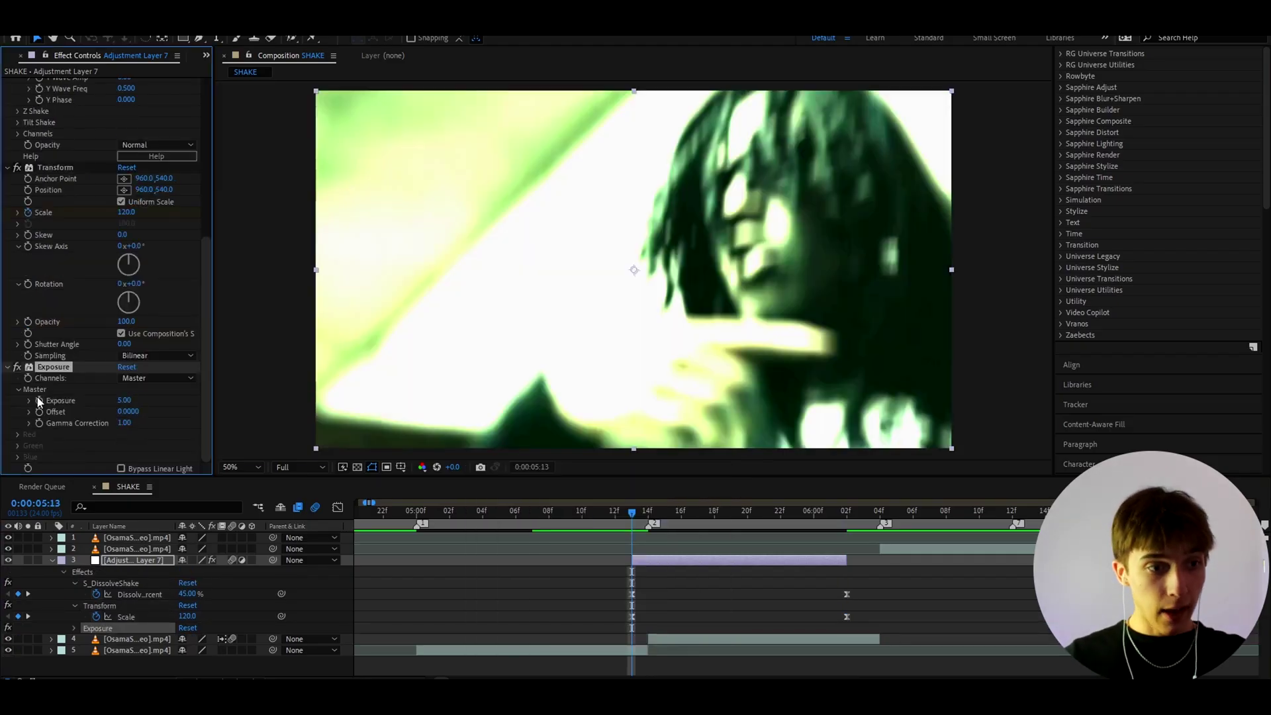
Keyframe Exposure from 5 at 0:00:05:13 to 0 at 0:00:05:16 and preview the flash
drag(645, 515, 681, 508)
click(122, 400)
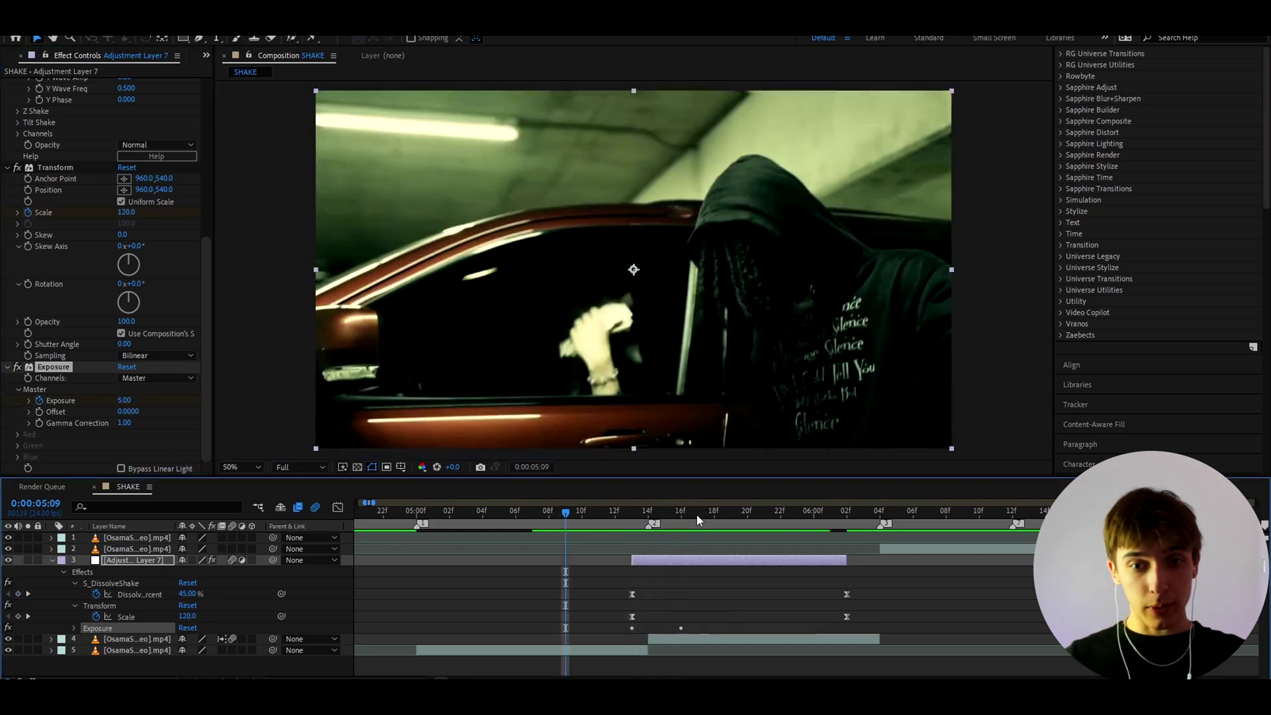
click(550, 518)
key(space)
key(space)
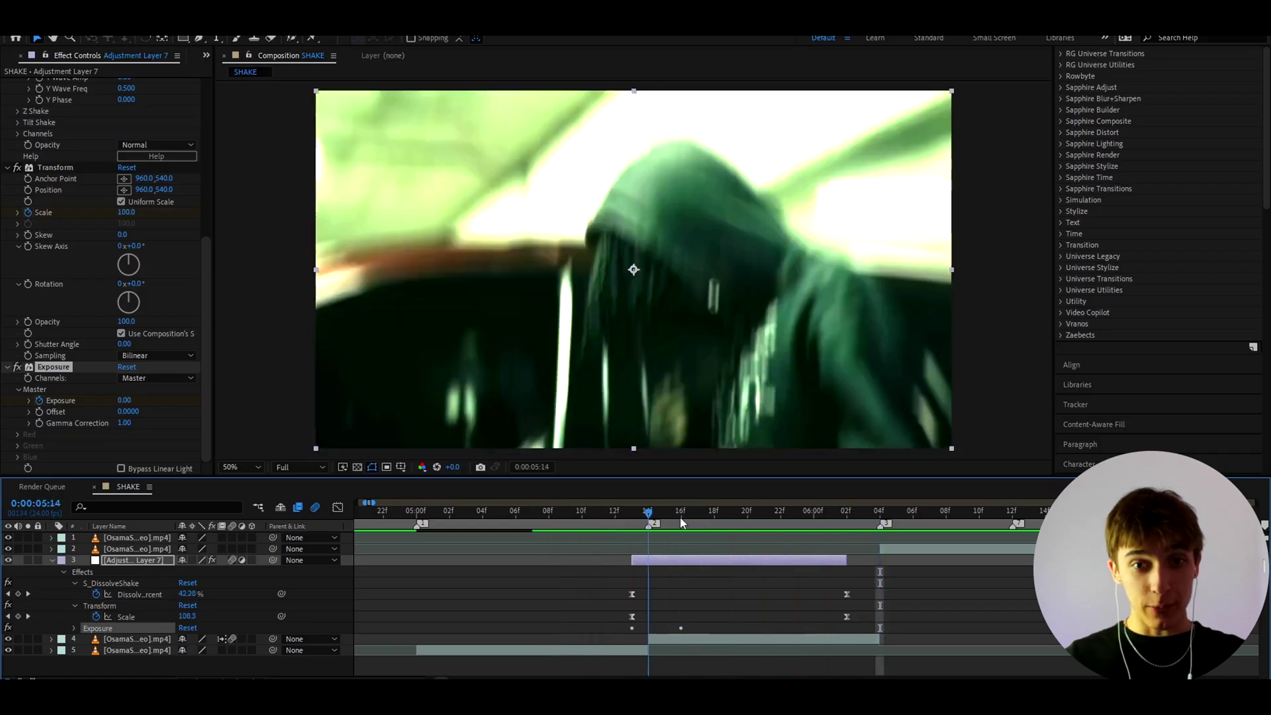
Add a CC Vignette effect and keyframe its Angle of View from 120 at 0:00:05:13 to 0 at 0:00:05:18
drag(643, 527, 627, 526)
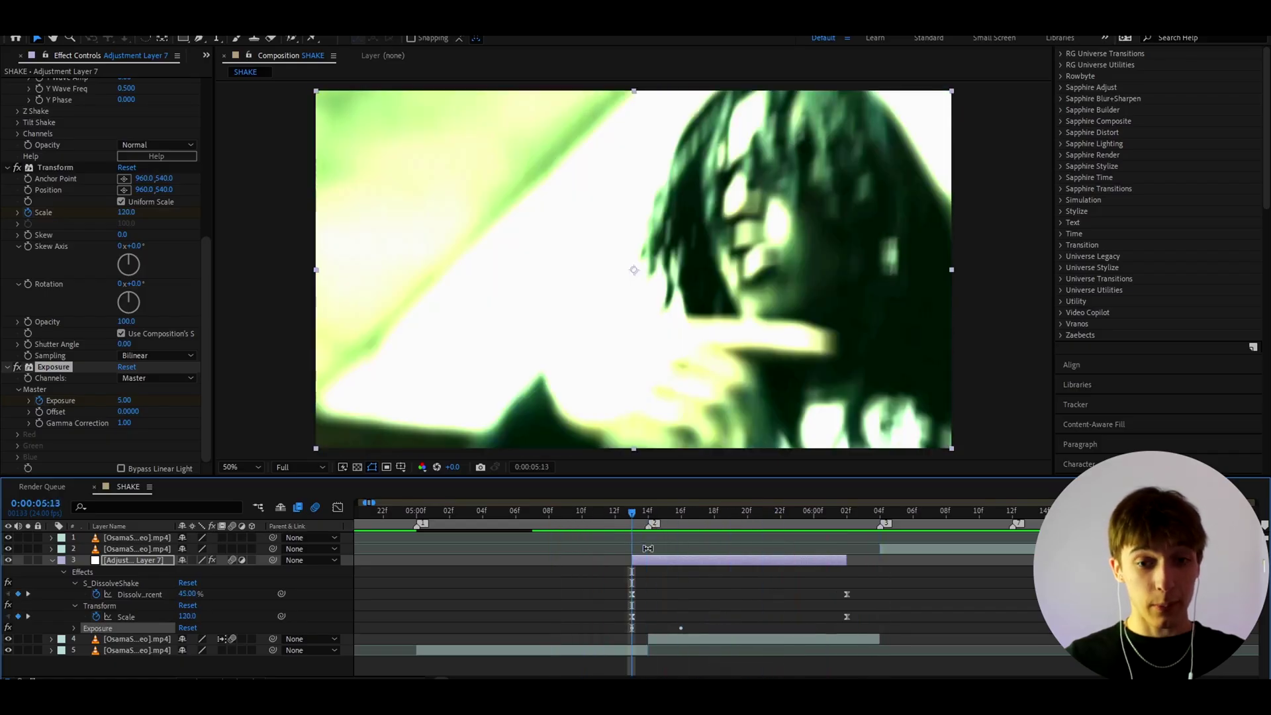
key(ctrl+space)
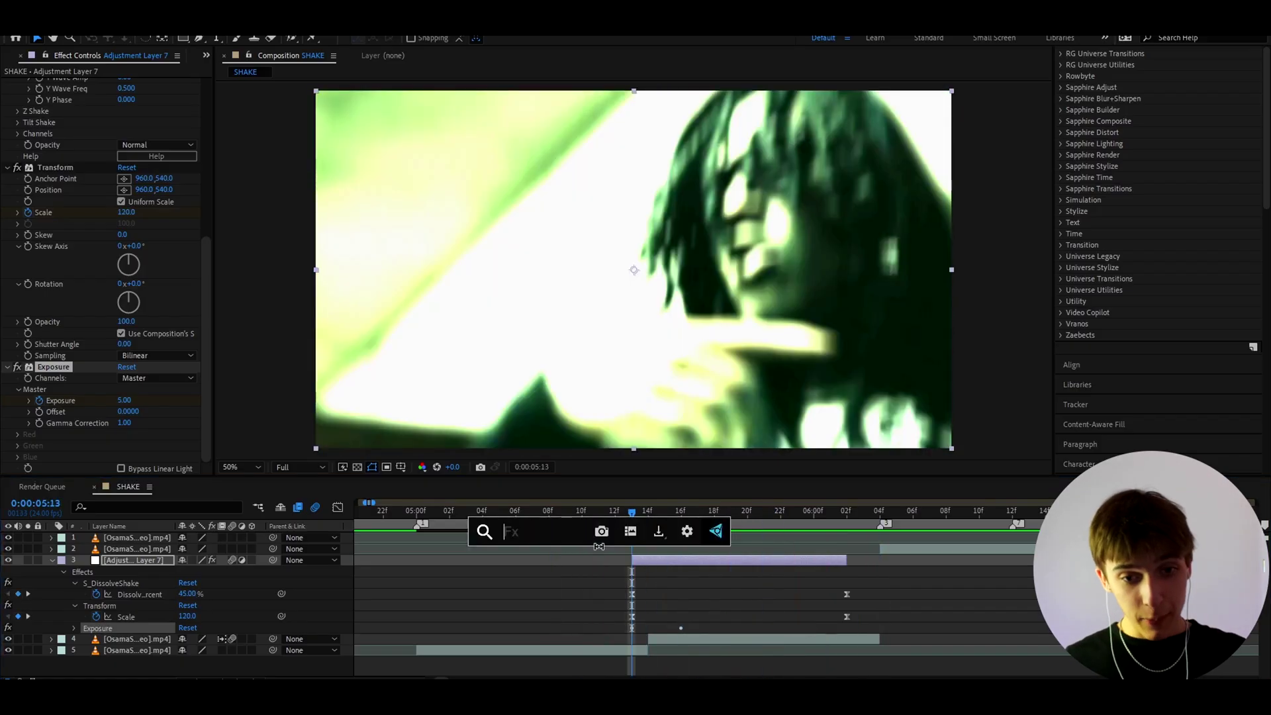
text(cc v)
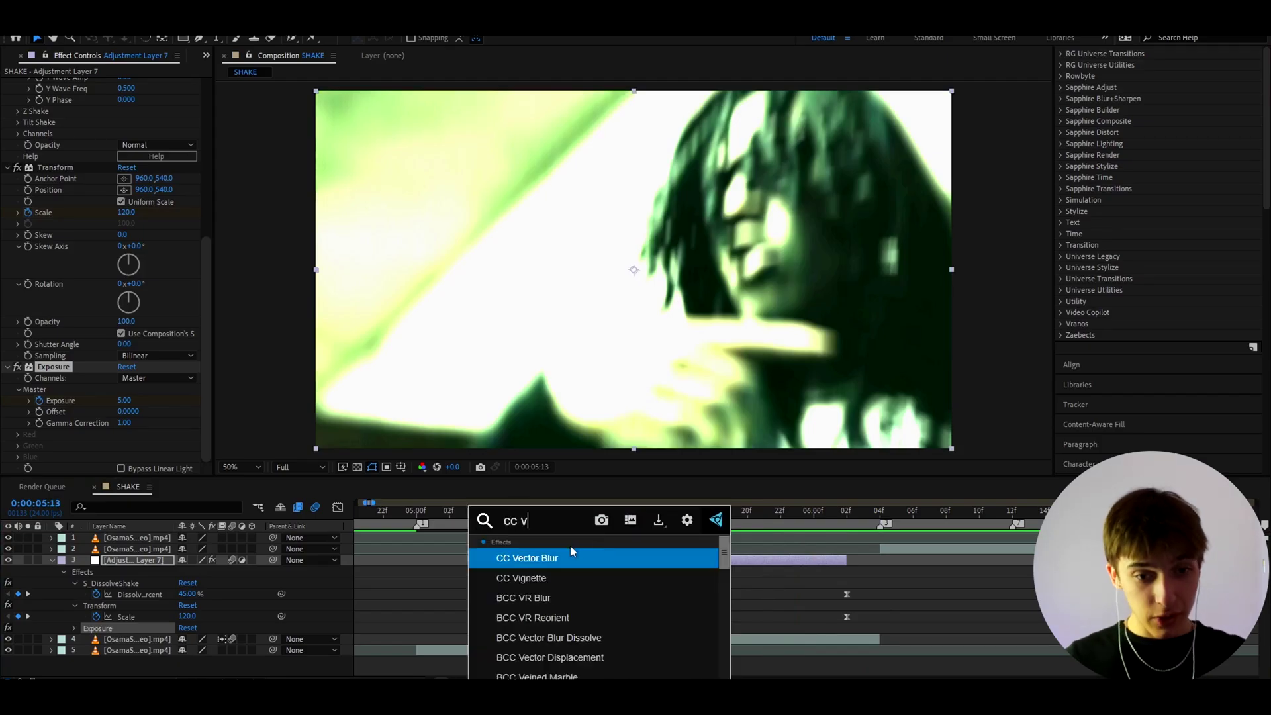
click(532, 578)
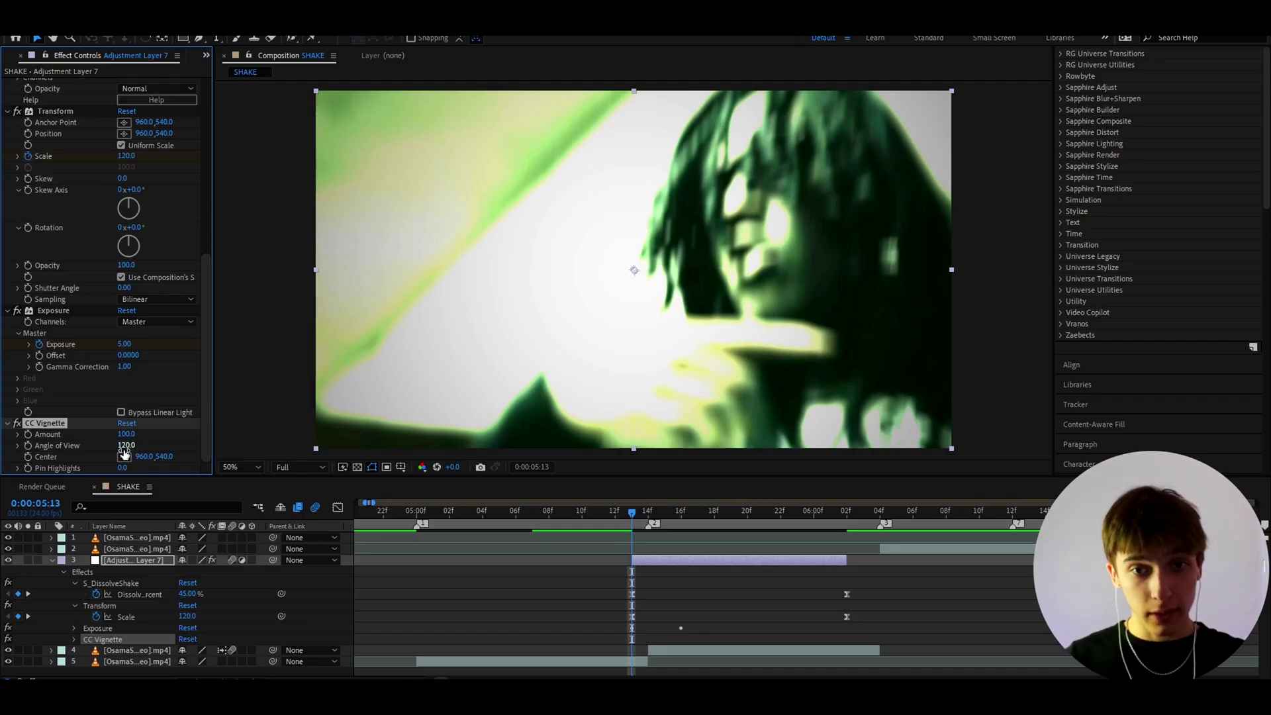
drag(664, 511, 714, 511)
click(126, 446)
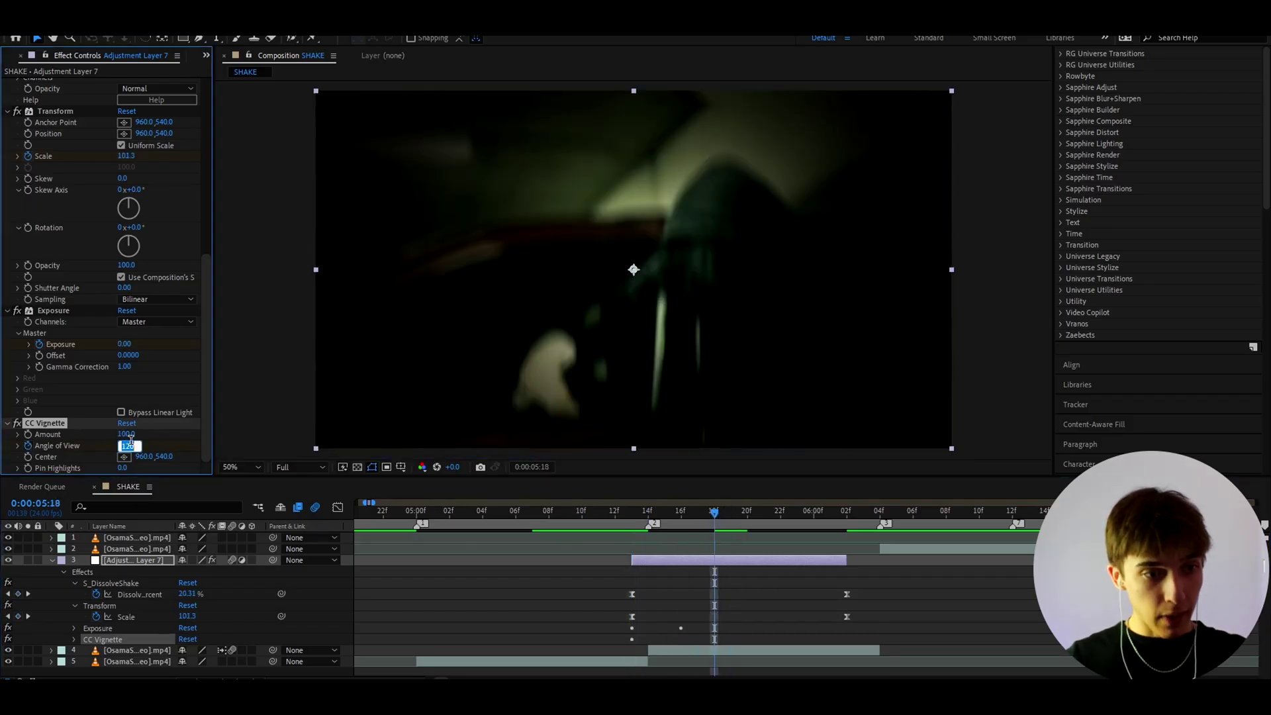
text(120)
key(Return)
Play back the transition several times to check the combined shake, exposure flash and vignette
click(516, 511)
key(space)
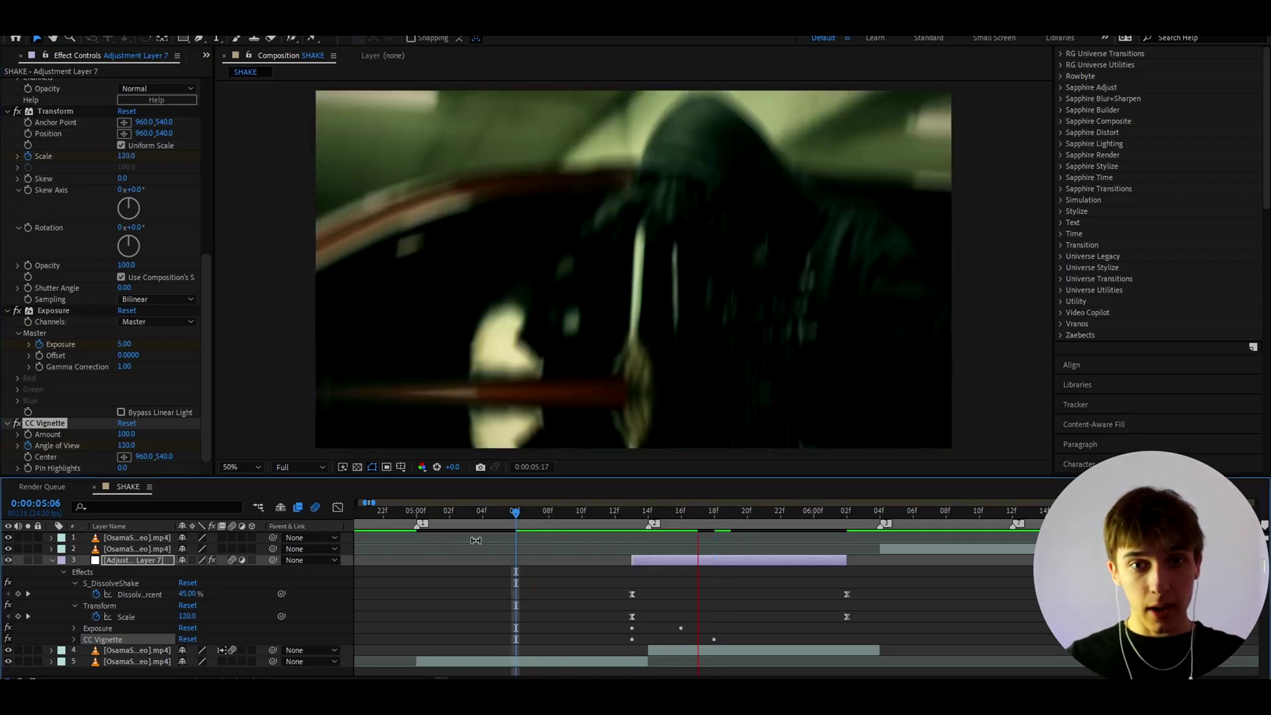
key(space)
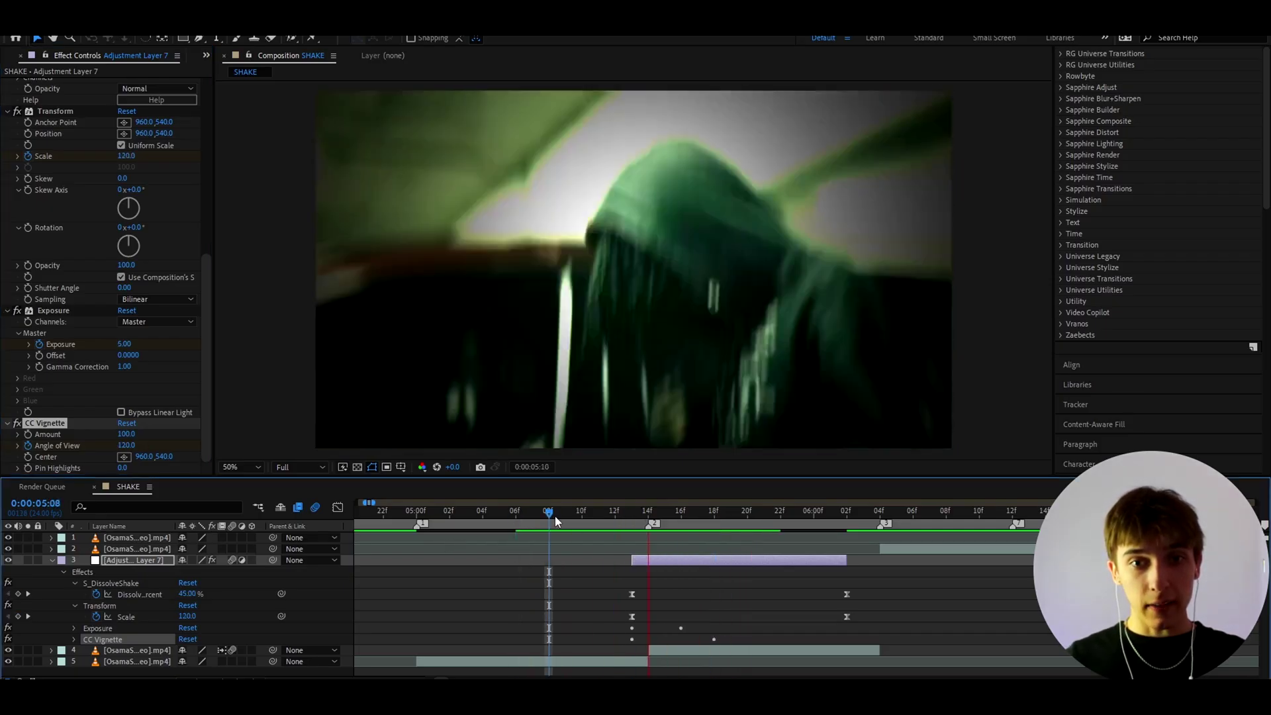
key(space)
drag(674, 516, 522, 538)
key(space)
key(space)
Move the first Angle of View keyframe to 0:00:05:14 and add a keyframe of 0 at 0:00:05:13
key(i)
key(u)
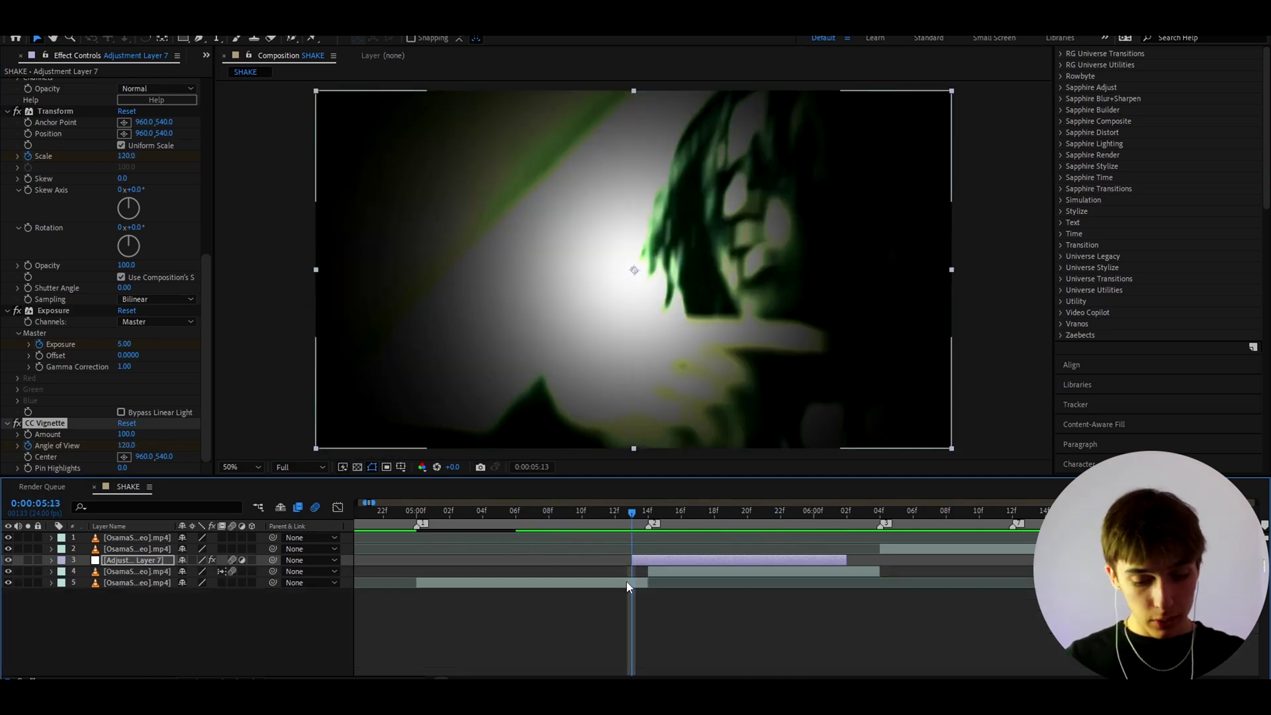
key(u)
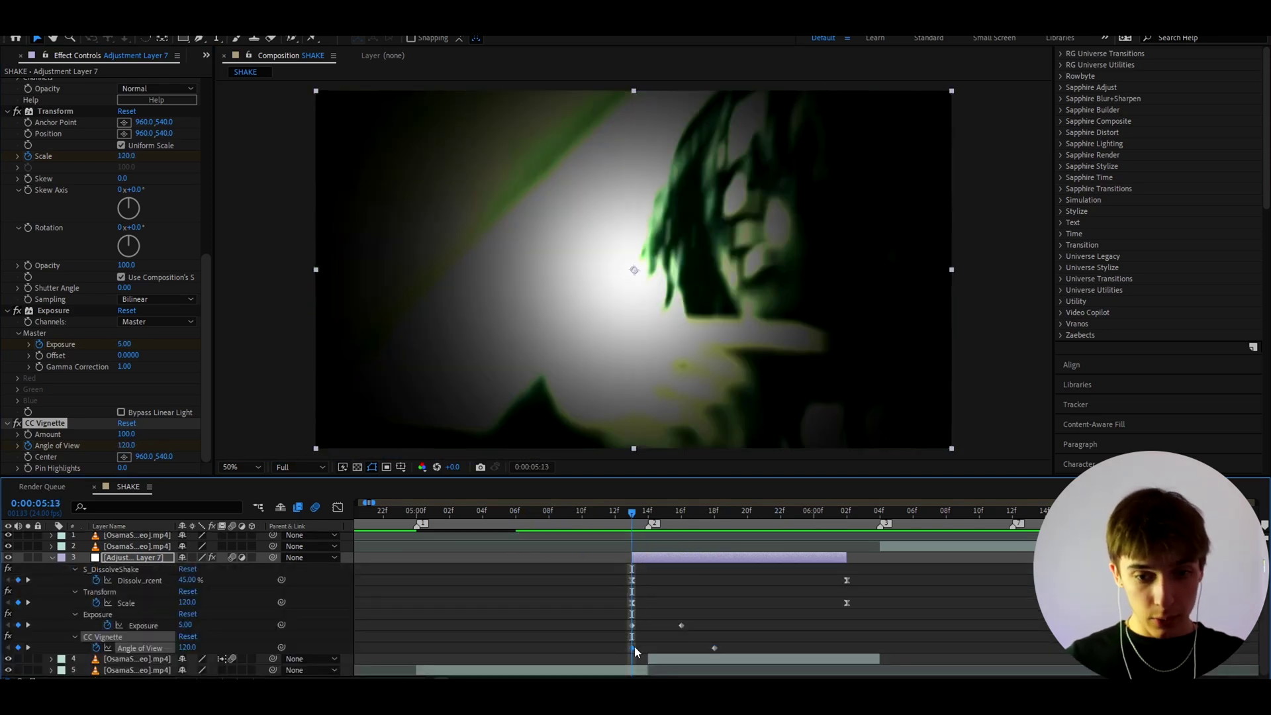
drag(634, 647, 651, 646)
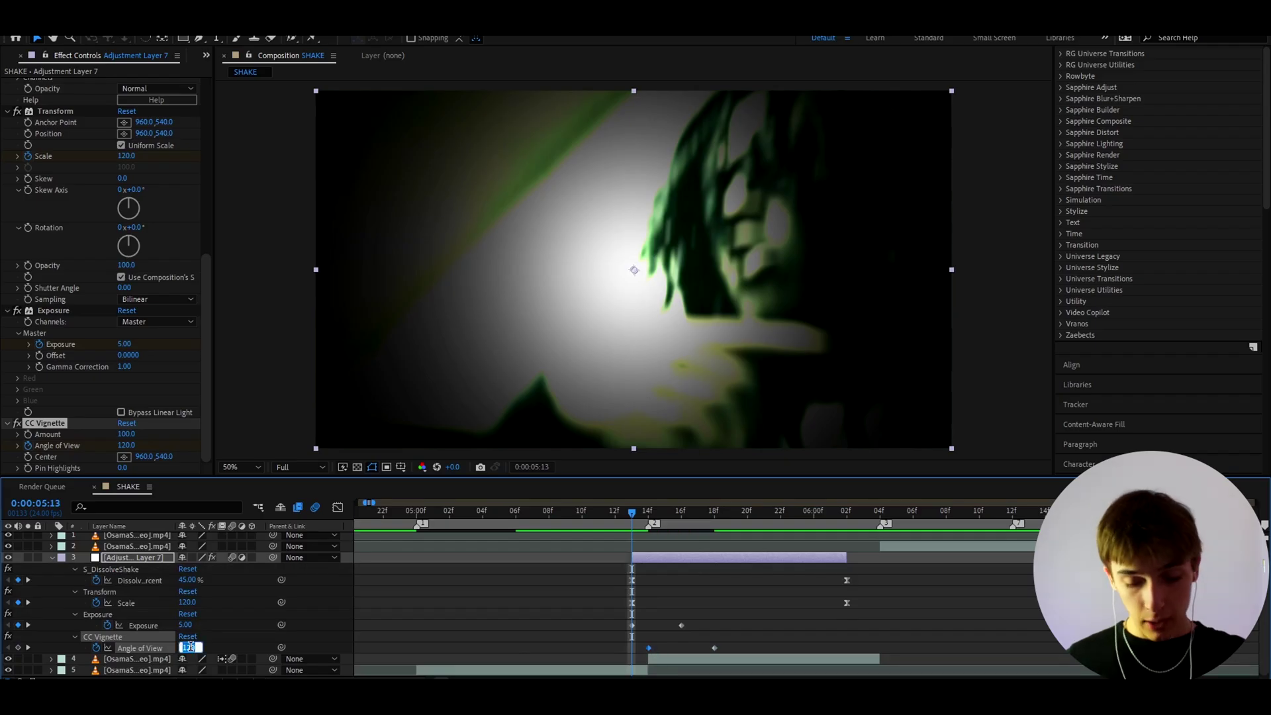
click(191, 652)
text(0)
key(Return)
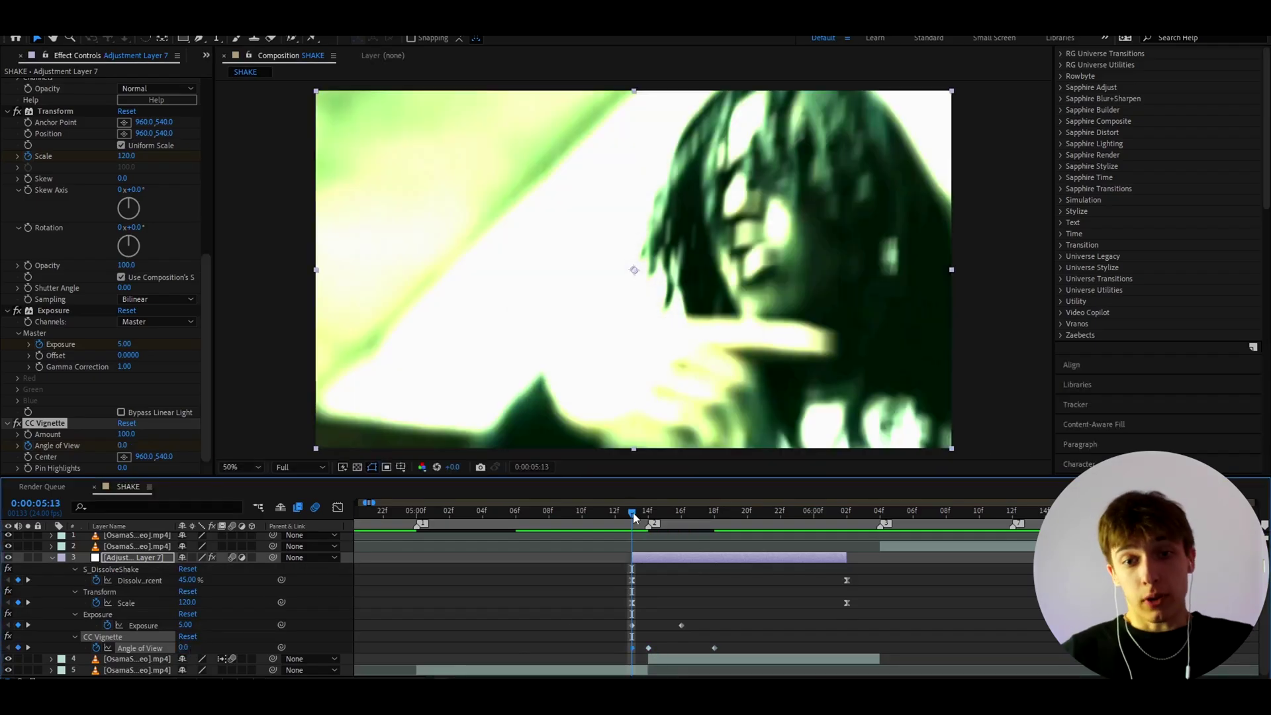
Preview the transition with the revised vignette timing from 0:00:05:05
click(503, 527)
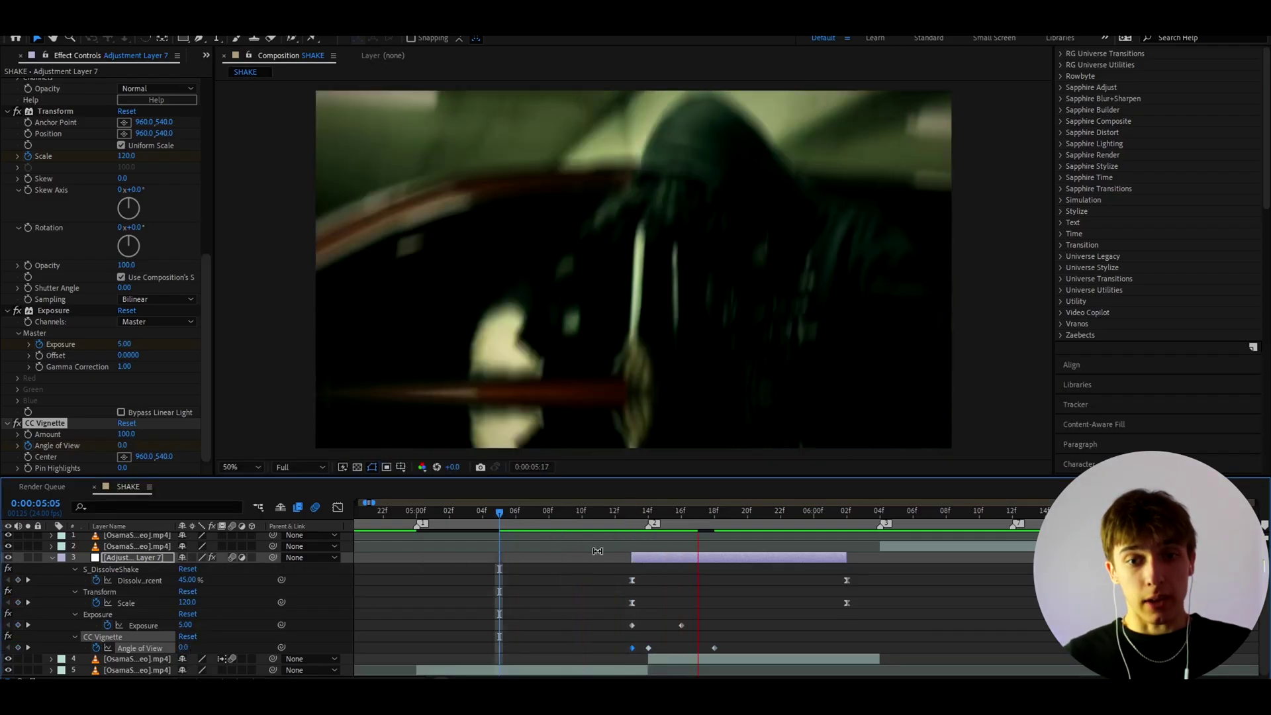
click(505, 528)
key(space)
key(space)
Create a new adjustment layer above the shake layer and cut away its portion before 0:00:05:13
drag(601, 519, 631, 524)
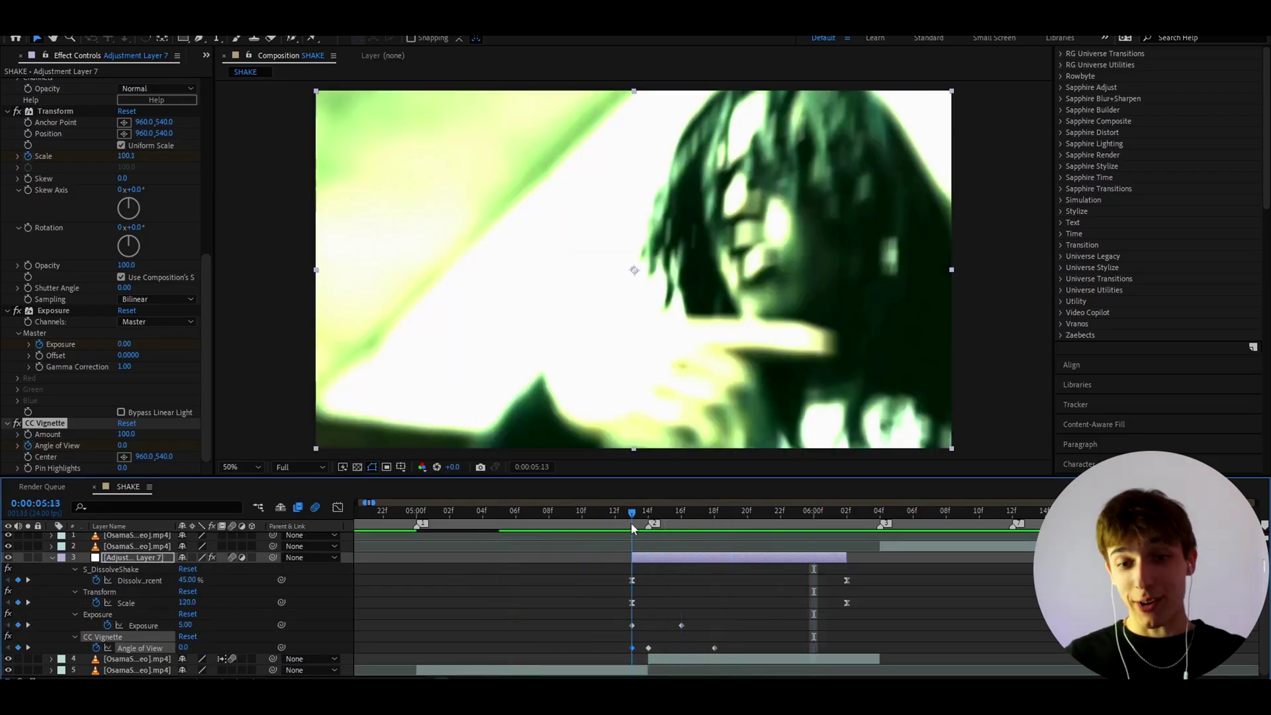
click(647, 560)
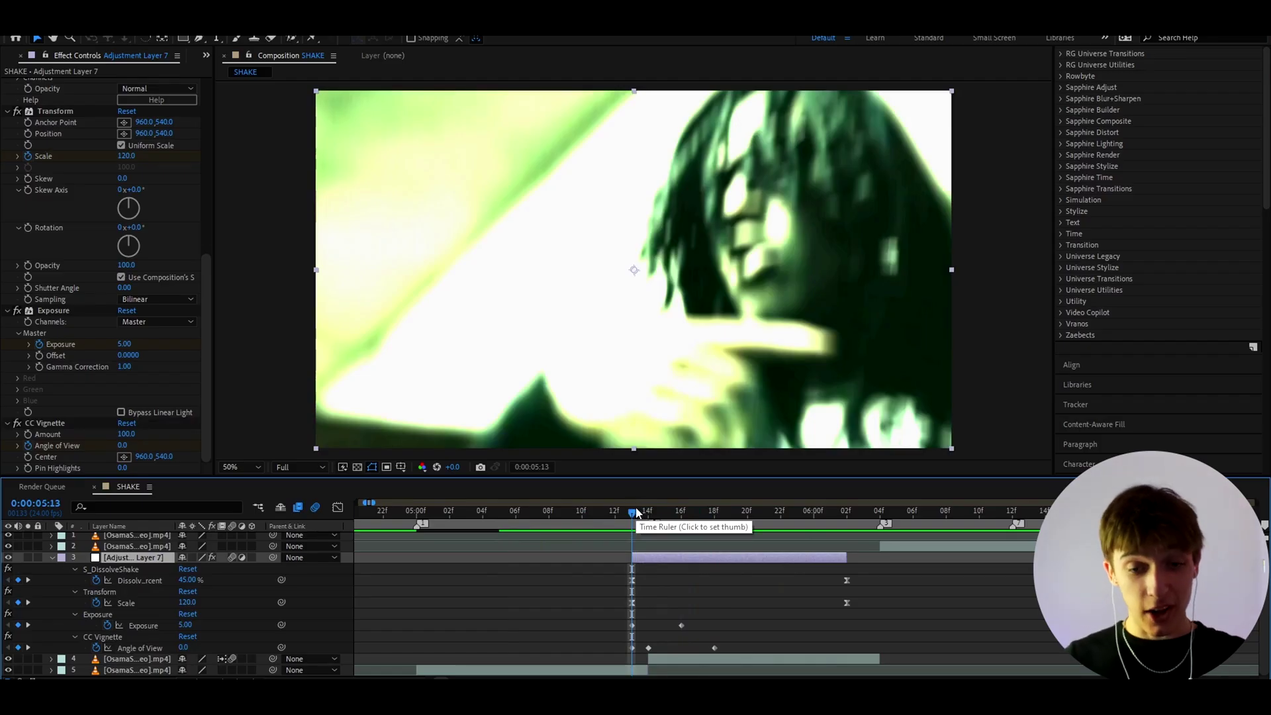
key(ctrl+alt+y)
key(ctrl+shift+d)
click(615, 570)
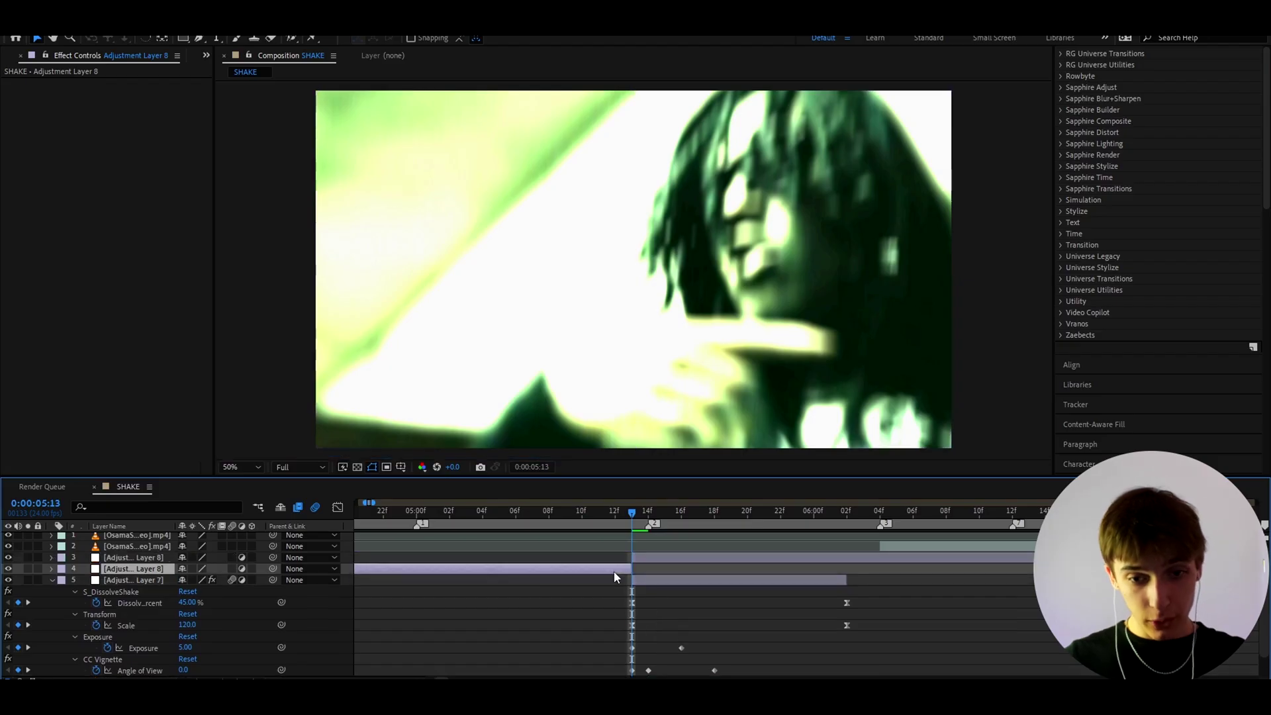
key(Delete)
Trim the new adjustment layer to a single frame and move it to start at 0:00:05:14
click(637, 556)
scroll(637, 556, up, 1)
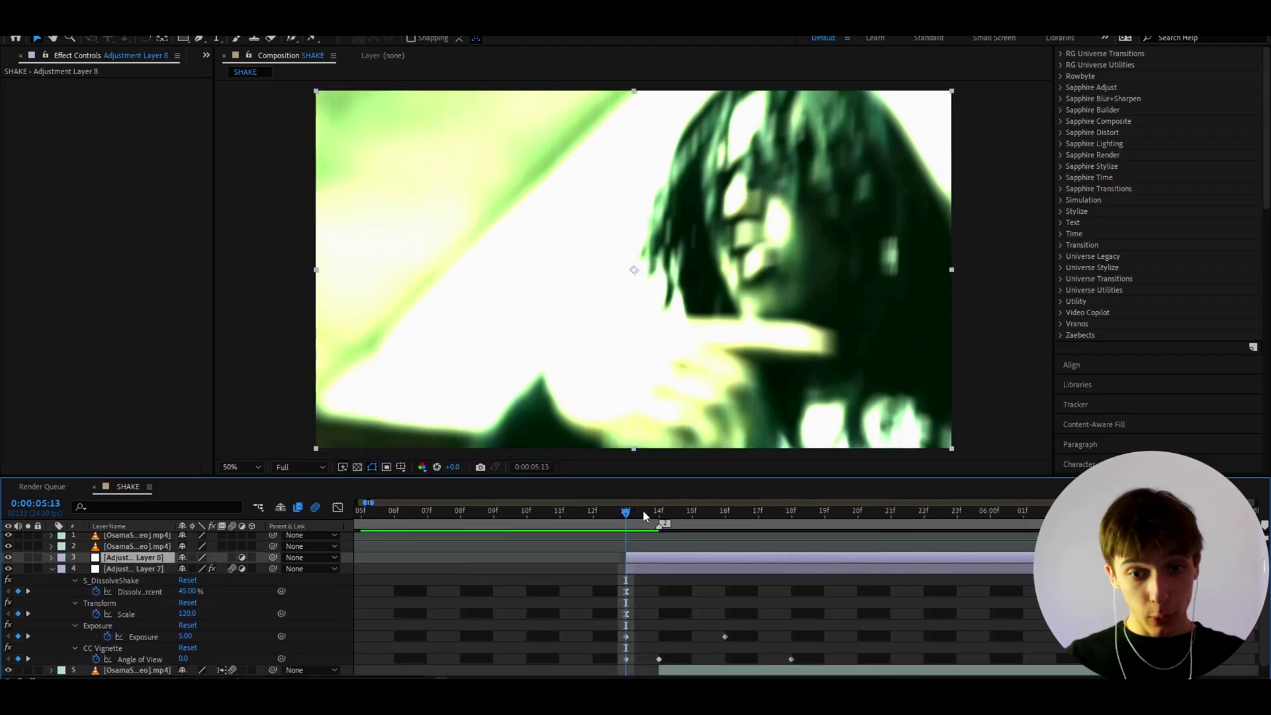
drag(636, 509, 665, 515)
key(ctrl+shift+d)
key(Delete)
key(Page_Up)
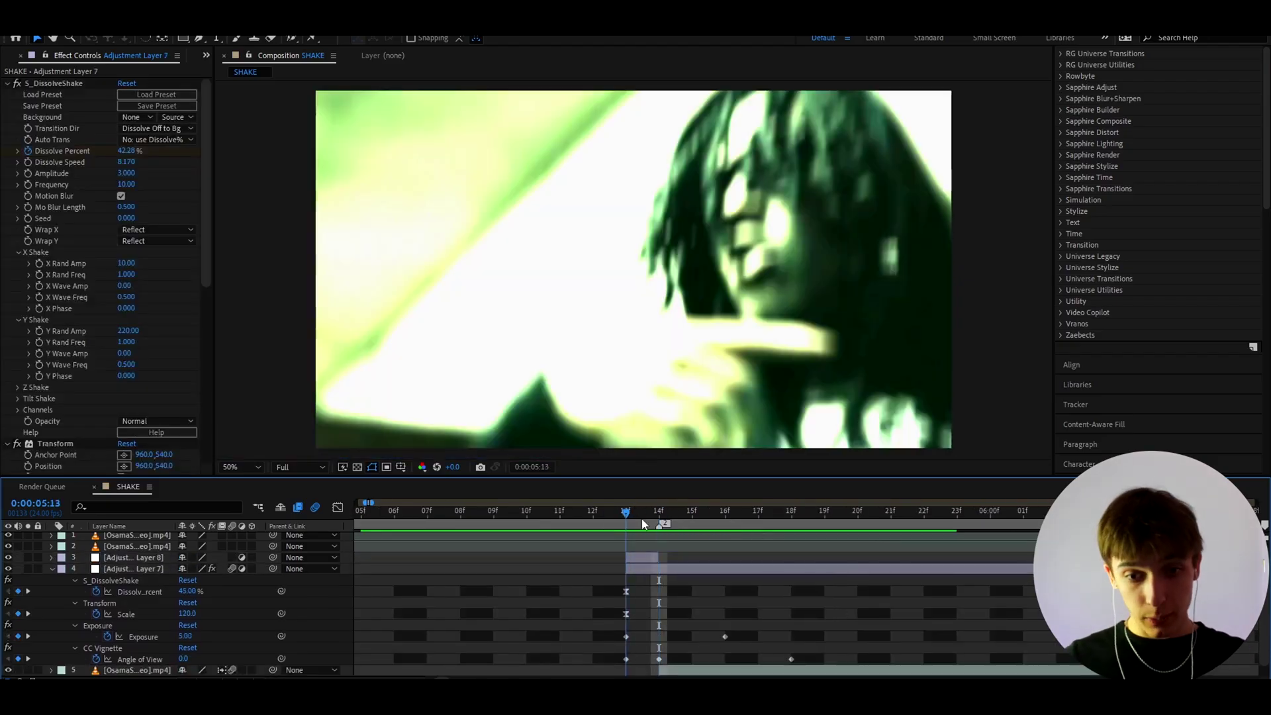
drag(638, 556, 662, 556)
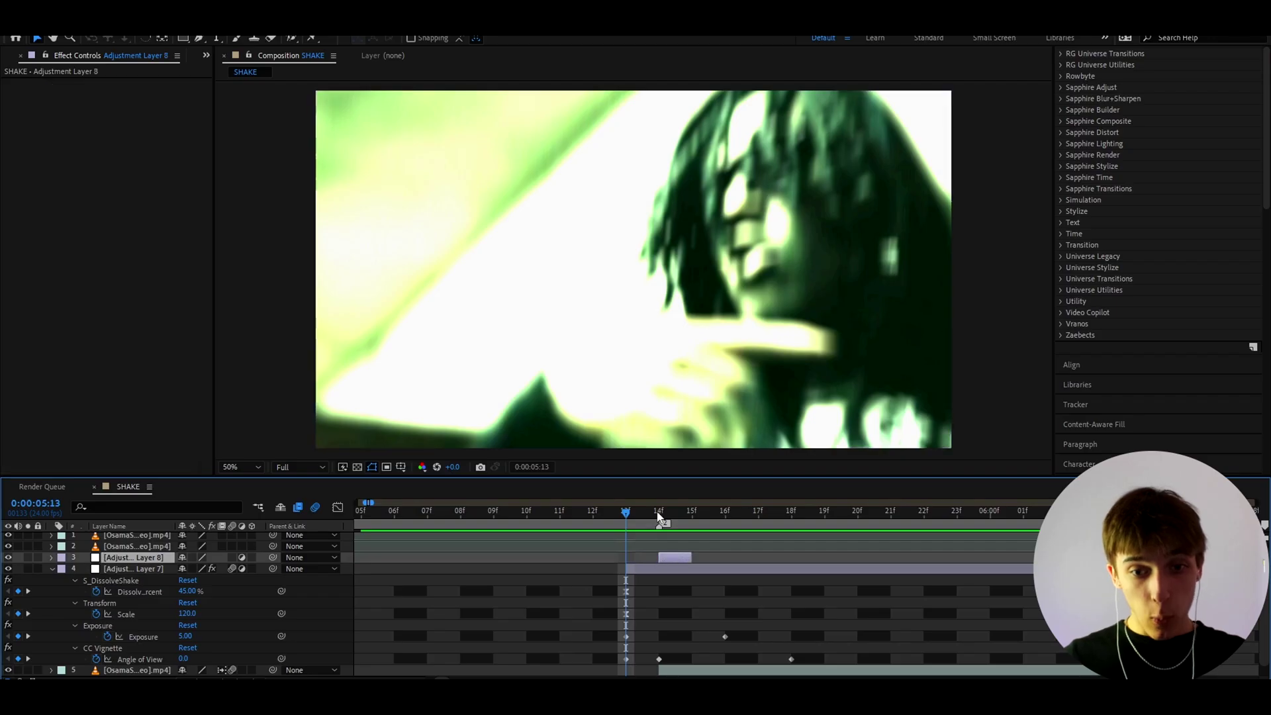
Apply an Invert effect to the one-frame adjustment layer
key(Page_Down)
key(ctrl+space)
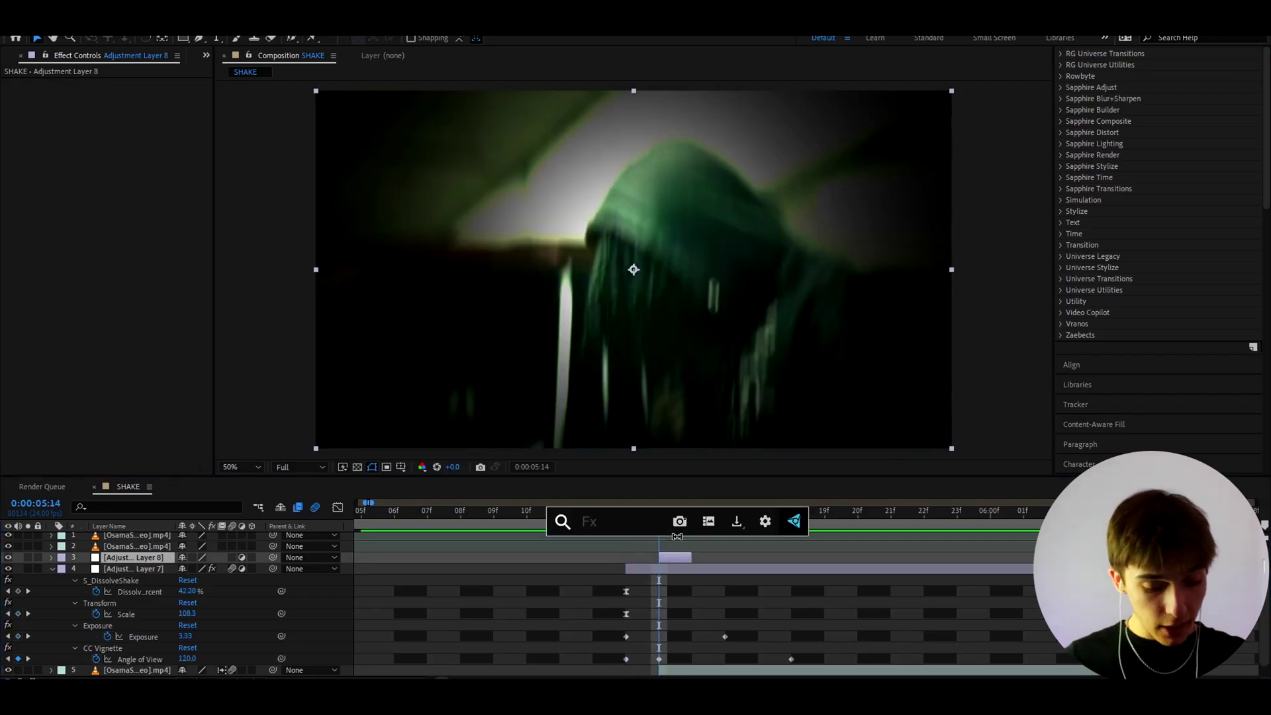
text(invert)
click(638, 558)
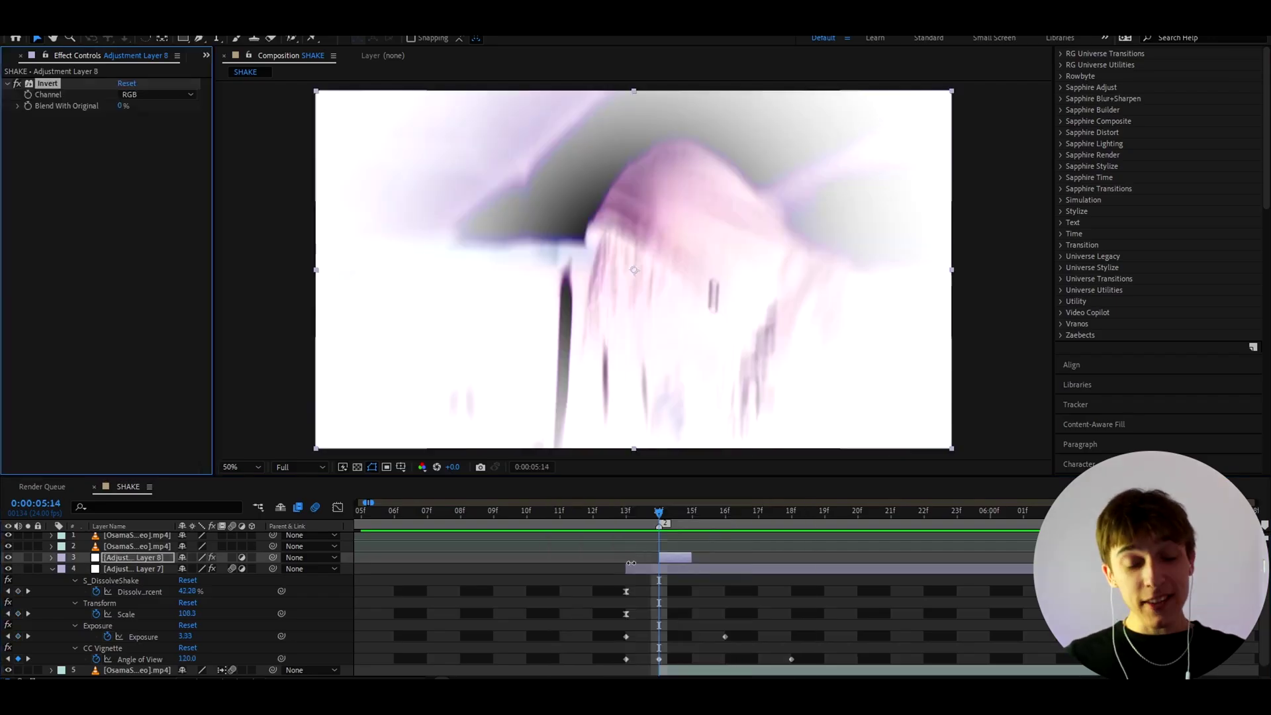
Play back the transition to check the one-frame color inversion
scroll(634, 562, down, 1)
drag(634, 519, 539, 522)
key(Page_Up)
key(Page_Up)
key(Page_Up)
key(Page_Up)
key(Page_Up)
key(Page_Up)
key(minus)
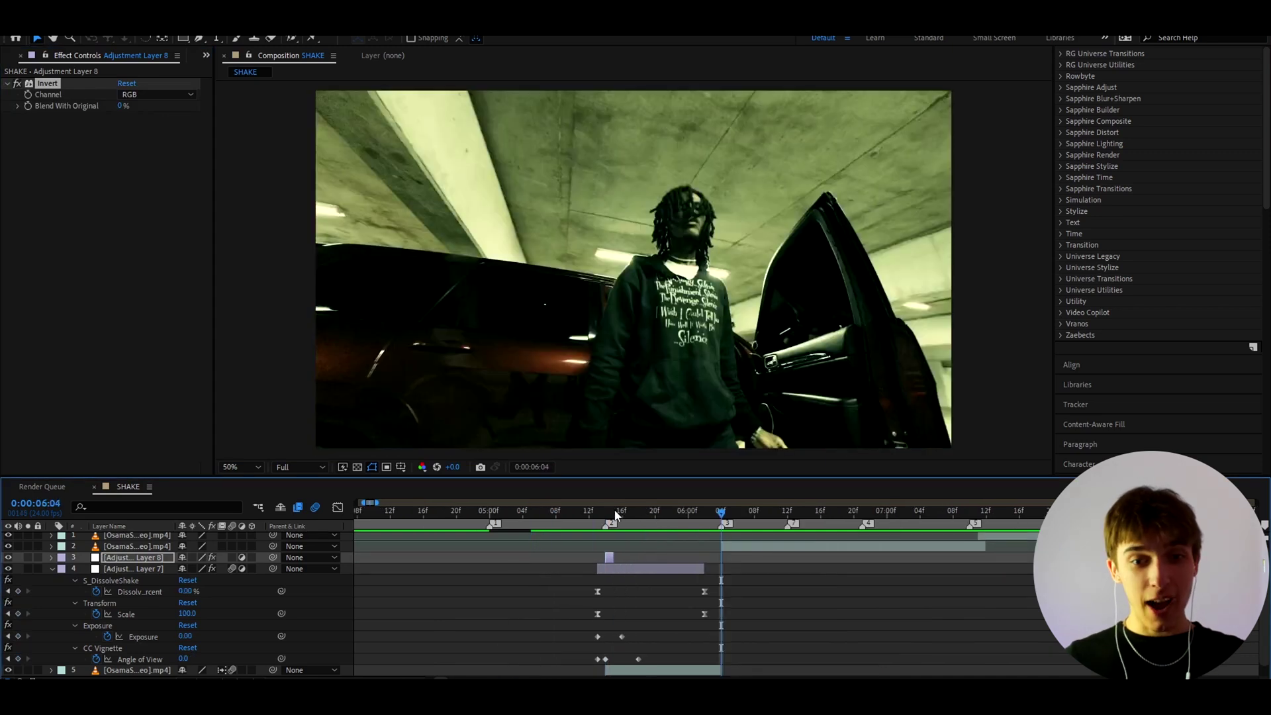
drag(618, 515, 572, 515)
key(space)
key(space)
Try the one-frame Invert layer at 0:00:05:13, preview it, and return it to 0:00:05:14
scroll(597, 529, up, 1)
click(599, 513)
drag(627, 561, 612, 559)
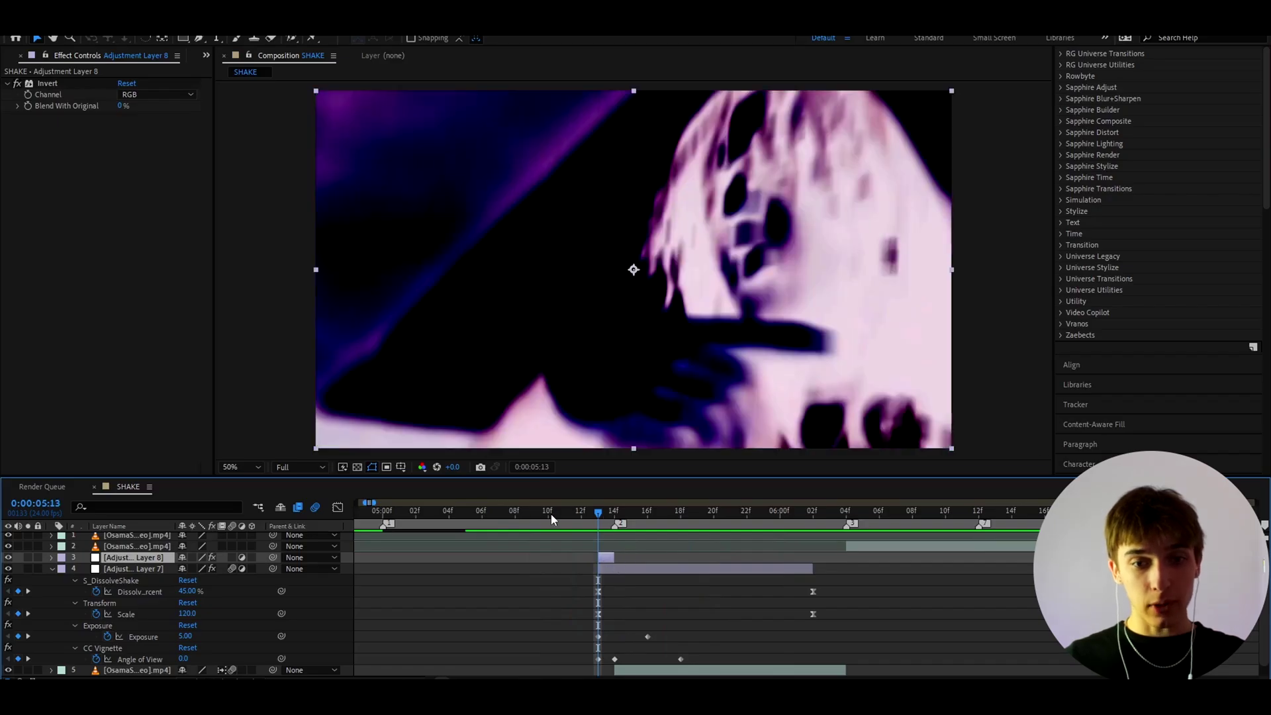
key(space)
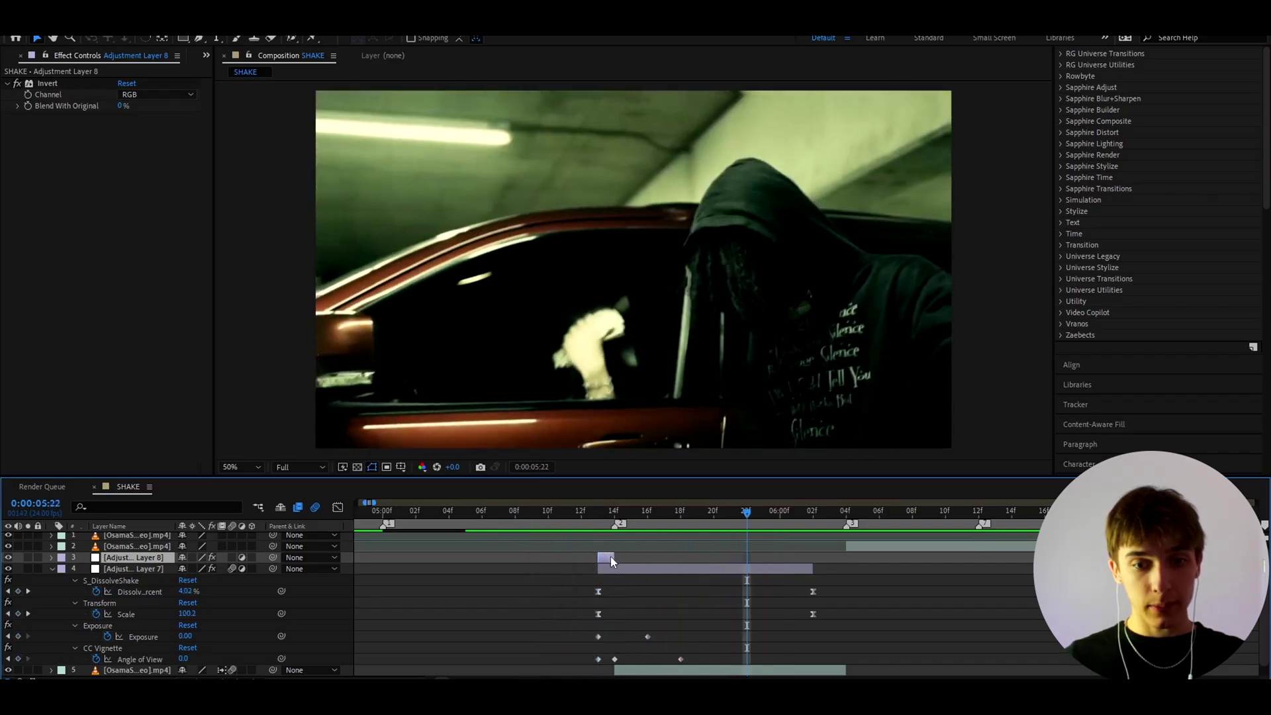
click(596, 511)
key(space)
click(604, 511)
click(622, 507)
drag(630, 507, 539, 523)
key(space)
key(space)
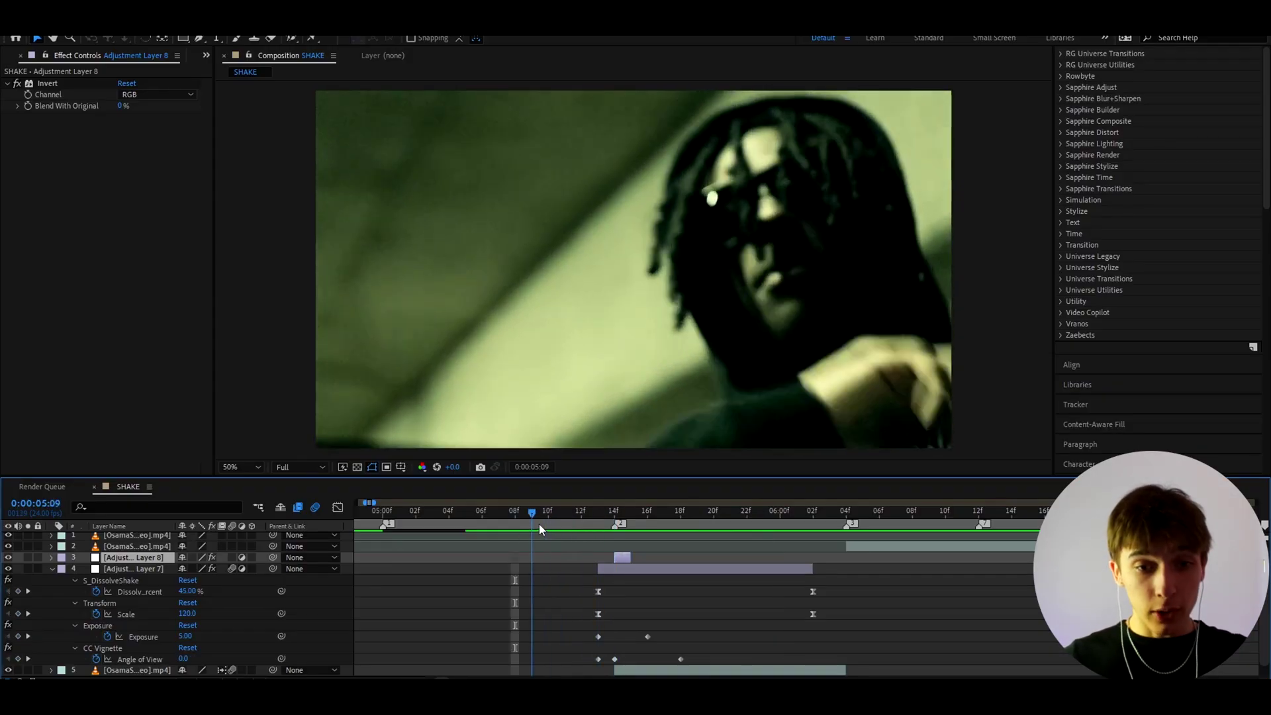
Extend the shake adjustment layer's start to 0:00:05:09 and keyframe Dissolve Percent at 0 and Scale at 100 there
click(594, 569)
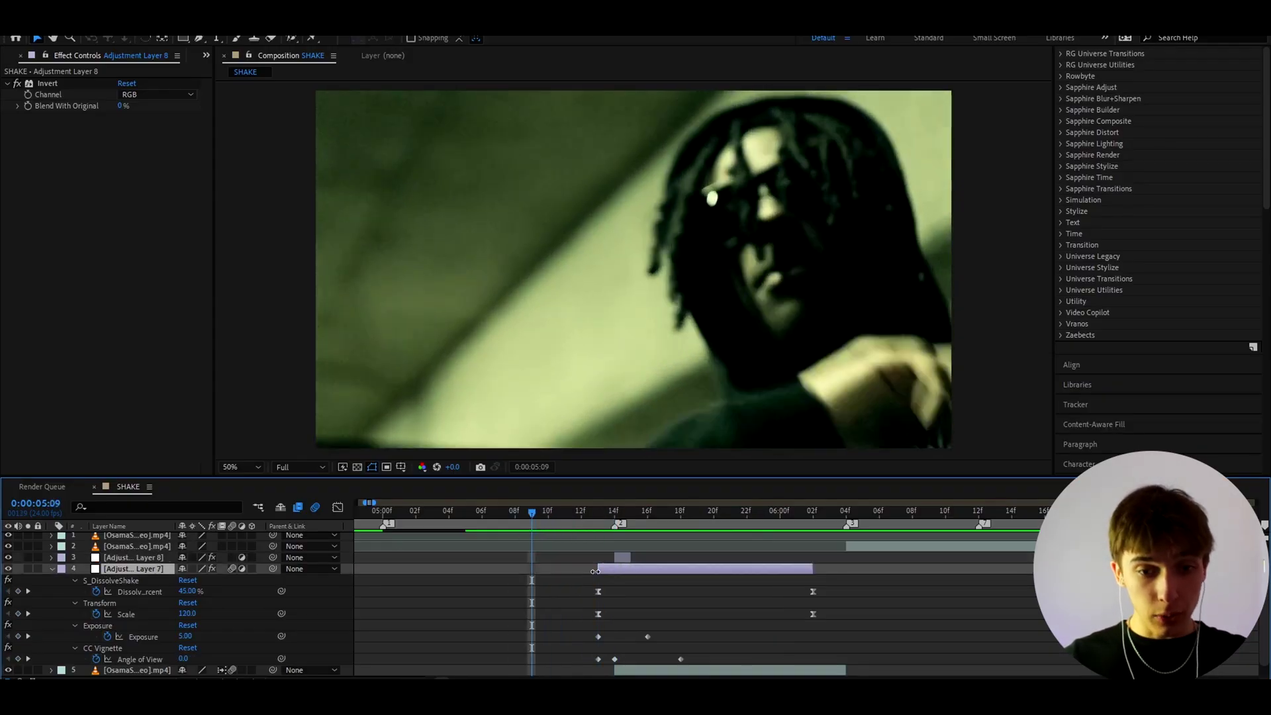
drag(537, 569, 526, 571)
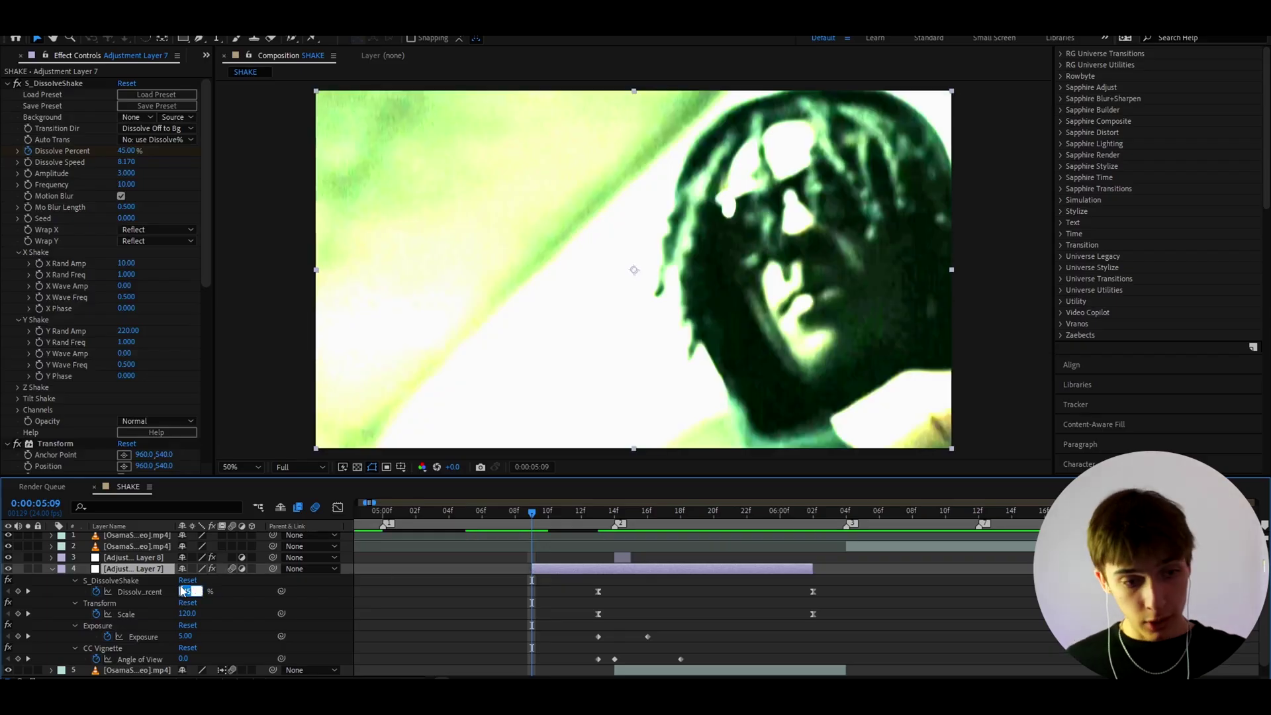
text(0)
key(Return)
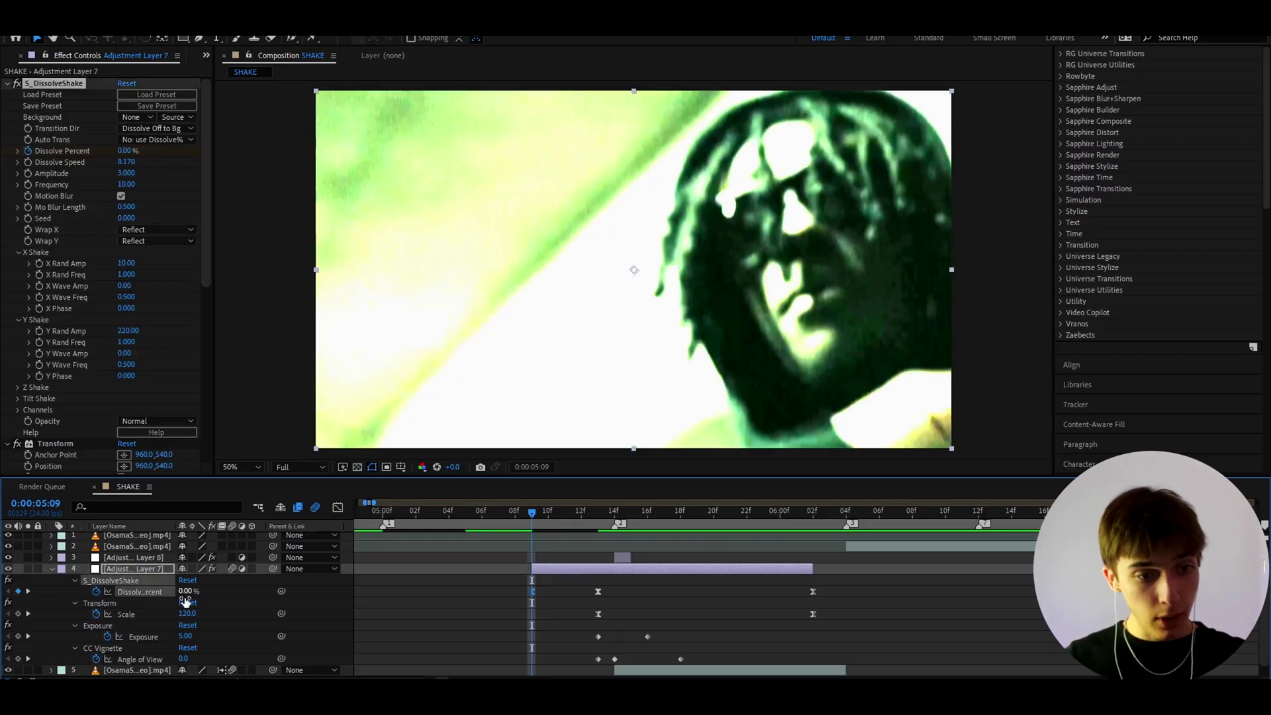
click(190, 613)
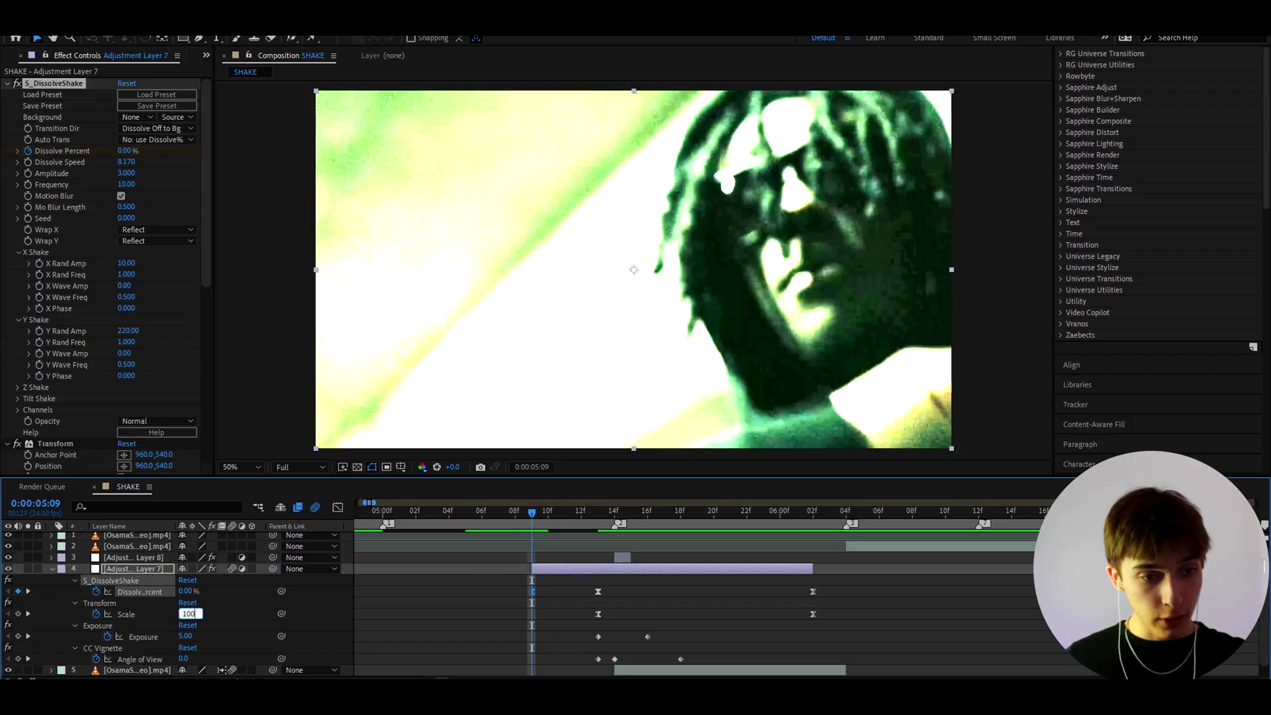
key(Return)
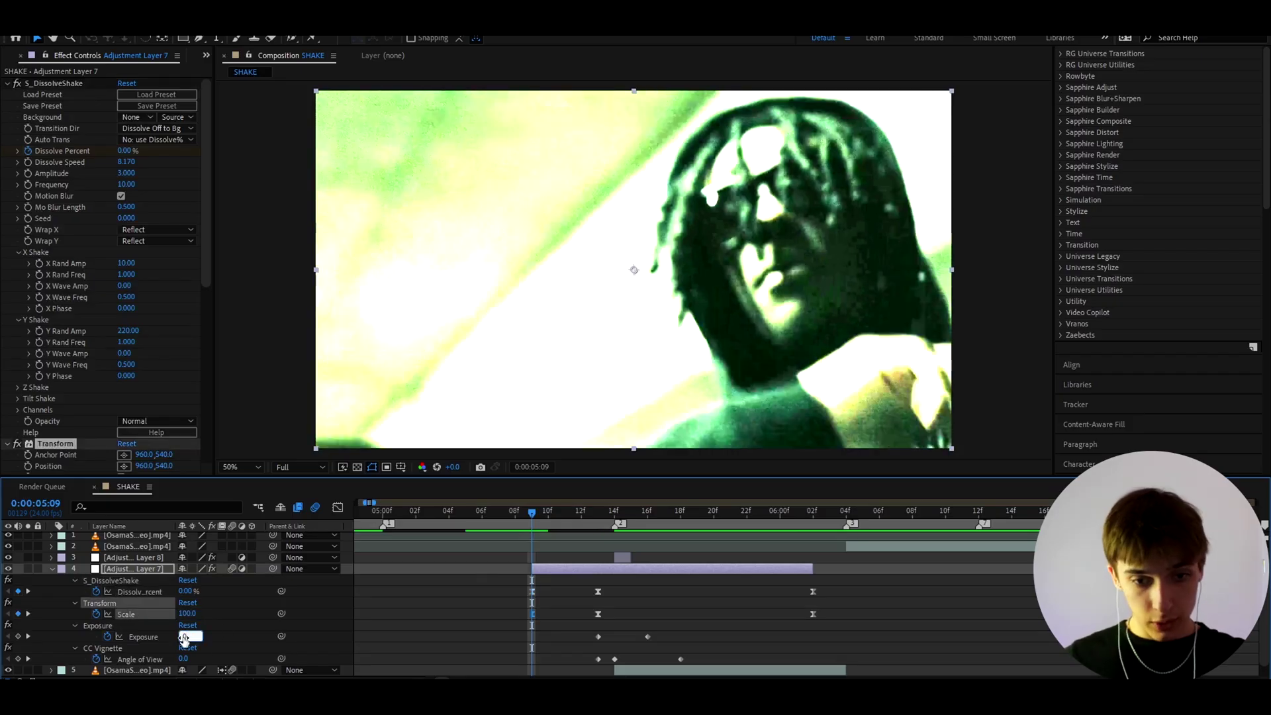
Add an Exposure keyframe of 0 on the shake layer and place it at 0:00:05:12
key(Return)
drag(534, 637, 582, 641)
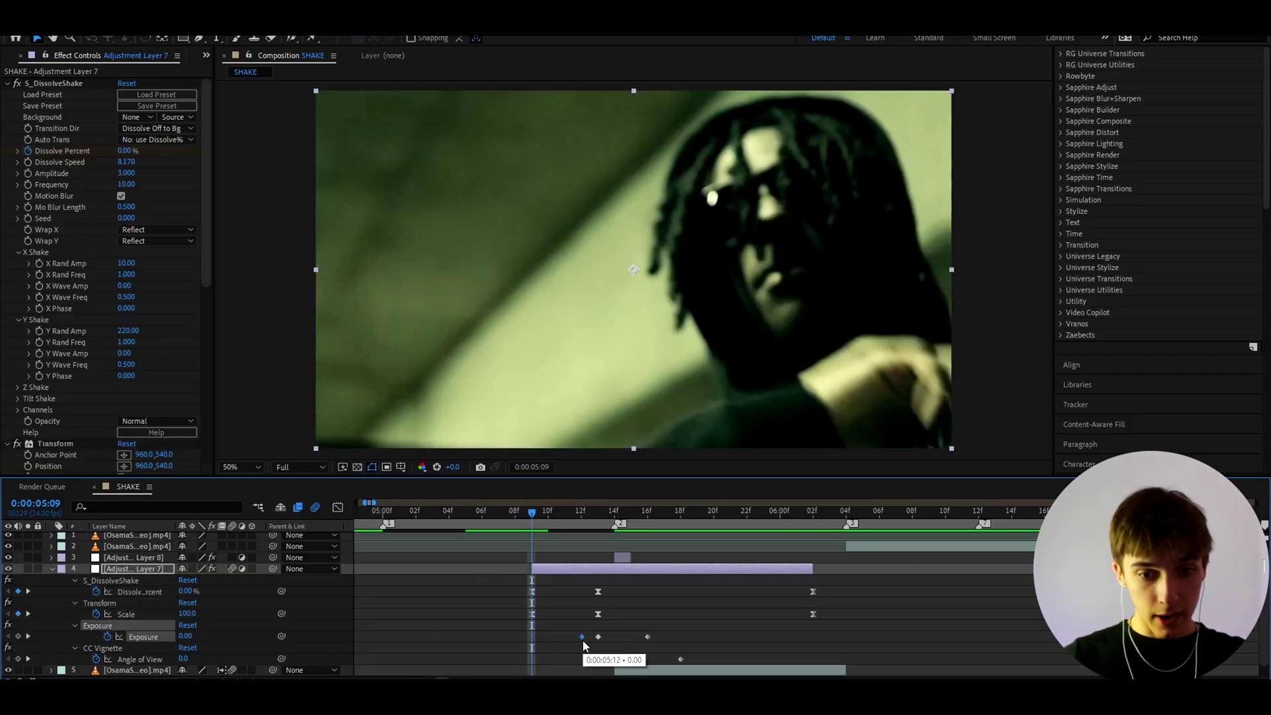
drag(595, 514, 548, 567)
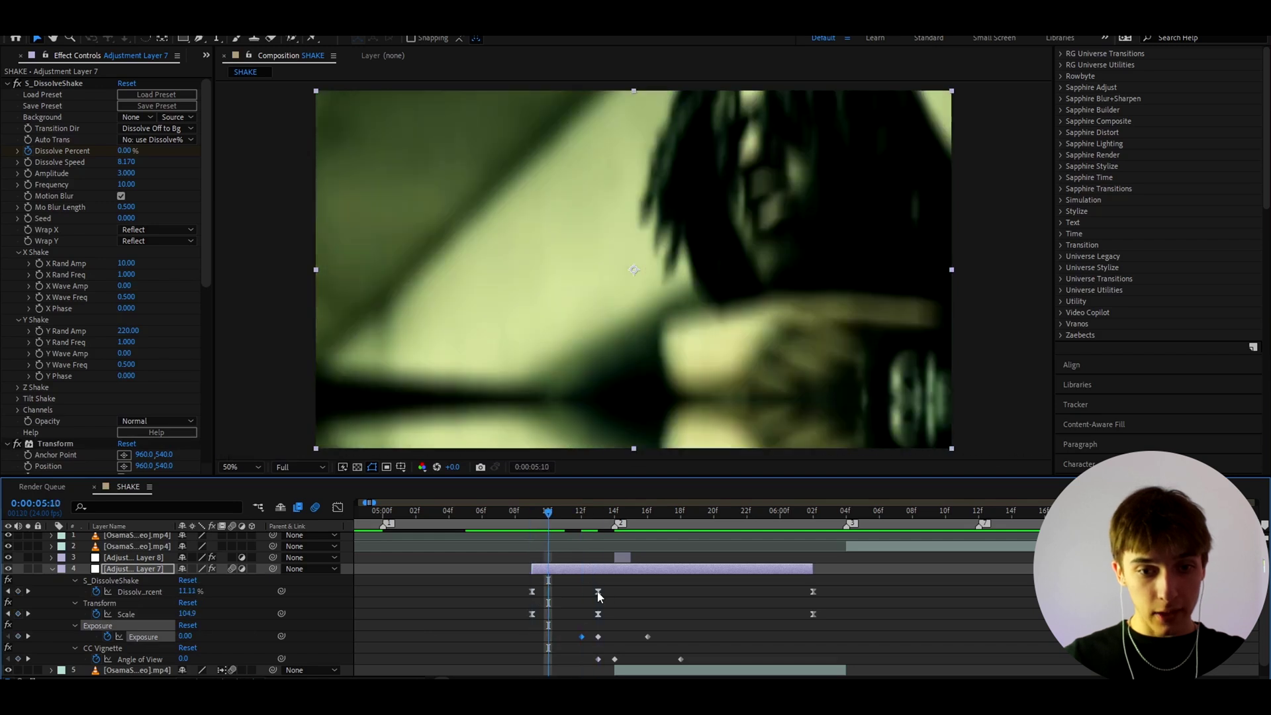
Reshape the Dissolve Percent curve so it eases slowly from 0:00:05:09 and rises steeply into the 0:00:05:13 keyframe
click(598, 592)
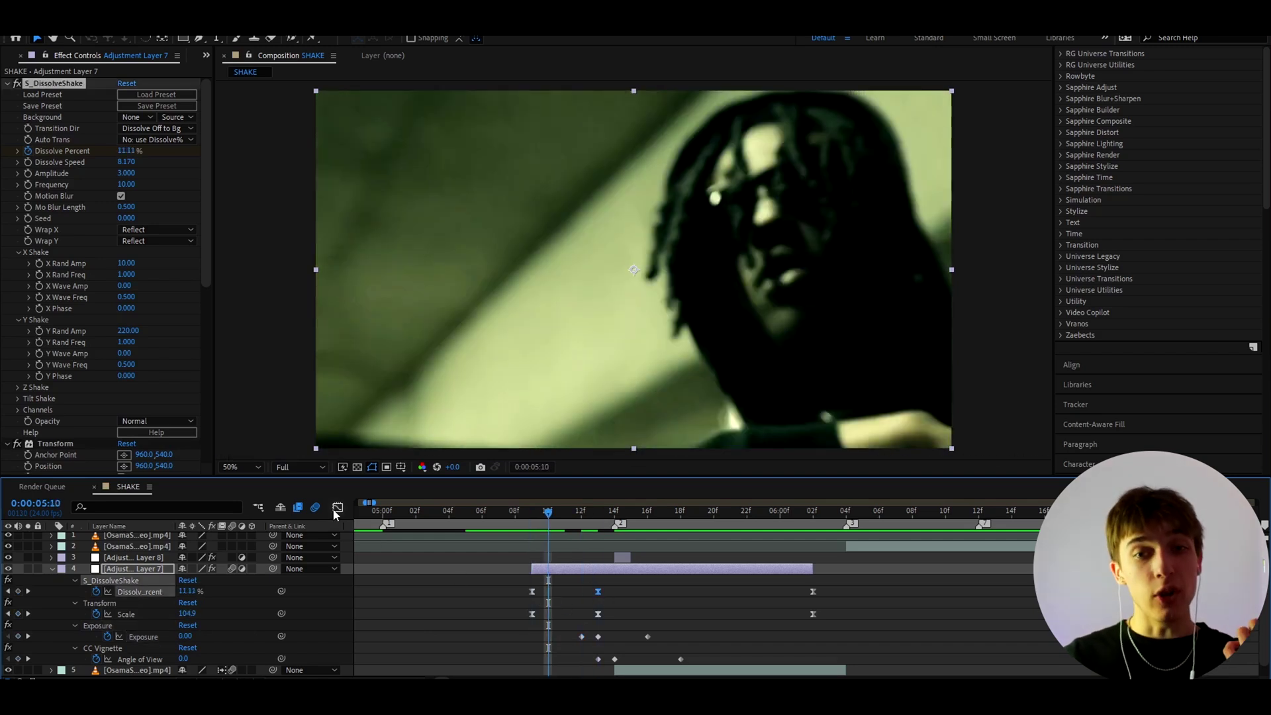
click(337, 508)
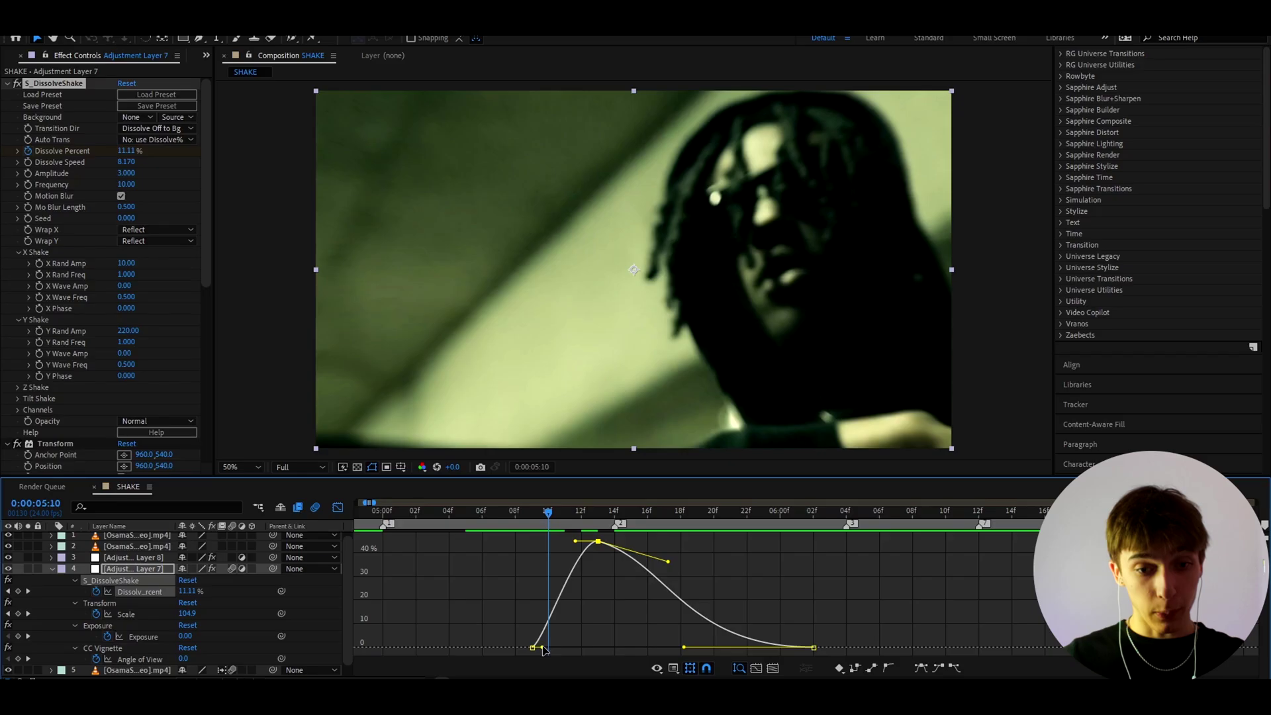
drag(543, 648, 593, 650)
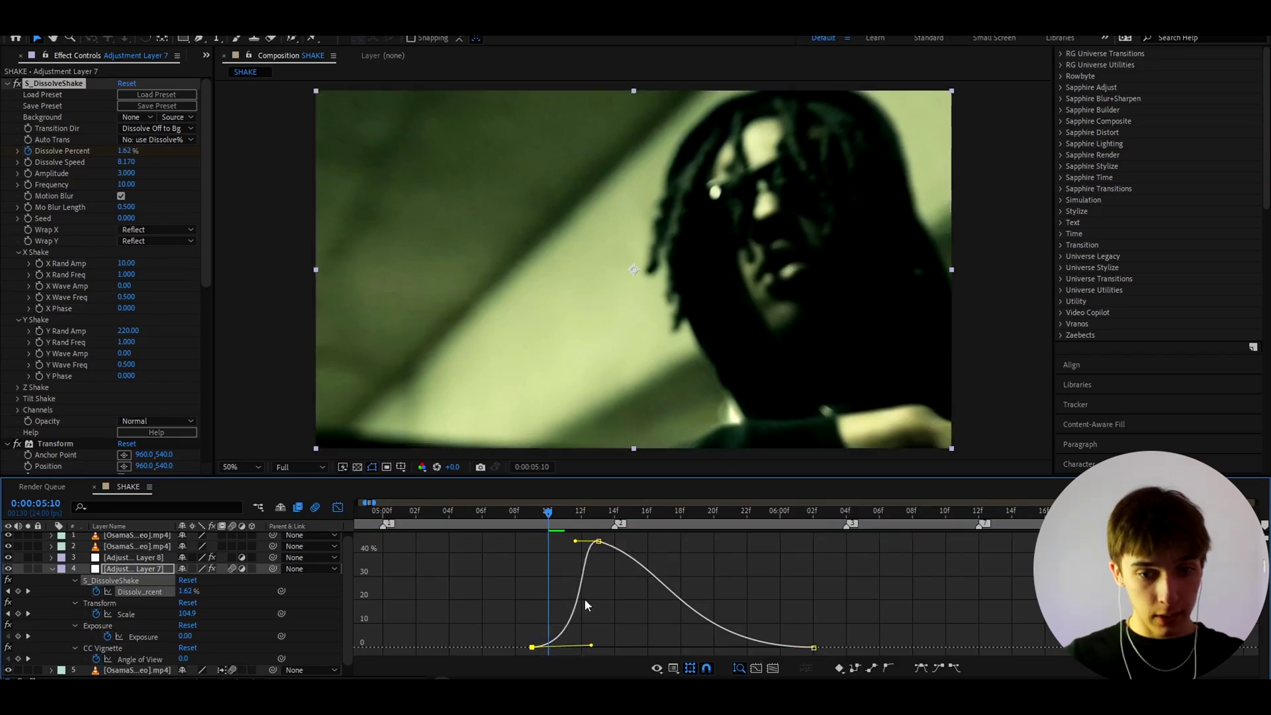
drag(590, 604, 591, 634)
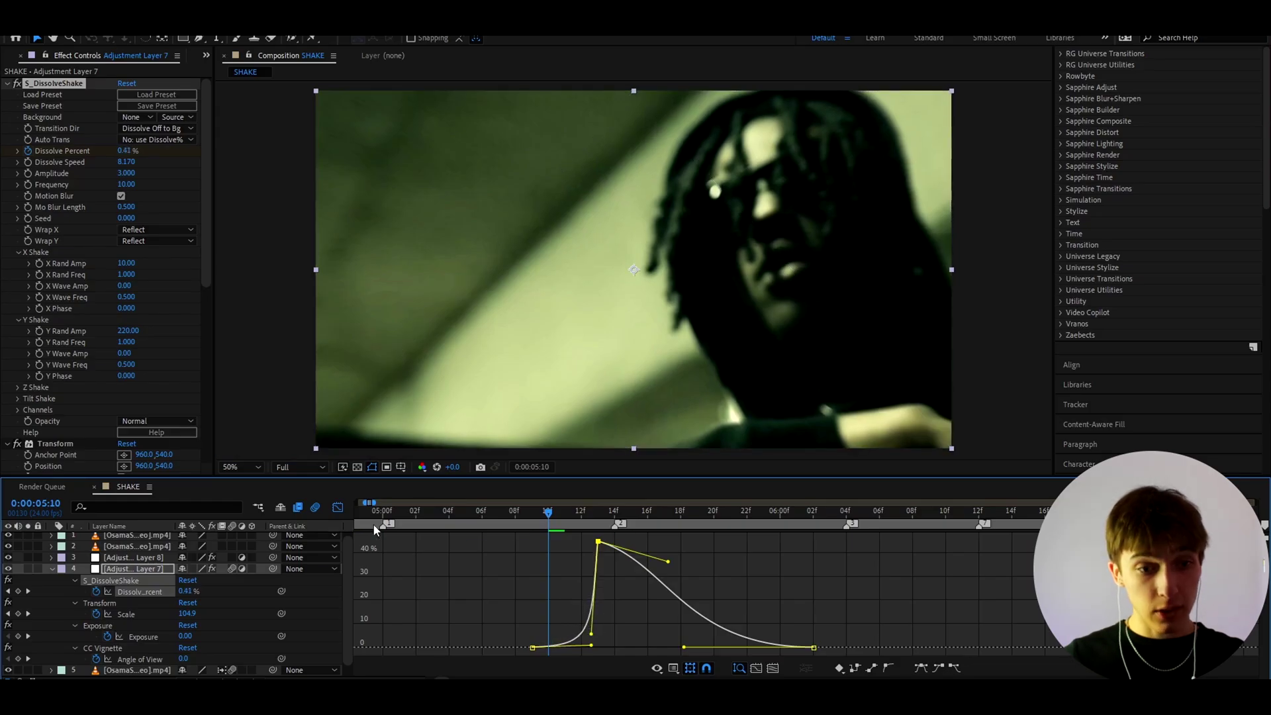
click(338, 508)
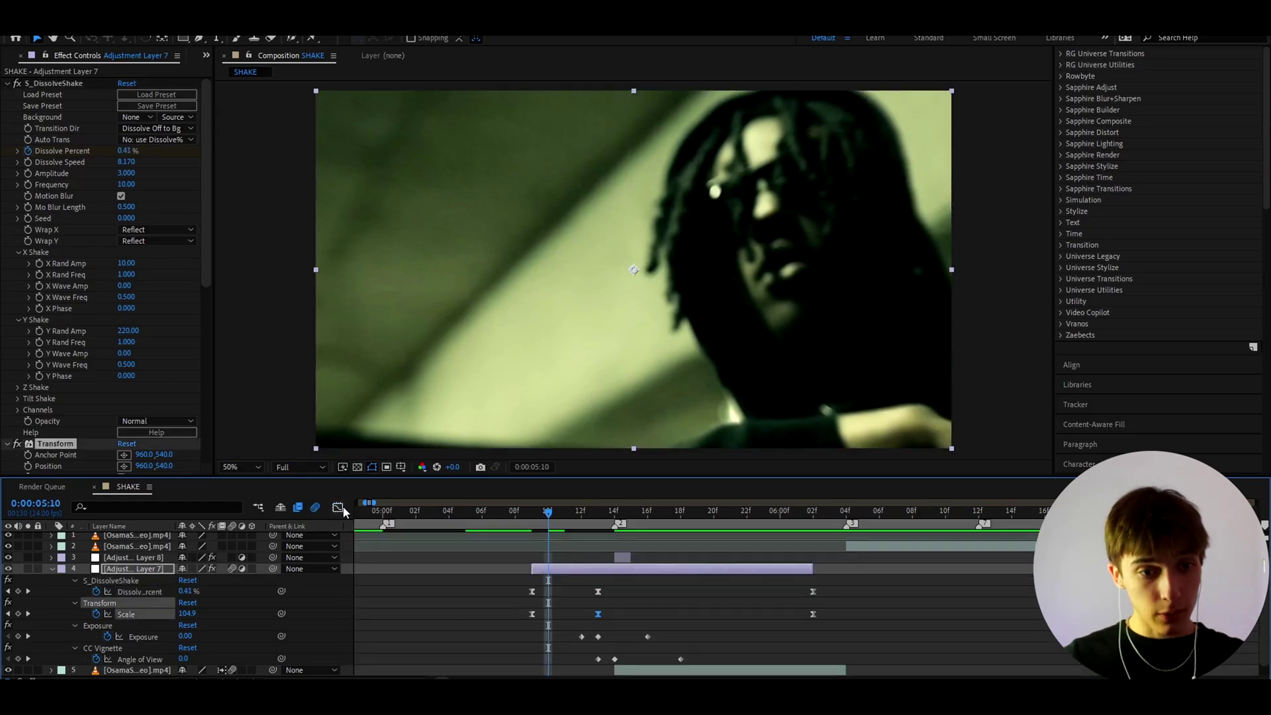
Reshape the Transform Scale curve with a slow start and a steep rise into the 0:00:05:13 peak
click(338, 508)
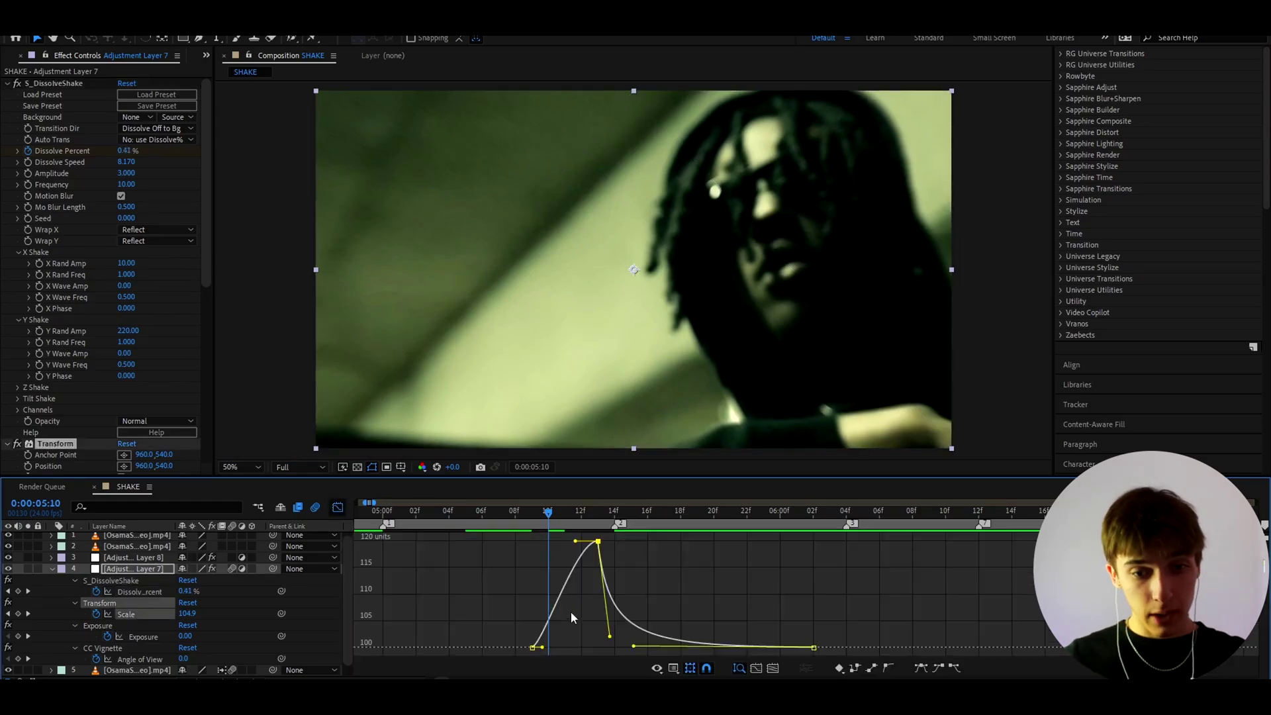
drag(587, 649, 594, 649)
click(577, 546)
click(594, 543)
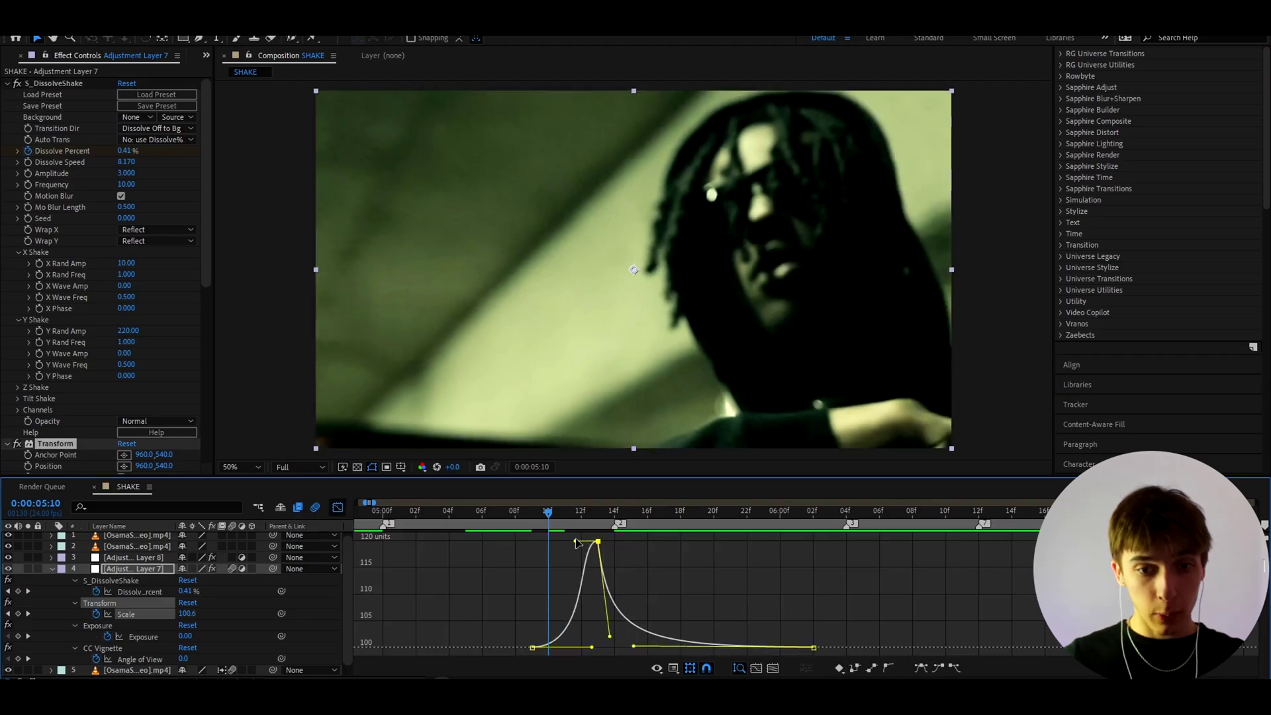
drag(575, 598, 594, 625)
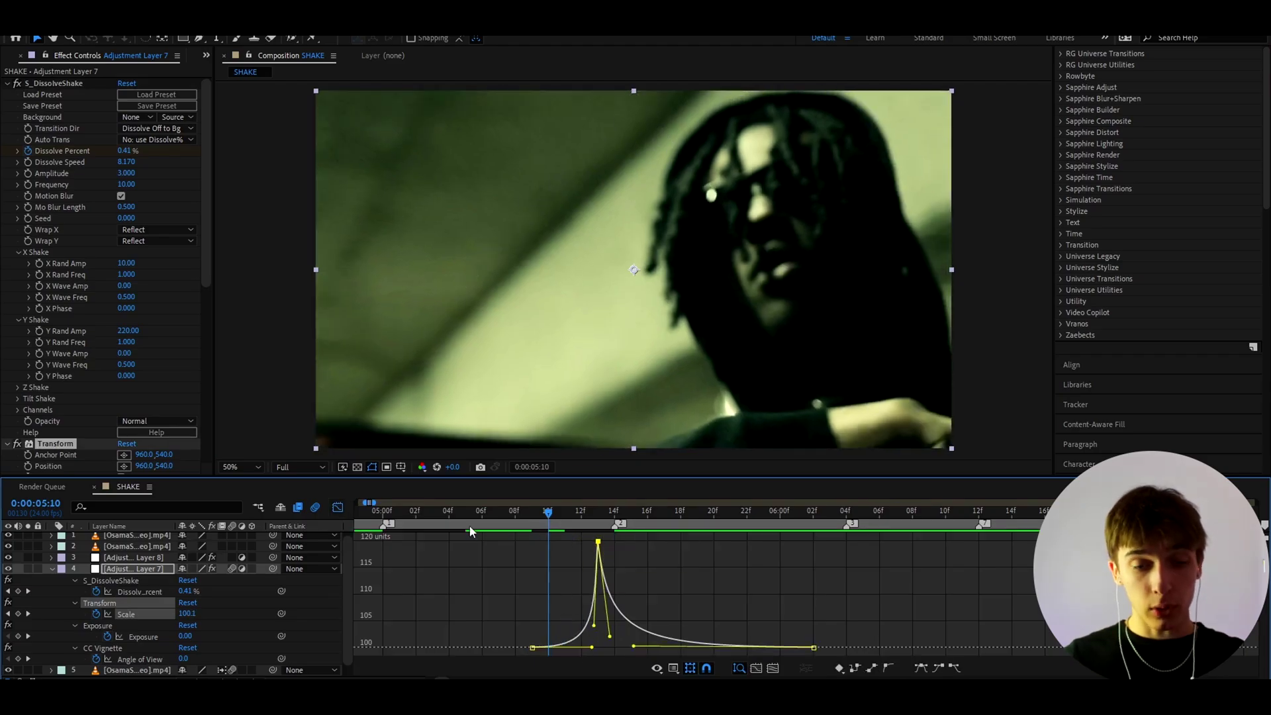
Scrub through the first transition to check the new ease-in, and return to the keyframe view
click(516, 514)
drag(515, 515, 647, 514)
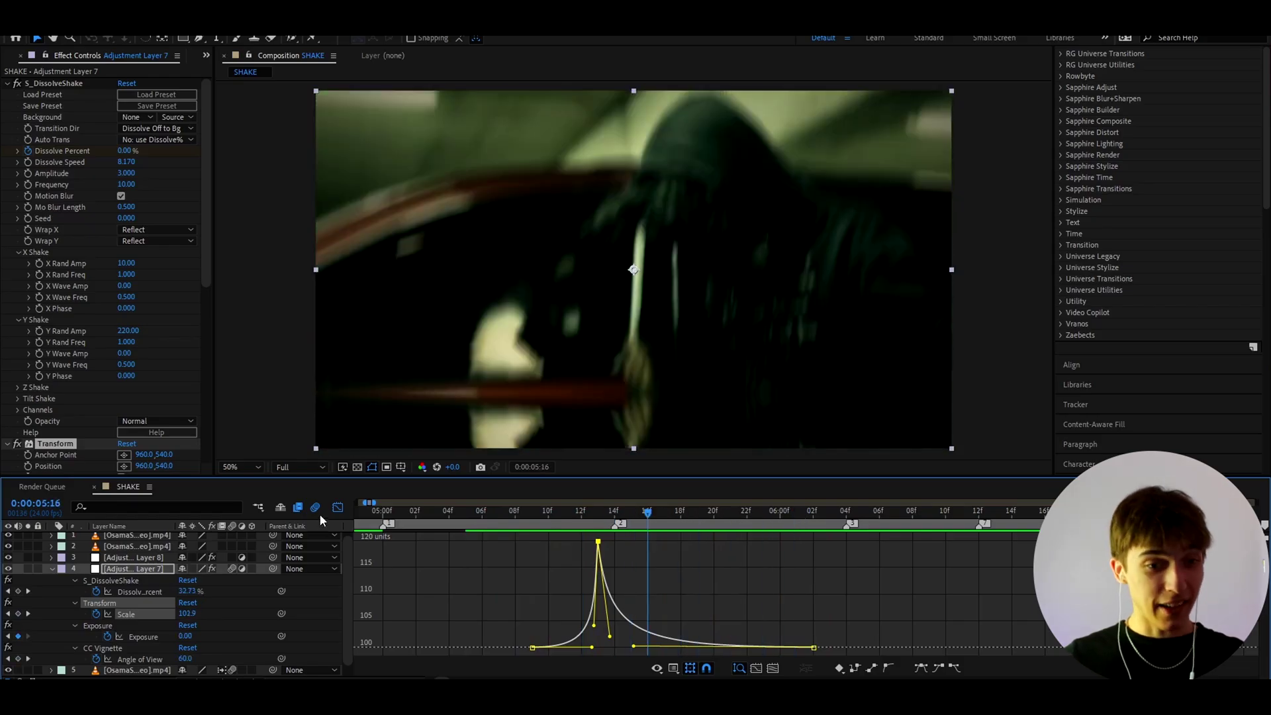
key(shift+F3)
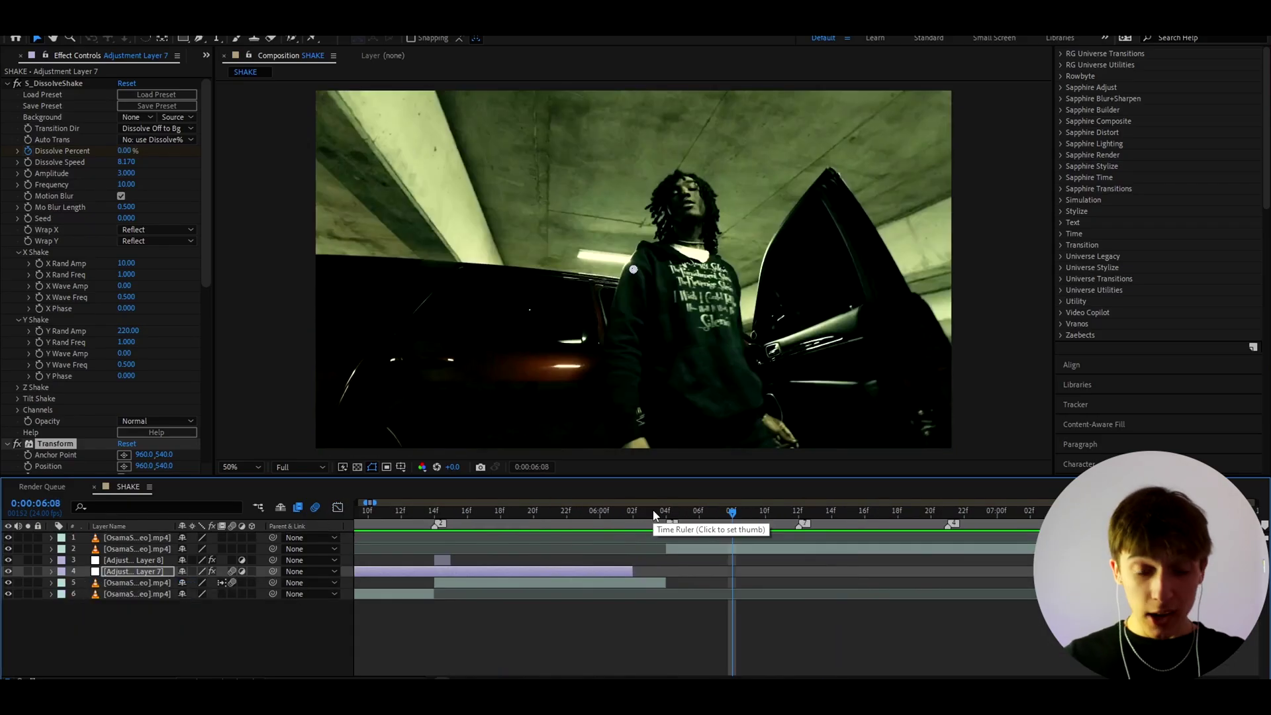
Duplicate the shake adjustment layer, stack the copy above the clip starting at 0:00:06:04, and align its peak keyframes to 0:00:06:03
click(653, 511)
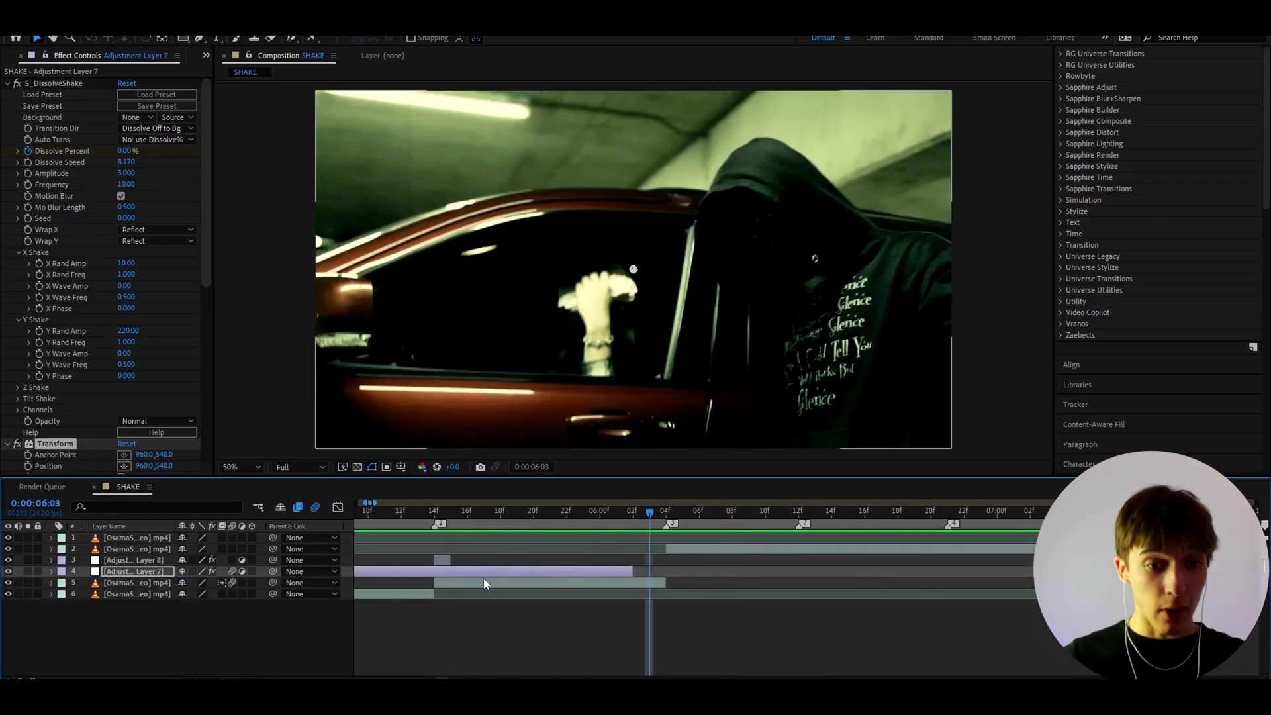
key(ctrl+d)
drag(459, 571, 503, 570)
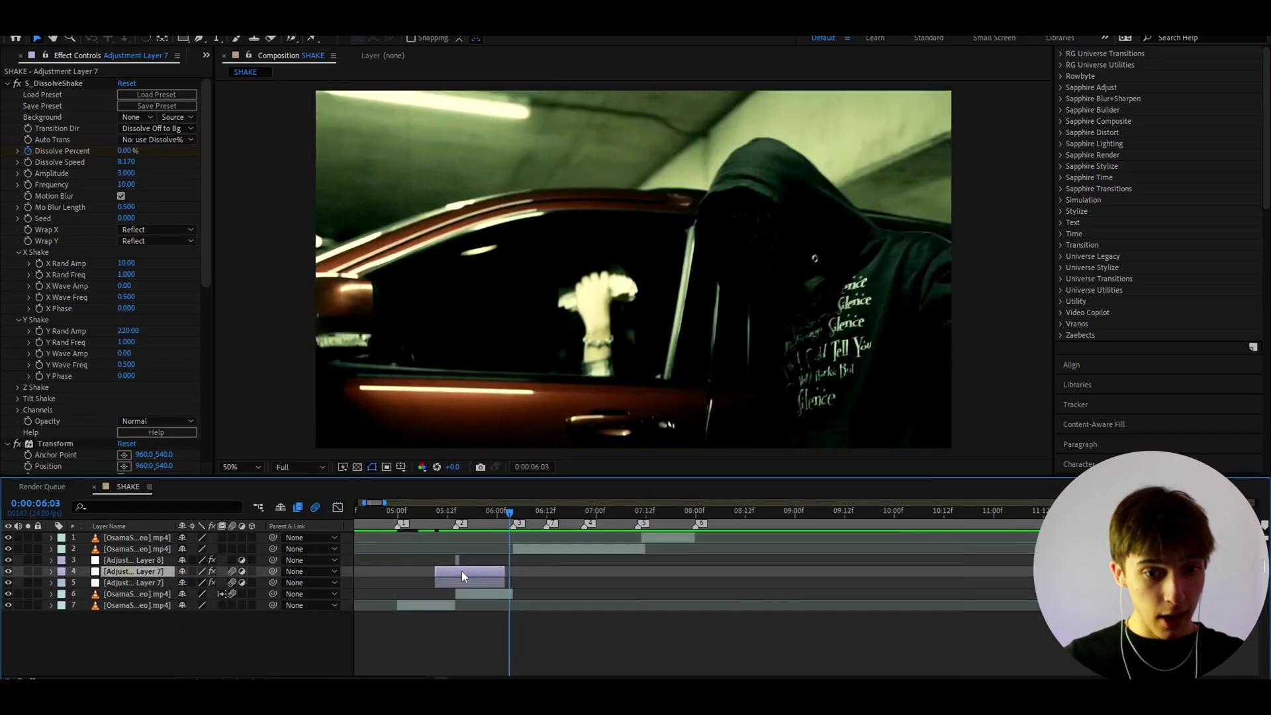
drag(137, 574, 158, 544)
scroll(502, 545, up, 2)
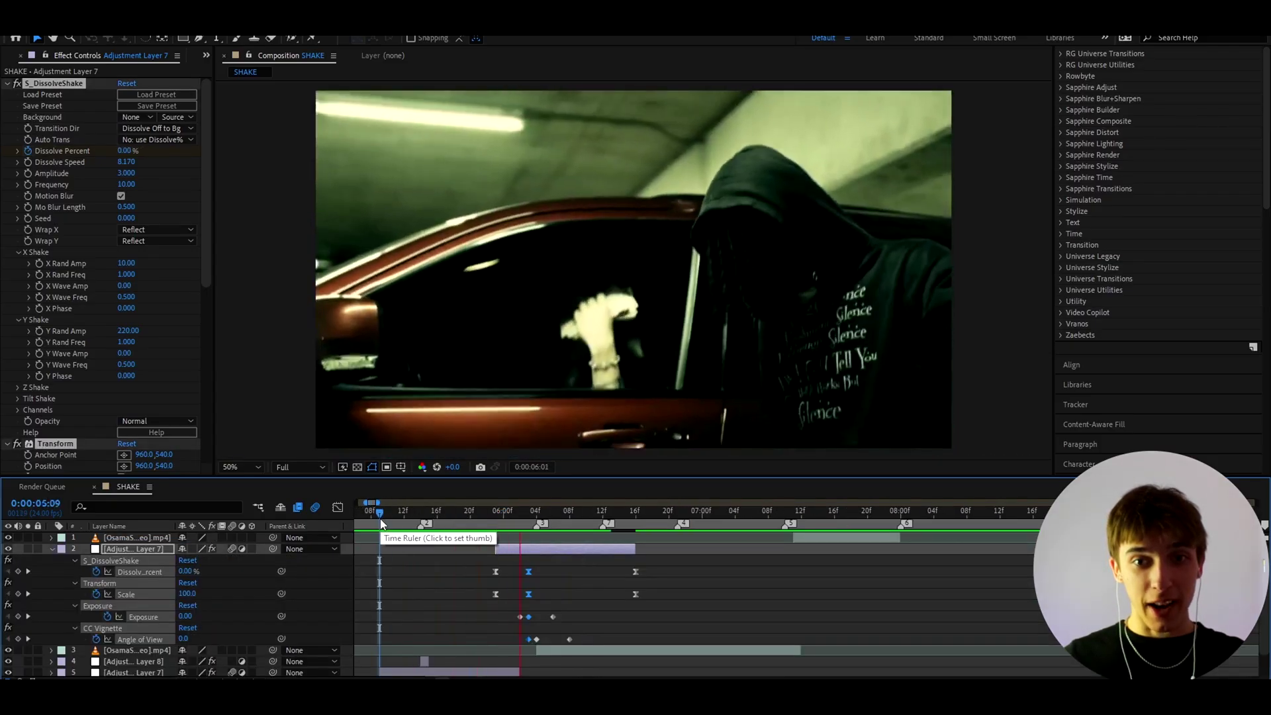
click(434, 522)
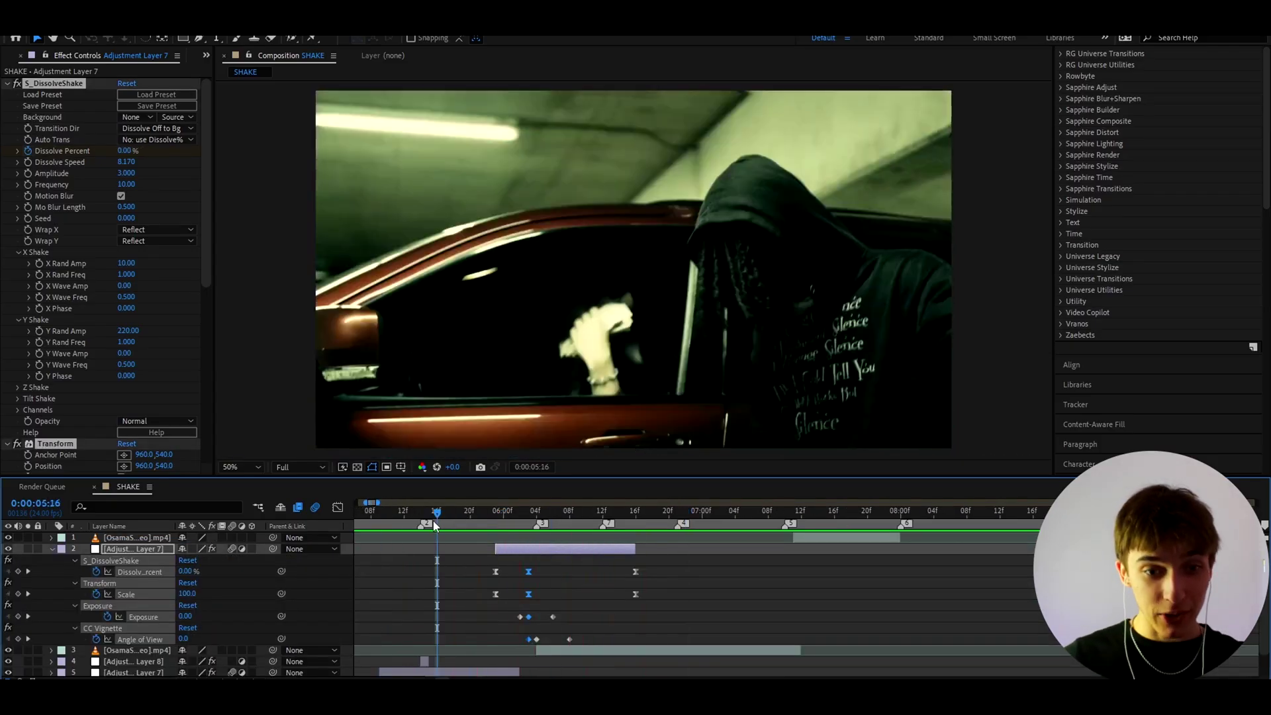
Duplicate the one-frame Invert layer, stack the copy above the second shake layer, and start it at 0:00:06:04
click(530, 519)
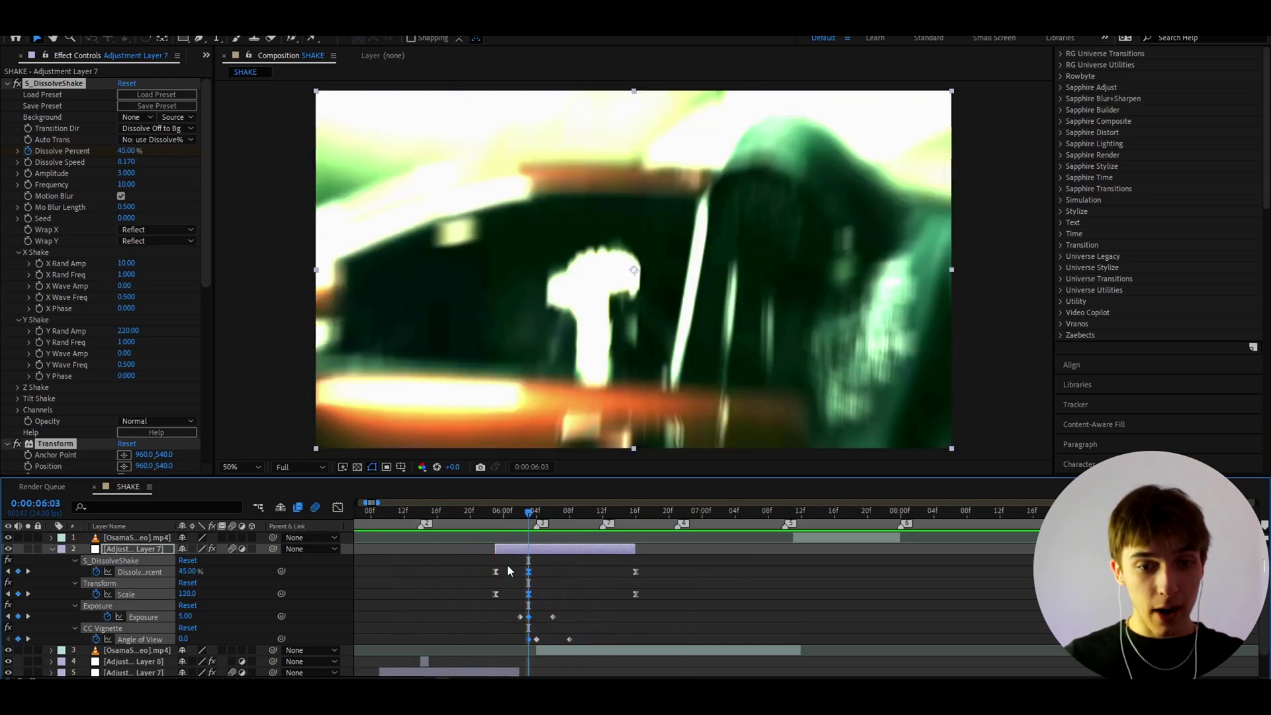
click(425, 661)
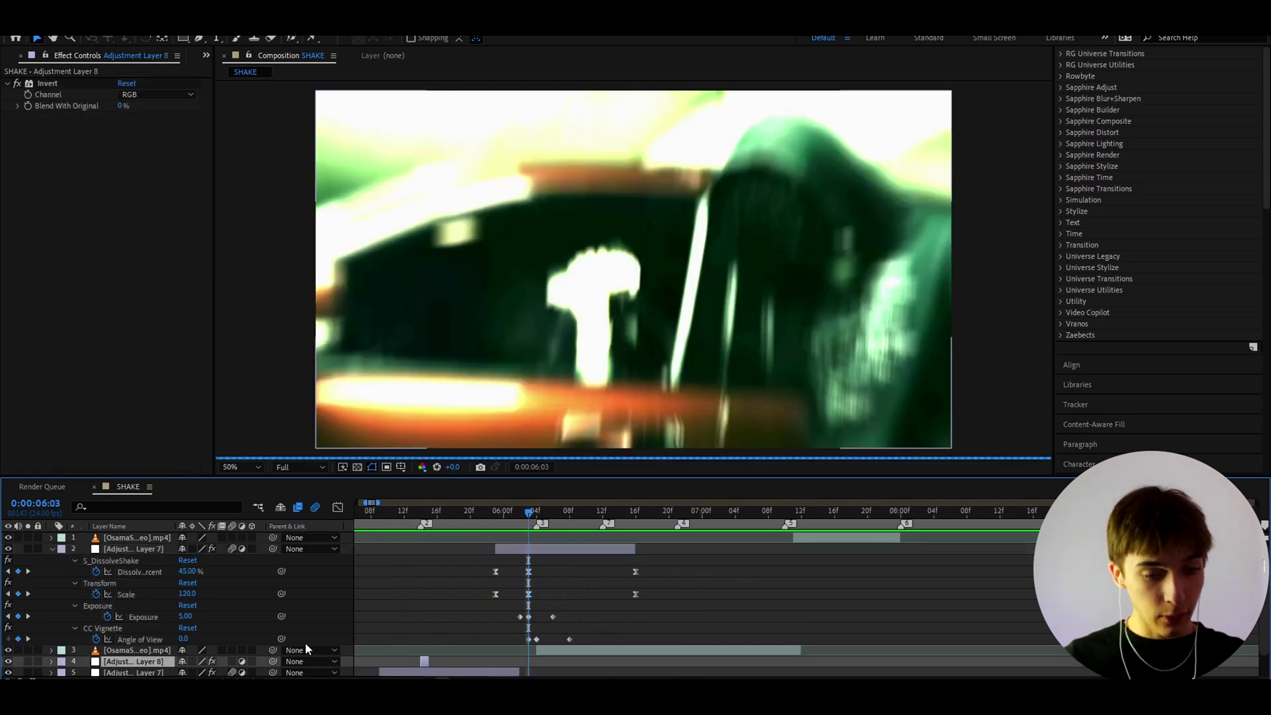
key(ctrl+d)
drag(146, 661, 191, 547)
key(equal)
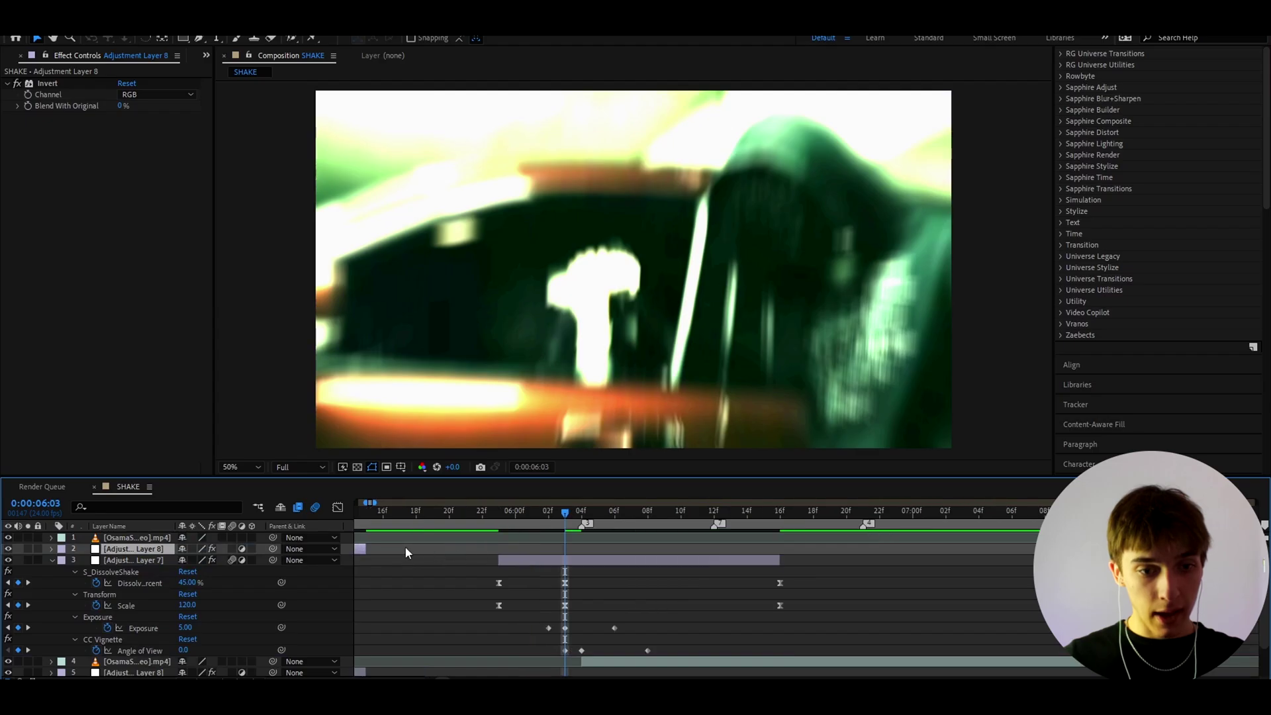
key(bracketleft)
key(equal)
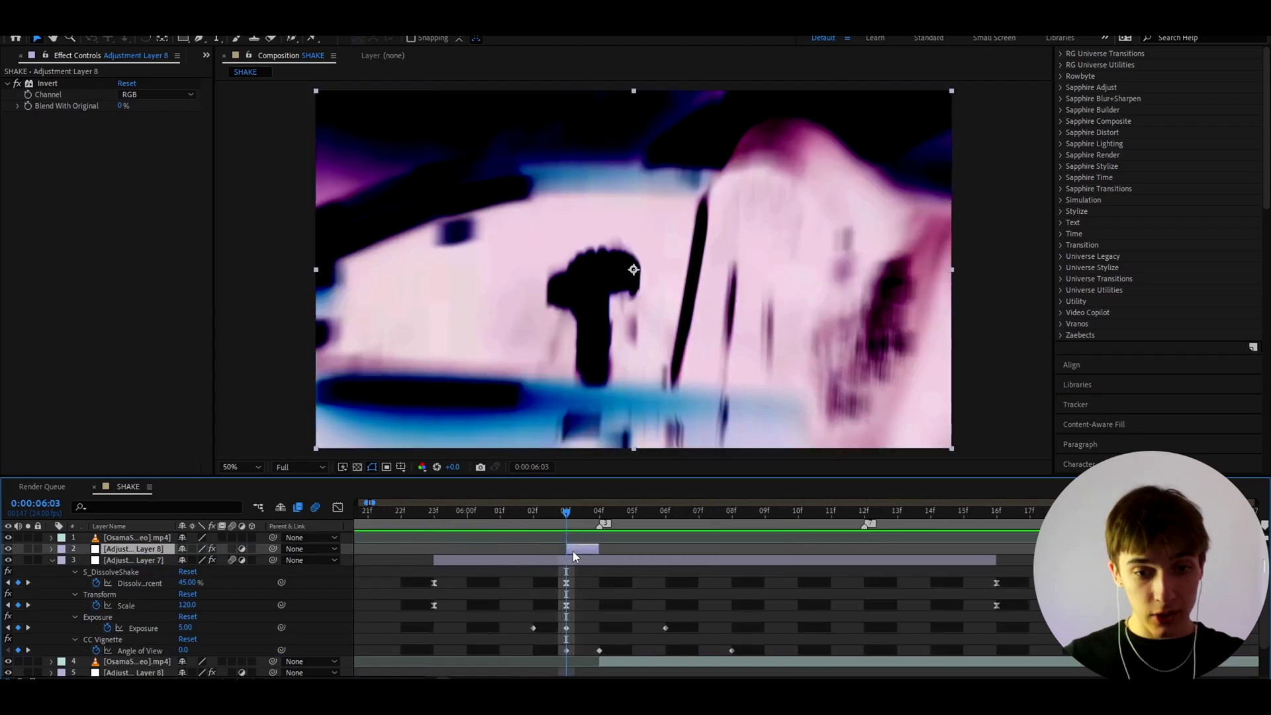
drag(577, 551, 607, 551)
key(minus)
Play back the second transition and save the project
click(460, 520)
key(space)
key(space)
click(593, 514)
key(ctrl+s)
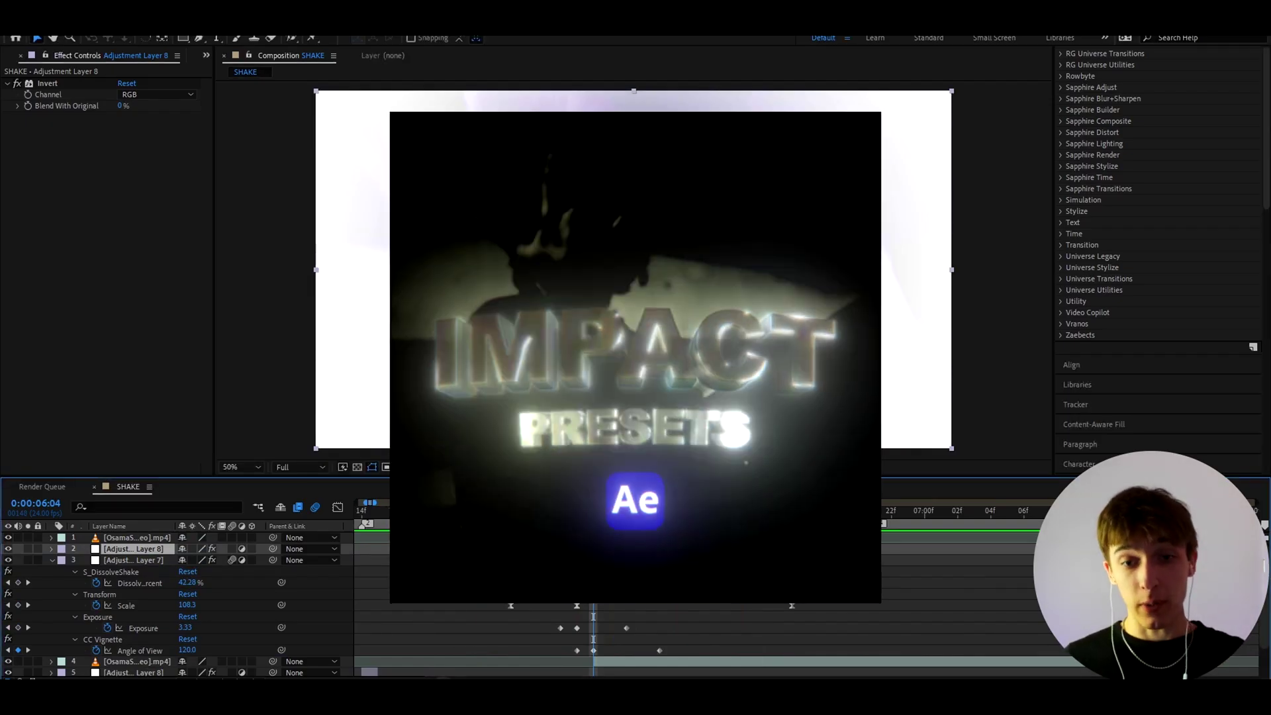
Create a new adjustment layer and select the Distortion Flash Impact preset in the user's Impact Presets folder
key(ctrl+alt+y)
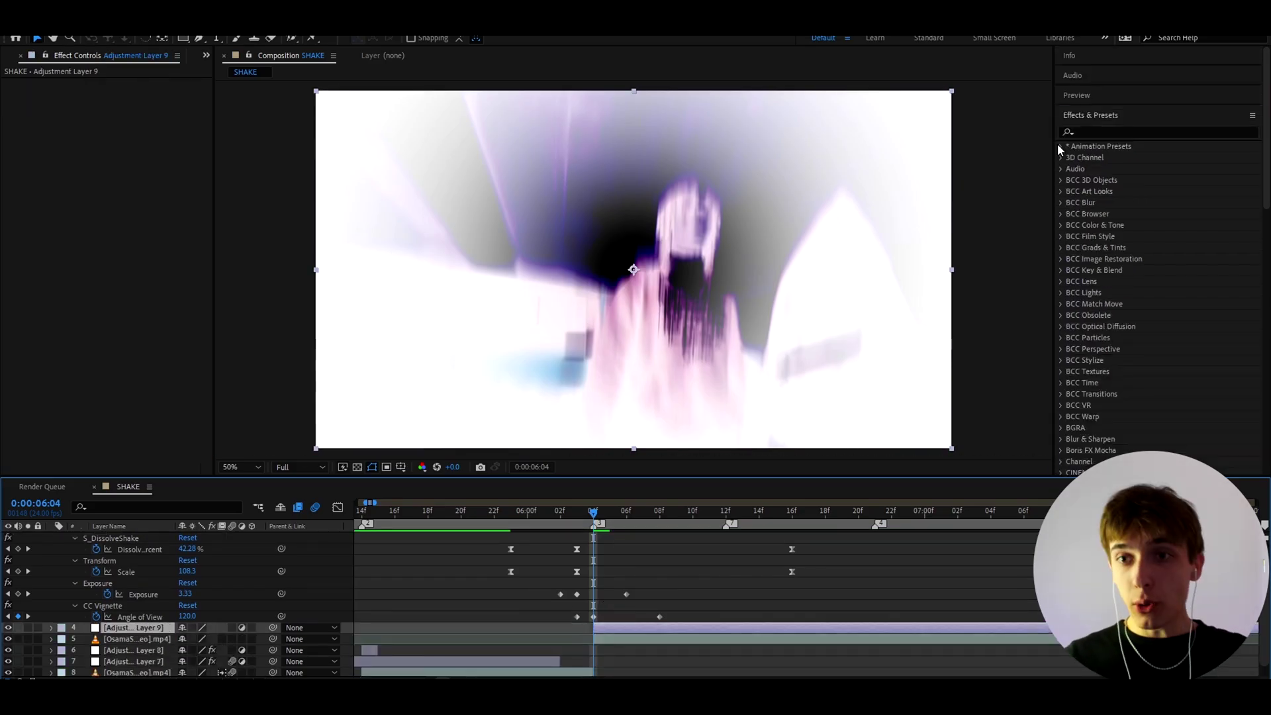
click(1061, 146)
click(1073, 169)
click(1084, 203)
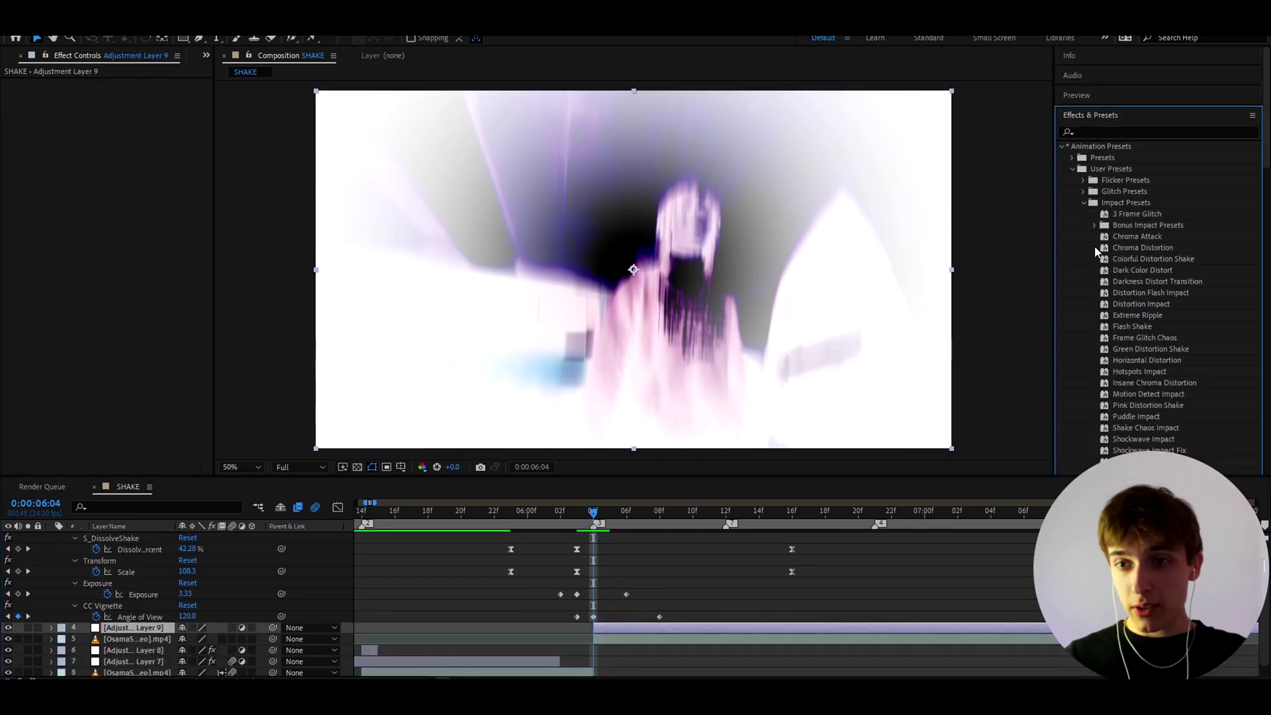
click(1132, 294)
Move the new adjustment layer to start at 0:00:06:05, right after the one-frame Invert layer
drag(519, 625, 617, 625)
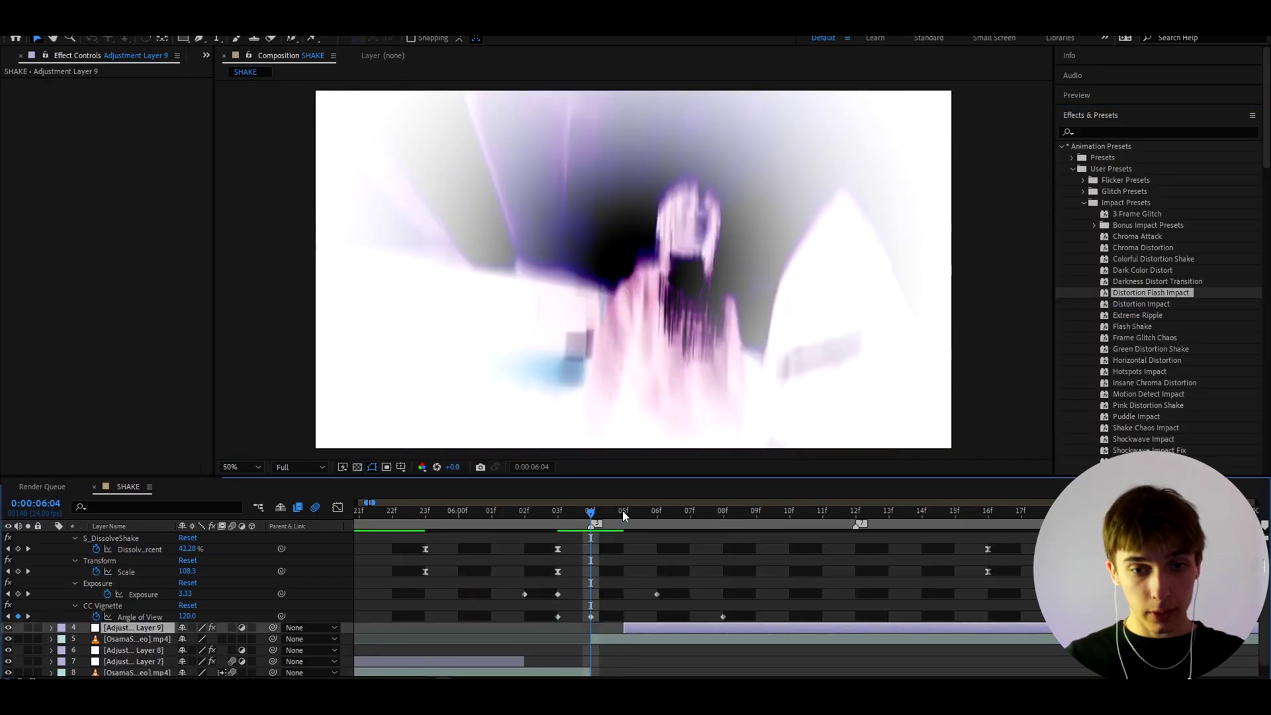
click(620, 513)
scroll(609, 555, down, 1)
drag(615, 514, 434, 528)
scroll(590, 558, up, 1)
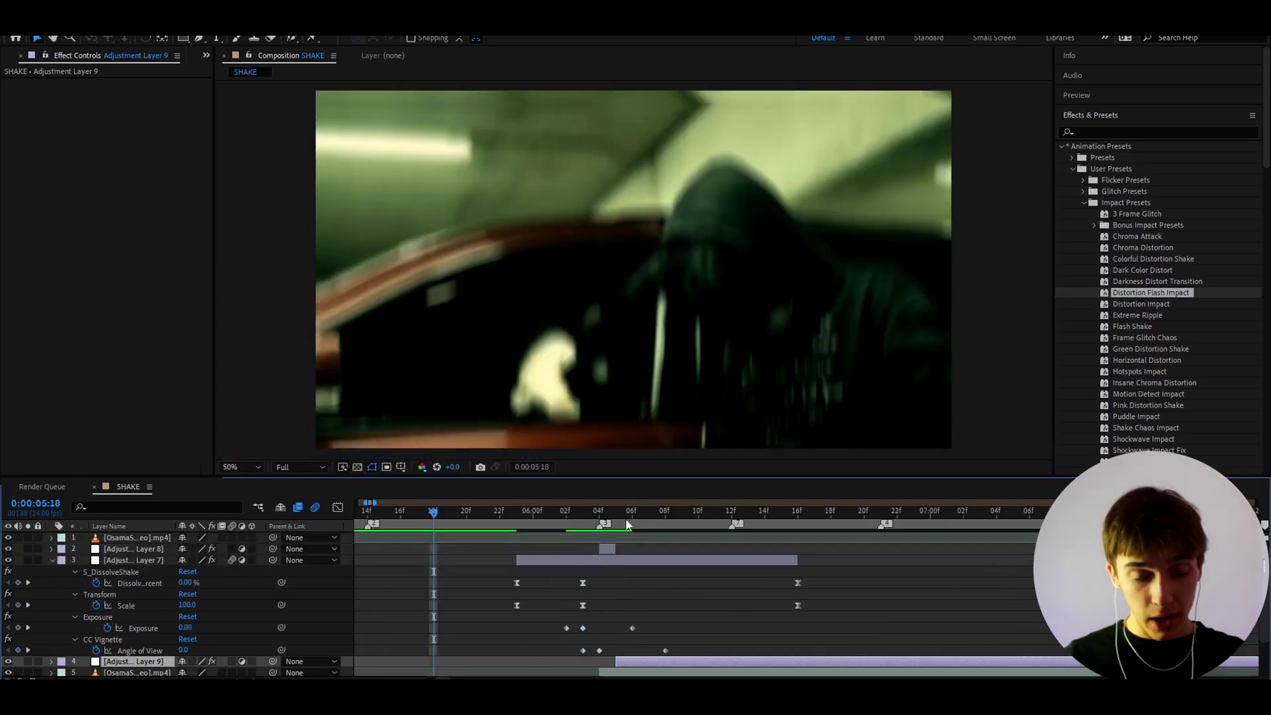
Play back the second transition repeatedly from about 0:00:05:18 to check the shake and invert flash
click(607, 551)
key(space)
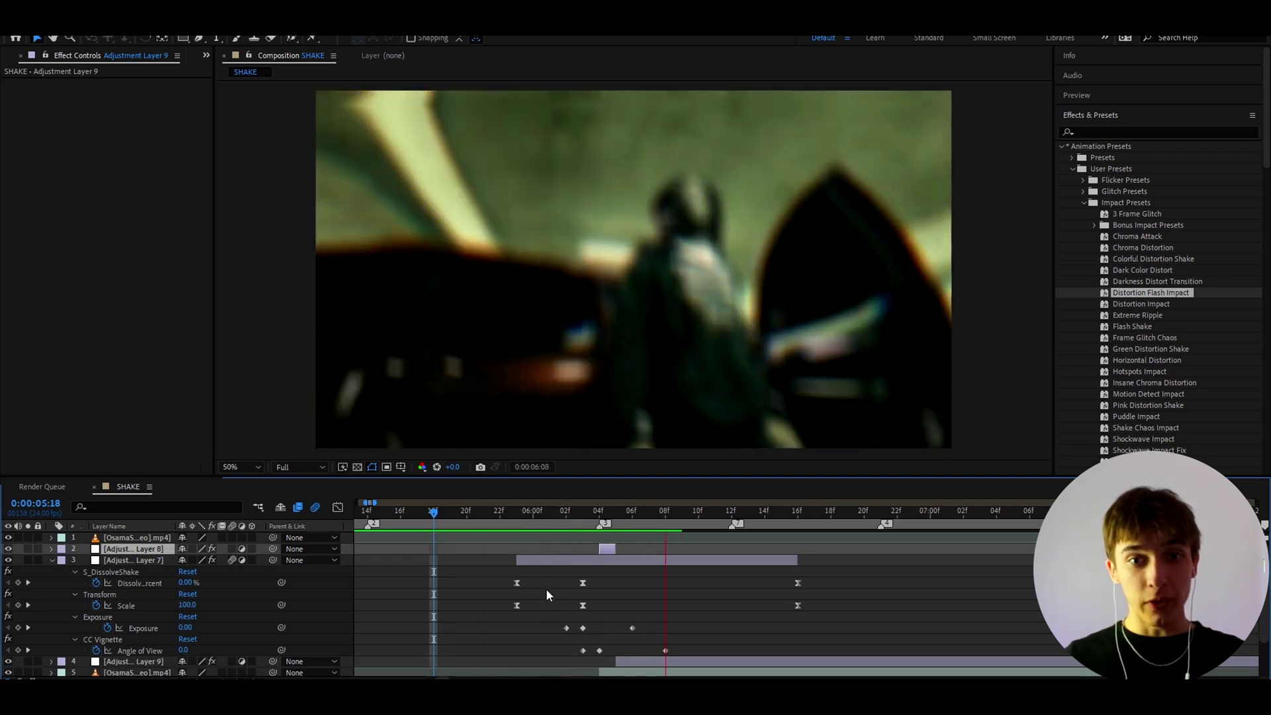
scroll(546, 590, down, 2)
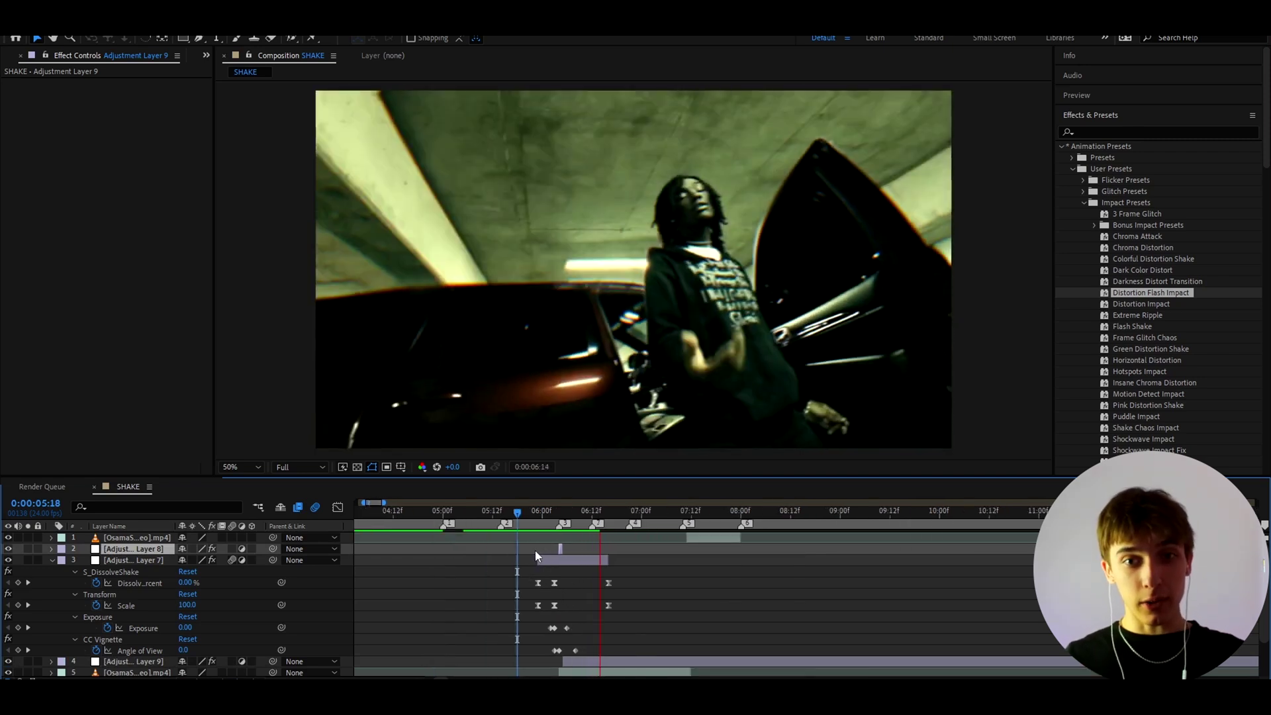
key(space)
drag(575, 514, 522, 514)
key(space)
key(space)
click(523, 520)
key(space)
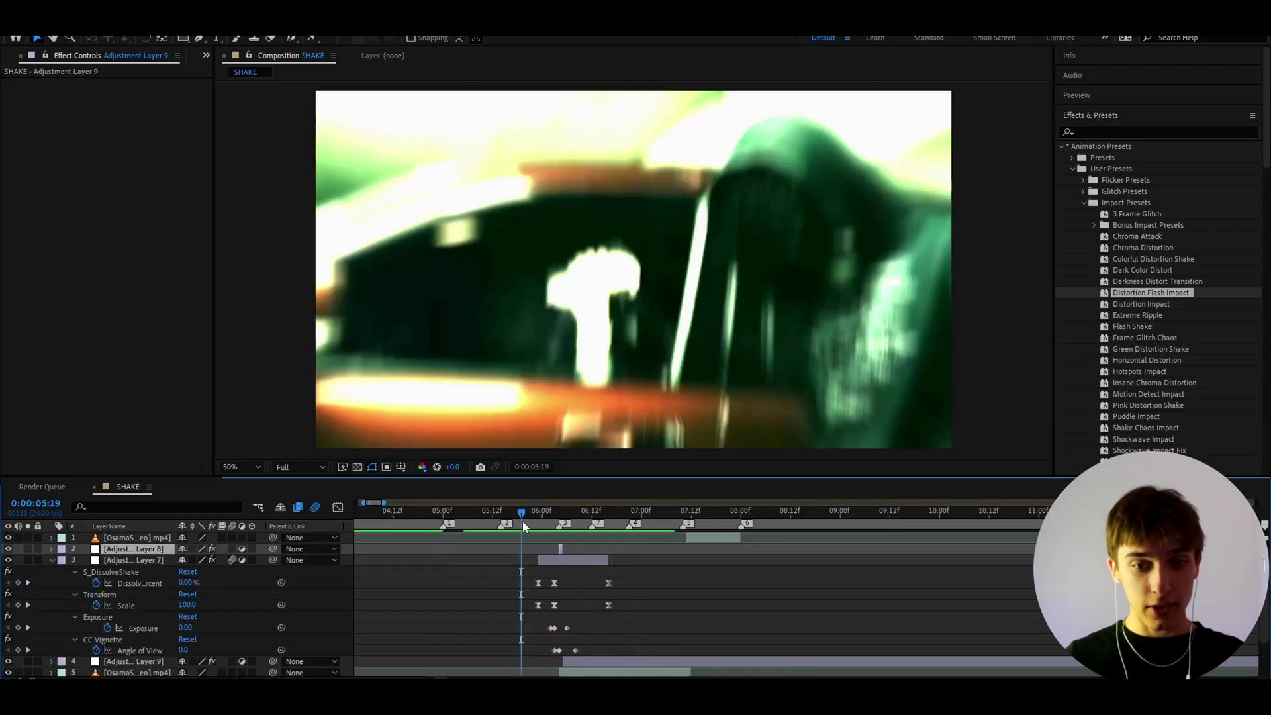
Trim the end of the new adjustment layer to 0:00:06:21
scroll(558, 516, up, 2)
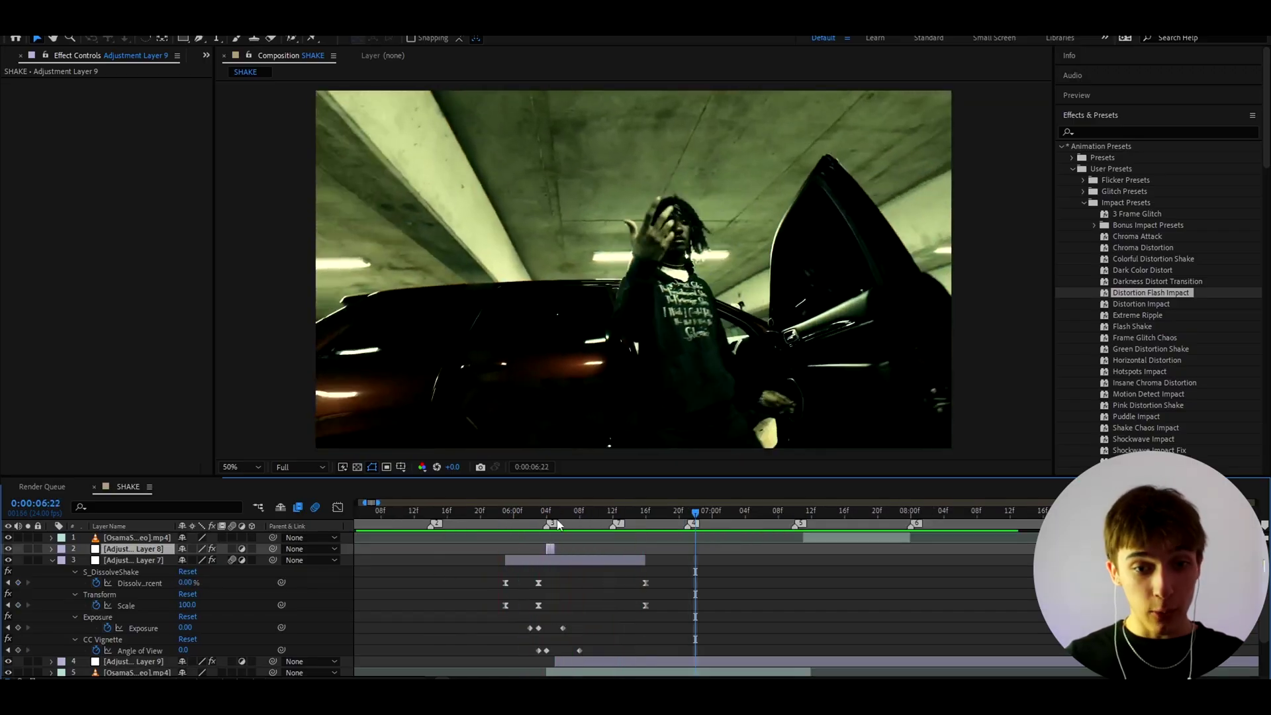
mouse_move(672, 518)
mouse_down()
mouse_move(494, 519)
mouse_move(671, 531)
mouse_up()
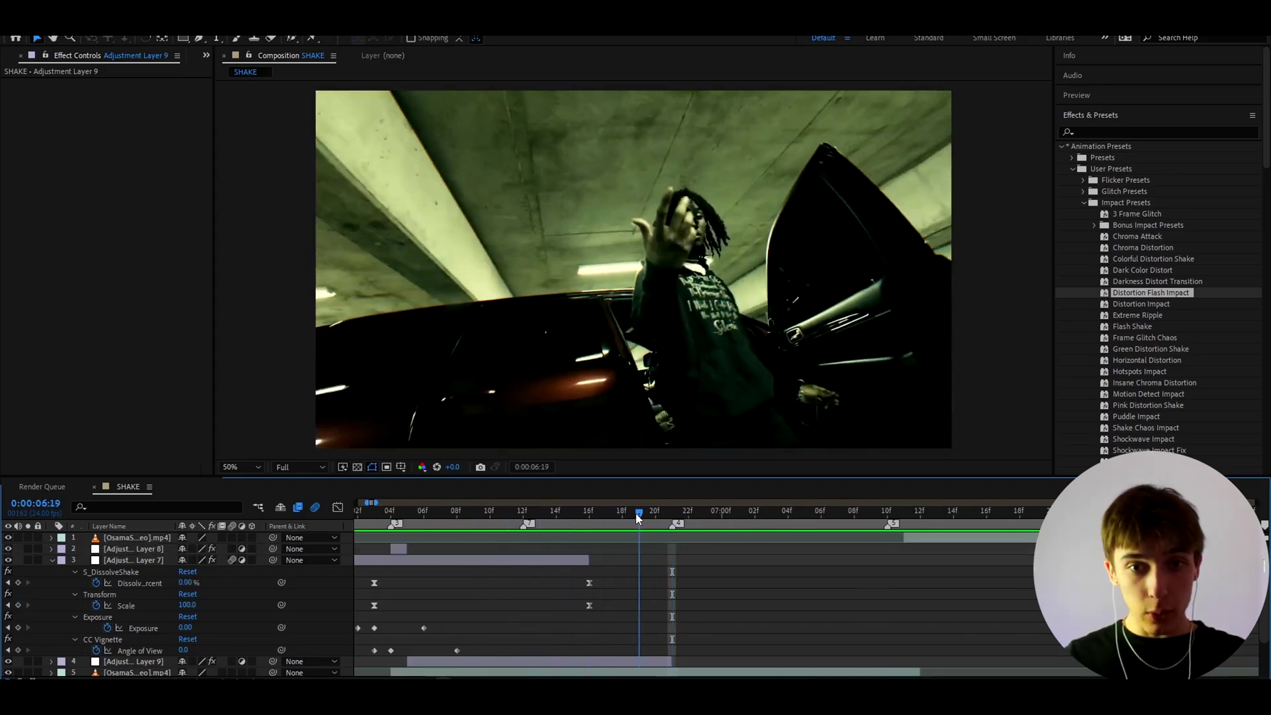
Create a new adjustment layer starting at 0:00:06:21 and apply the Hotspots Impact preset to it
click(660, 659)
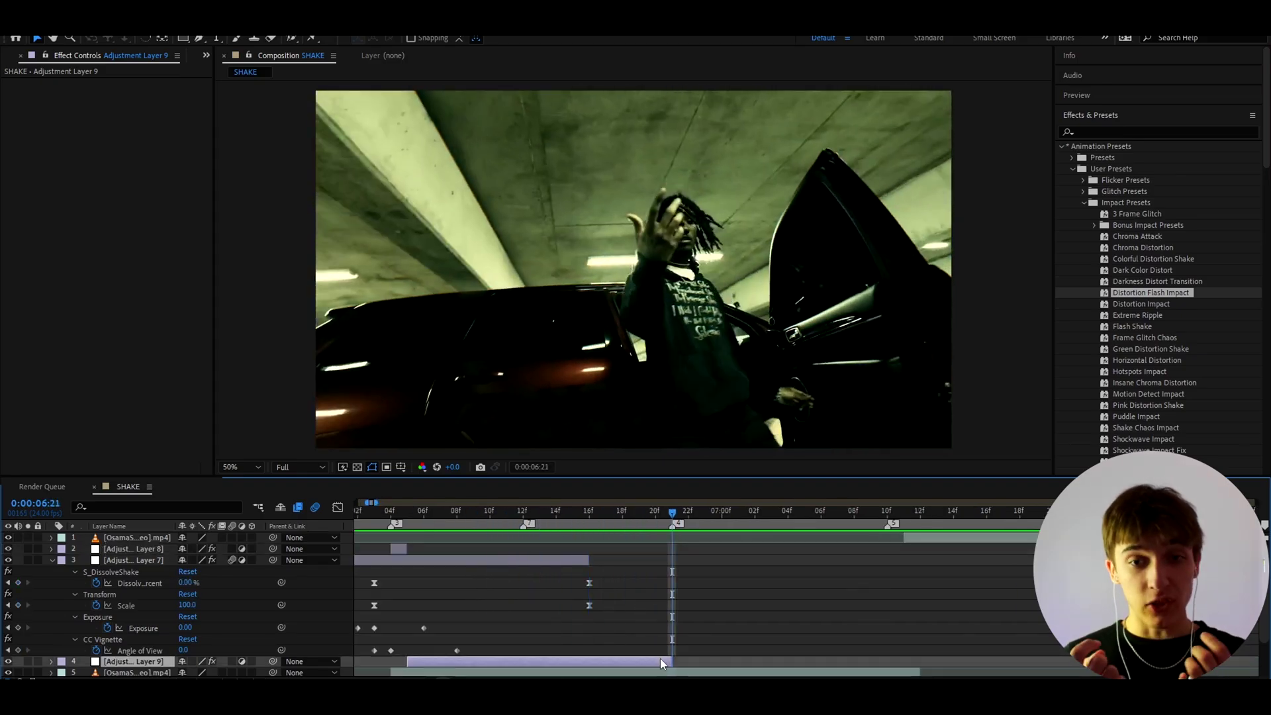
key(ctrl+alt+y)
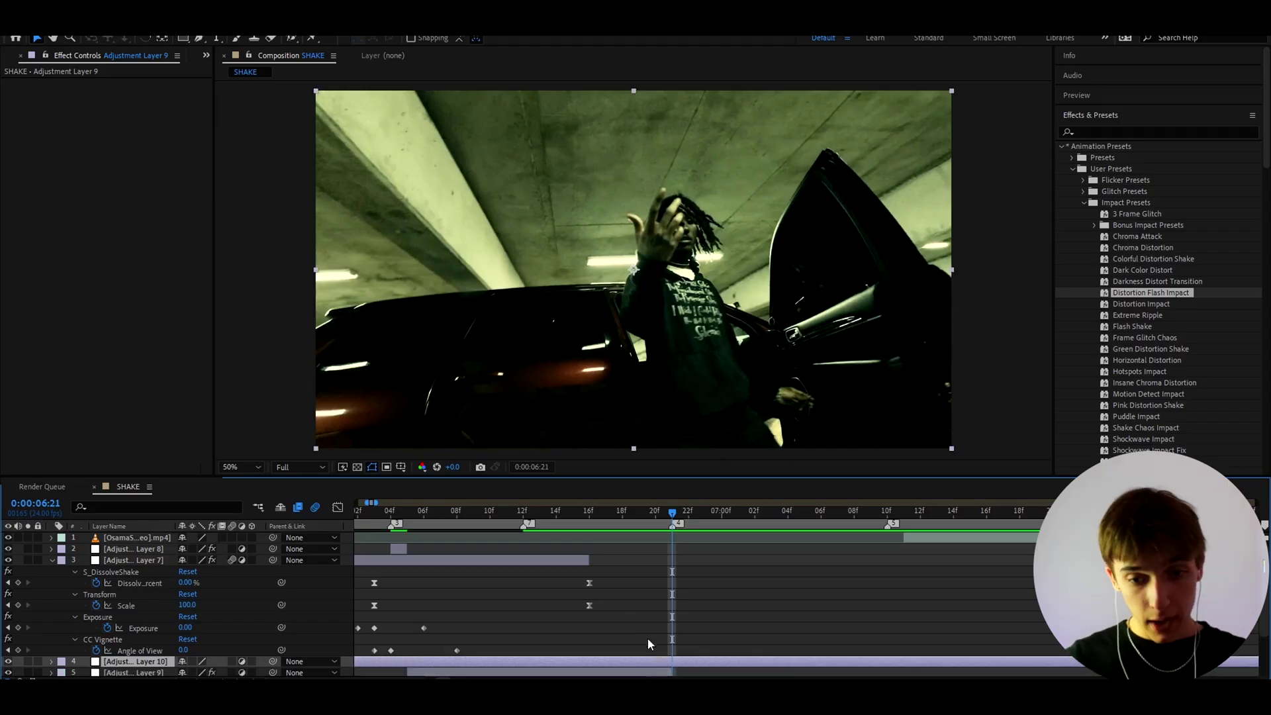
double_click(1124, 370)
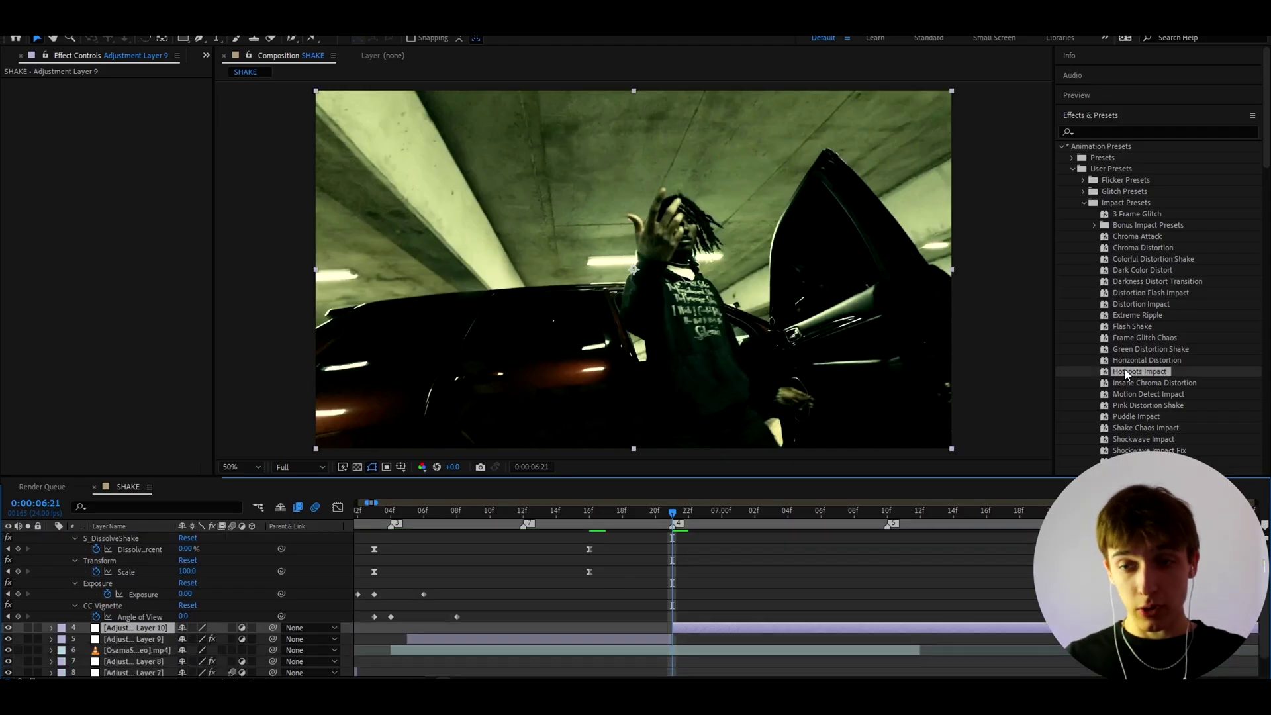
Preview the Hotspots Impact and trim the end of its adjustment layer to the next clip's start at 0:00:07:11
key(space)
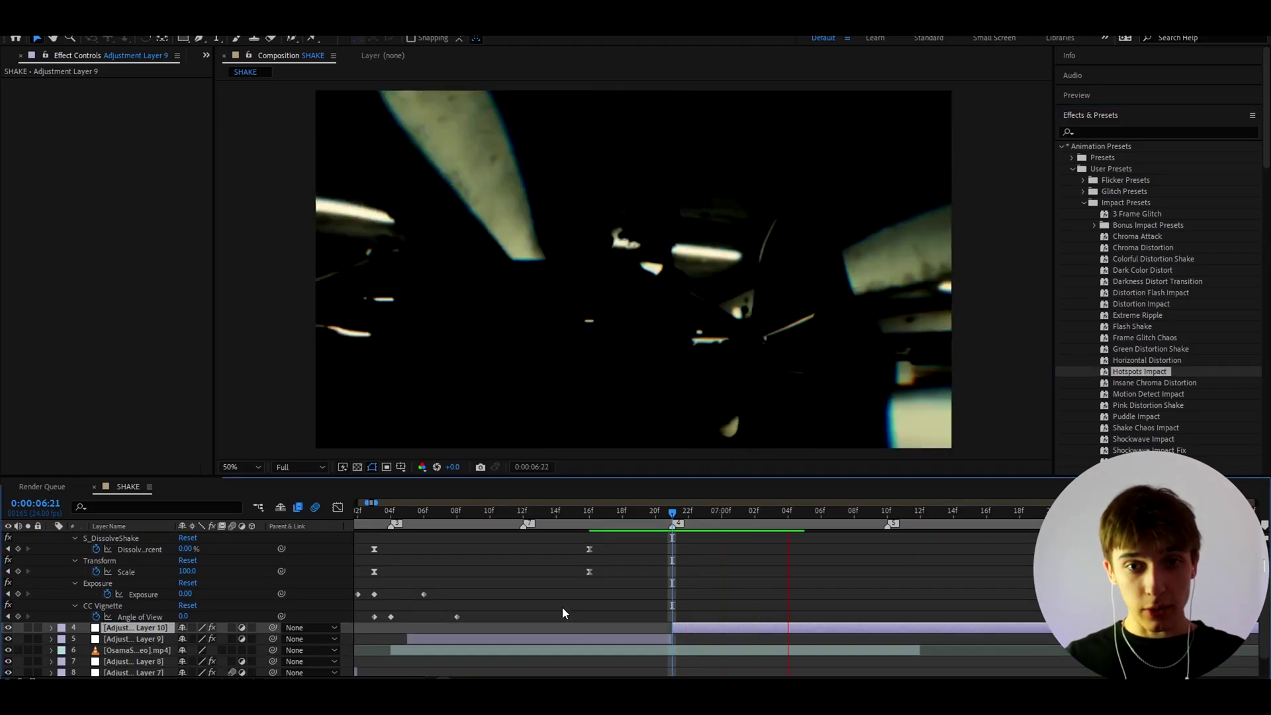
key(space)
drag(706, 519, 887, 521)
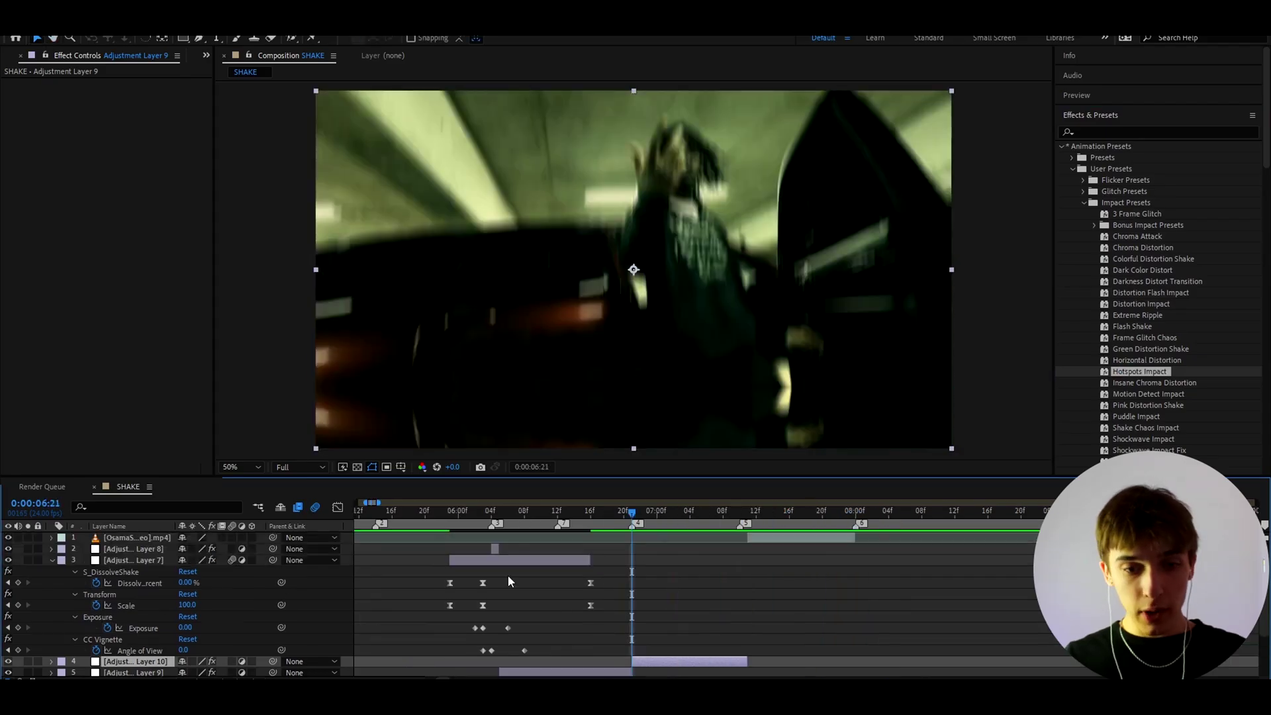
Duplicate the second transition's shake adjustment layer, move the copy to start at 0:00:06:17, and preview it from 0:00:06:15
key(equal)
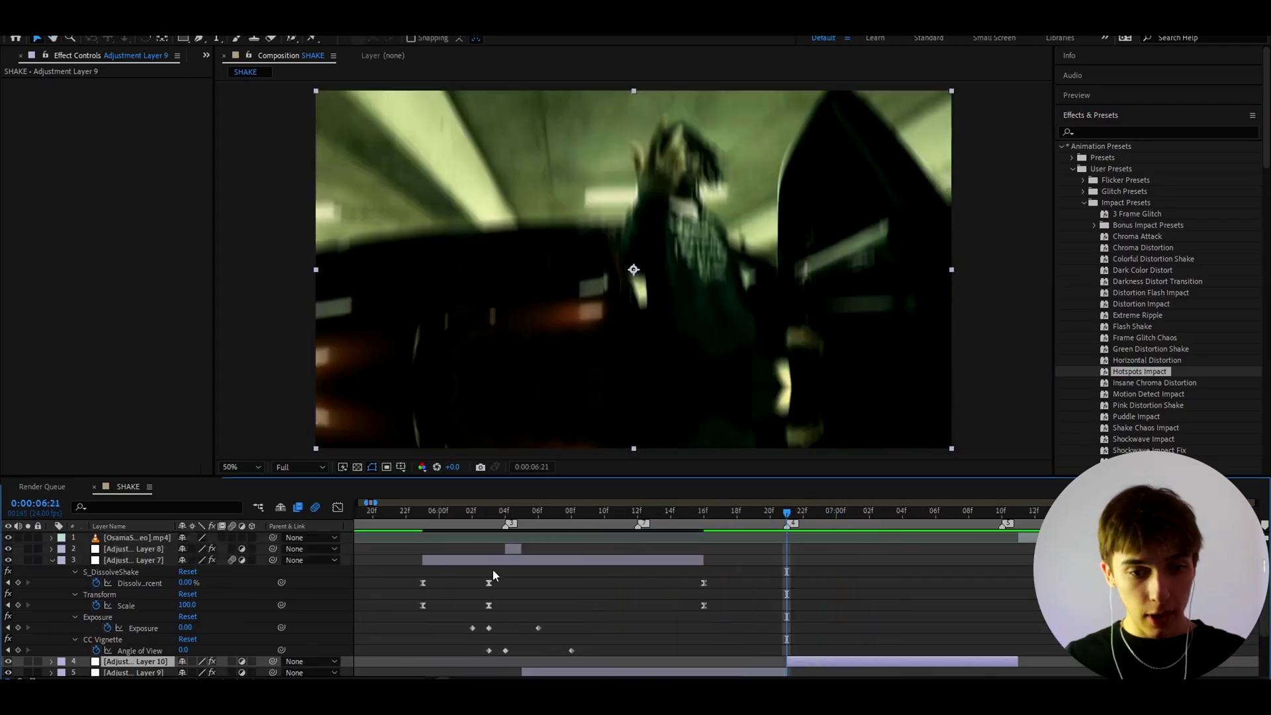
click(502, 563)
key(ctrl+d)
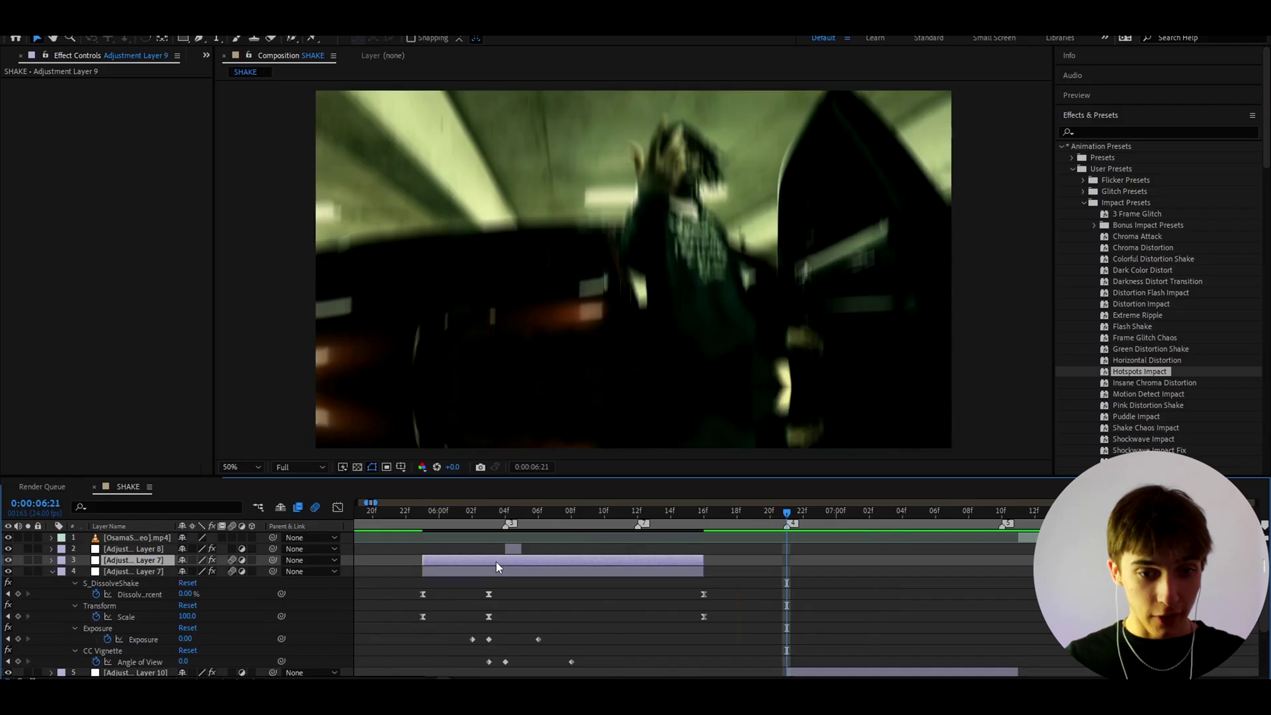
drag(669, 562, 781, 563)
key(u)
scroll(758, 571, up, 1)
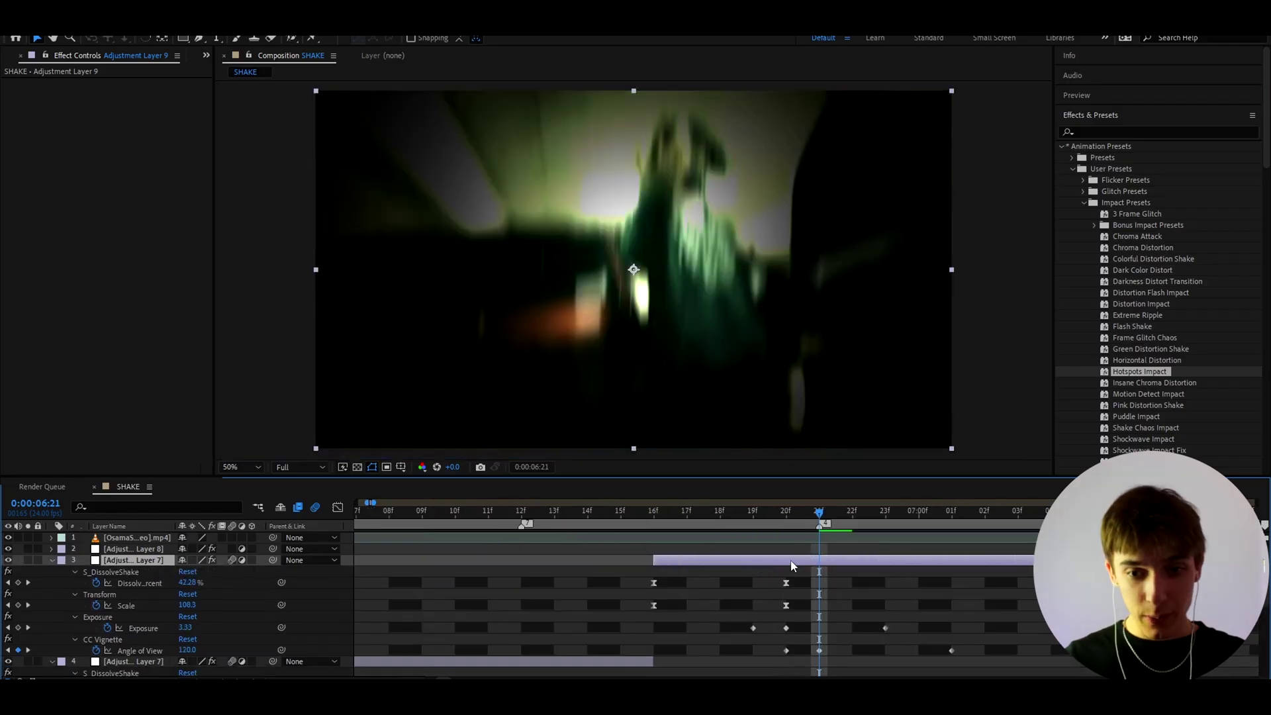
scroll(789, 561, down, 2)
click(703, 518)
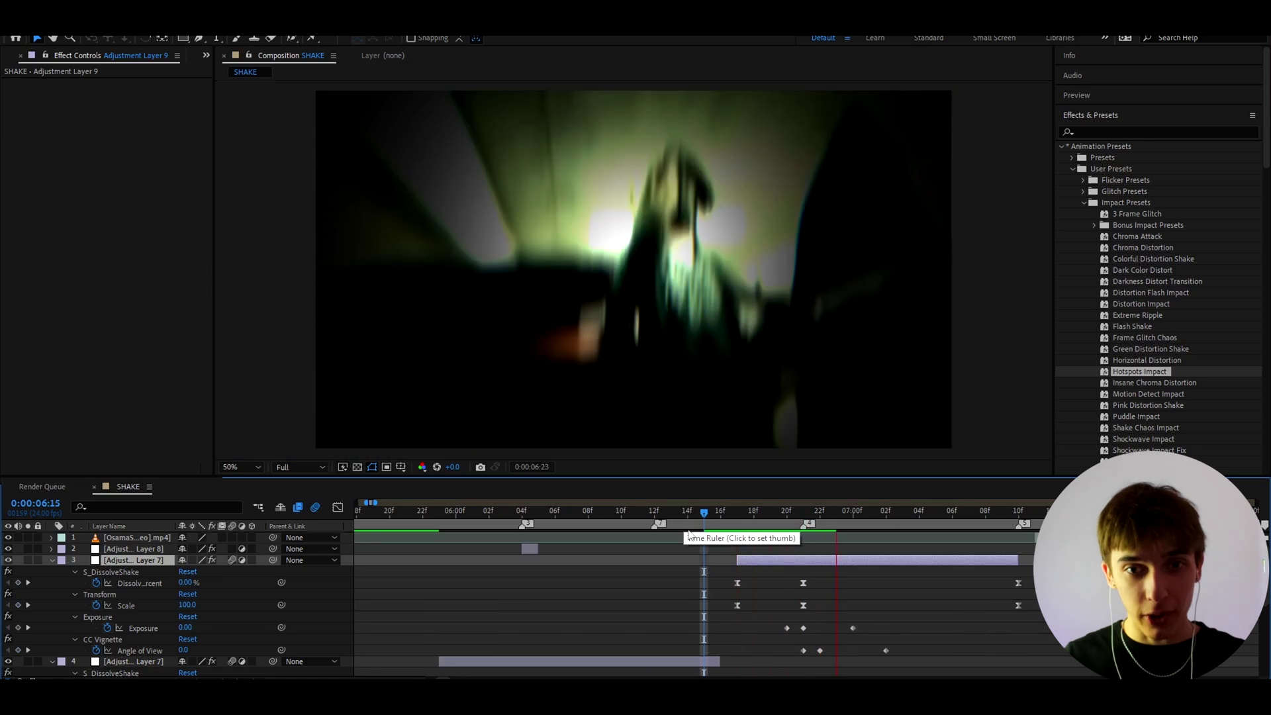
Create a new adjustment layer starting at 0:00:07:10 and apply the Flash Shake preset to it
drag(791, 513, 875, 522)
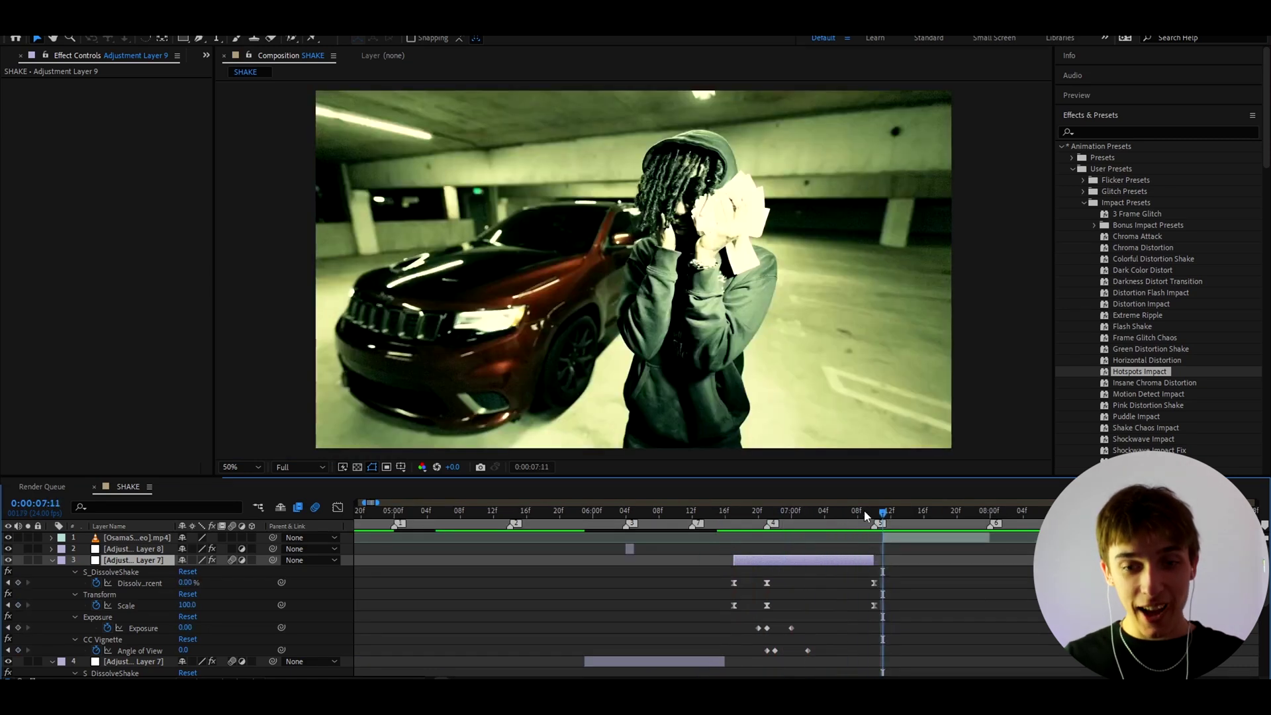
click(888, 538)
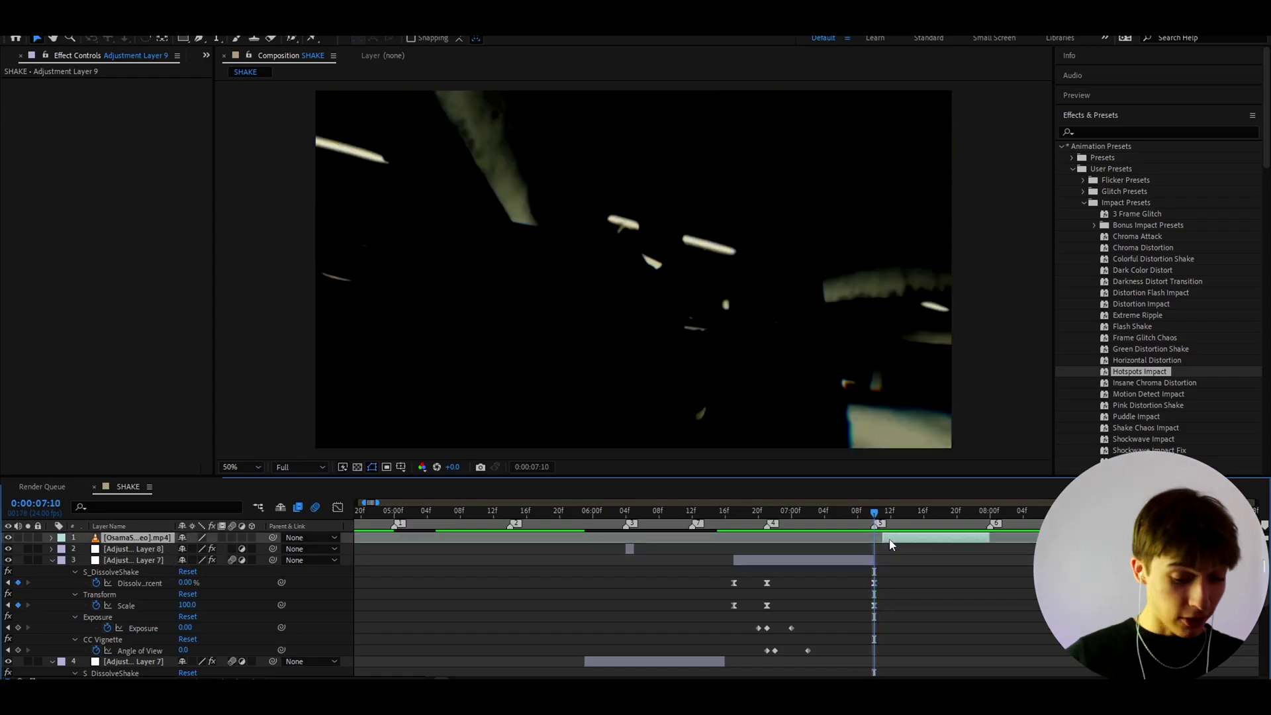
key(ctrl+alt+y)
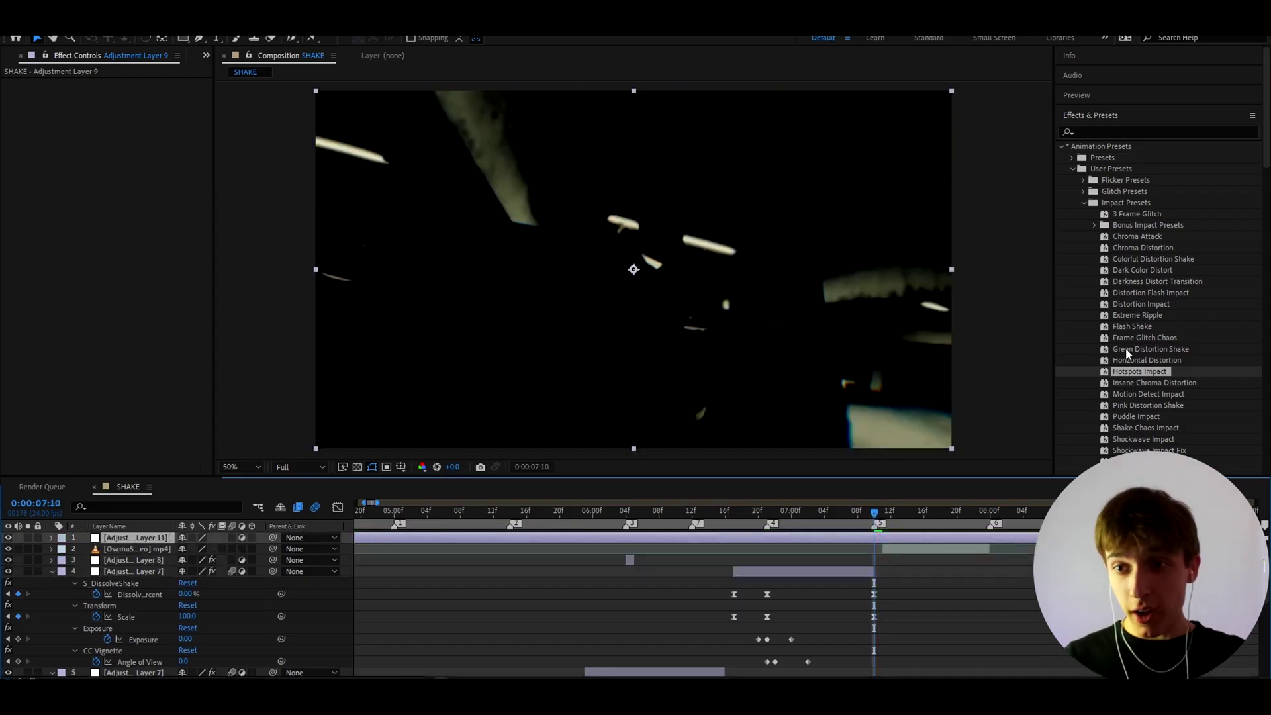
click(1129, 327)
double_click(1125, 328)
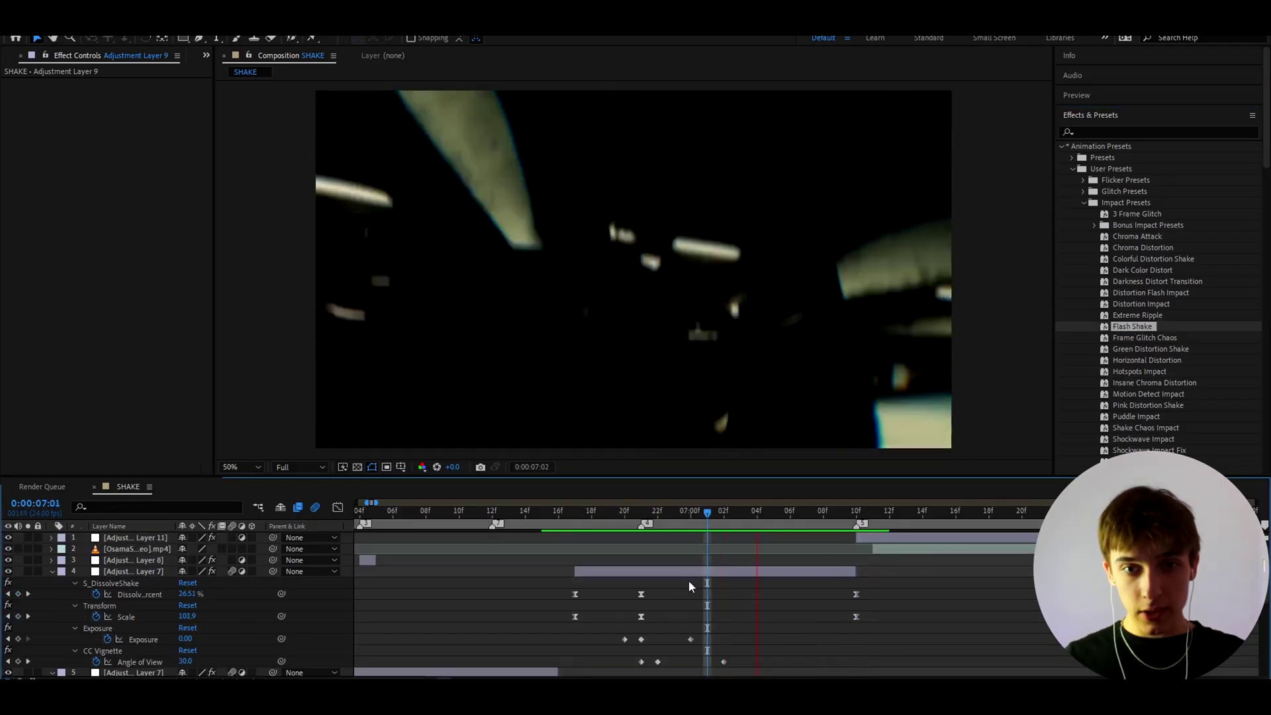
Play back the edited sequence from around 0:00:05:00 and look through the Impact Presets, including the Bonus Impact Presets folder
scroll(683, 569, down, 2)
click(643, 515)
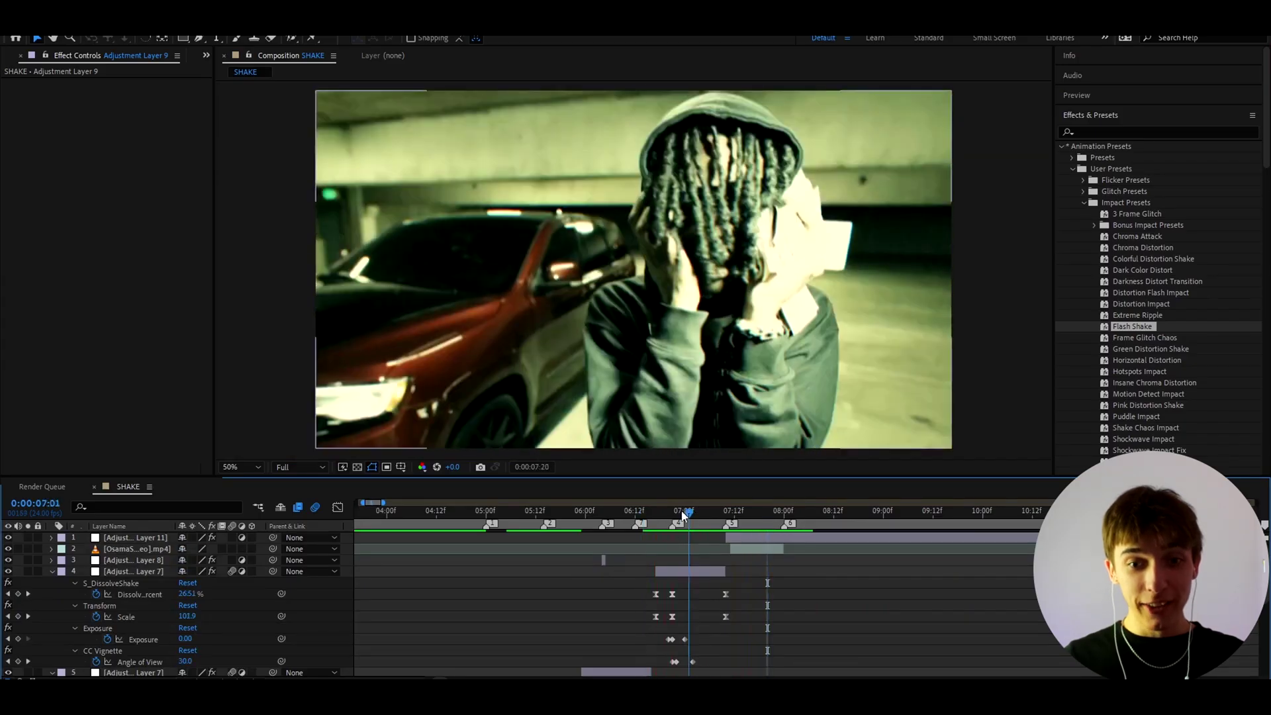
click(519, 525)
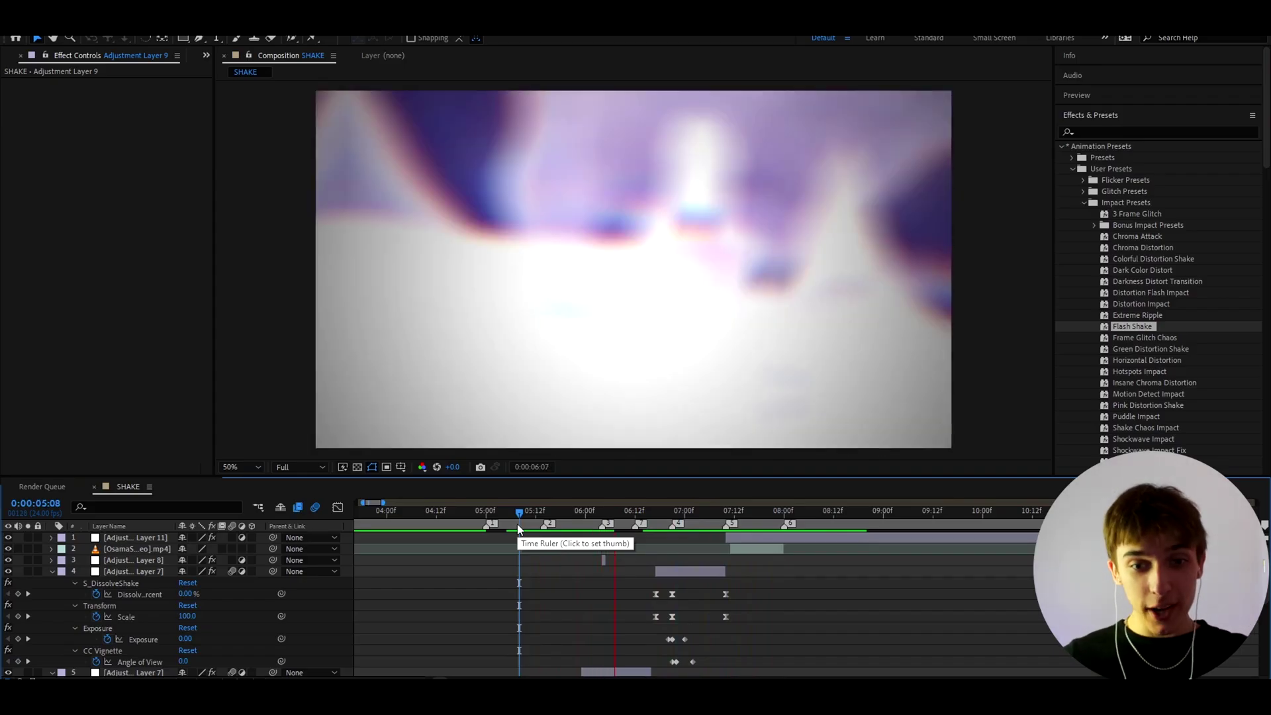
click(502, 525)
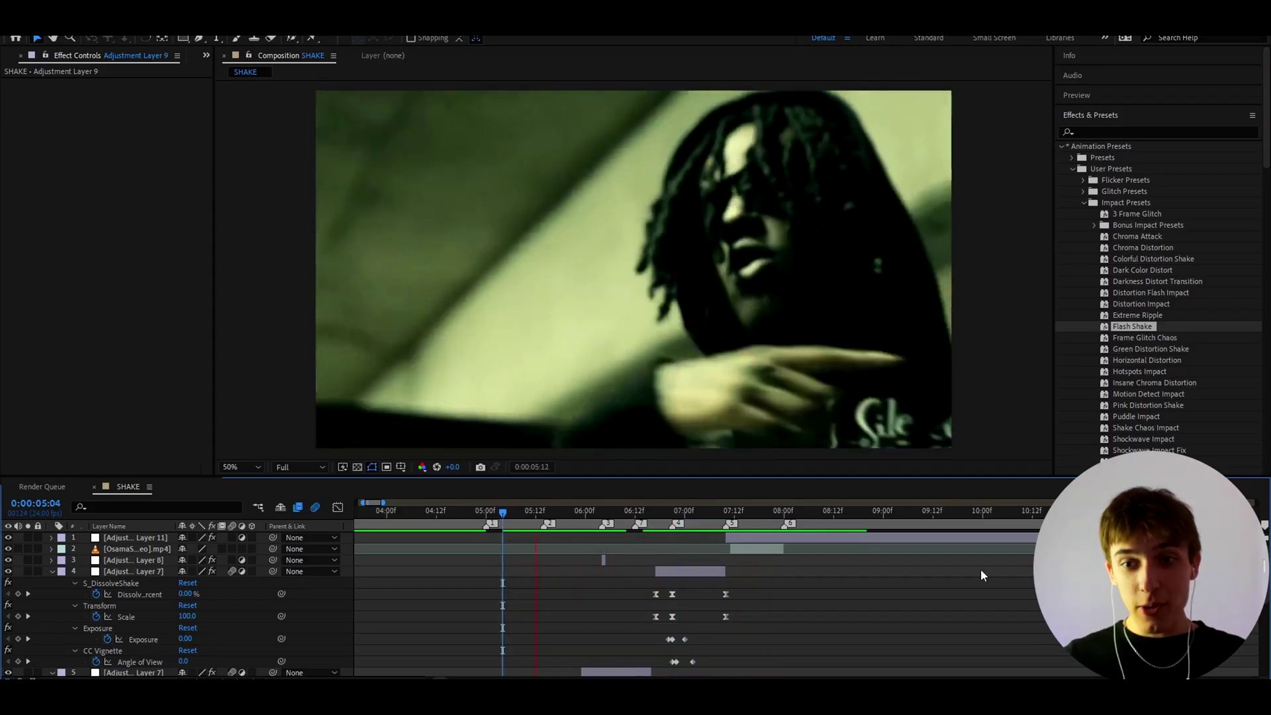
click(773, 548)
scroll(1145, 291, down, 2)
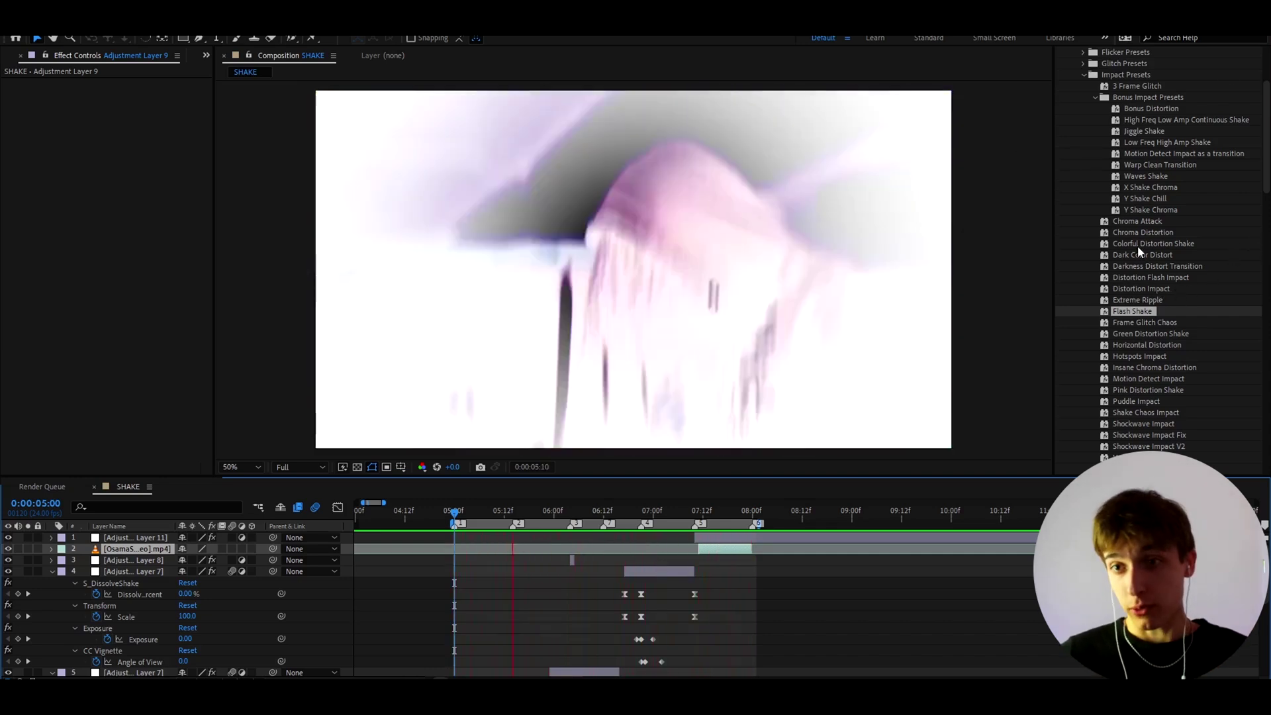
scroll(1159, 198, down, 1)
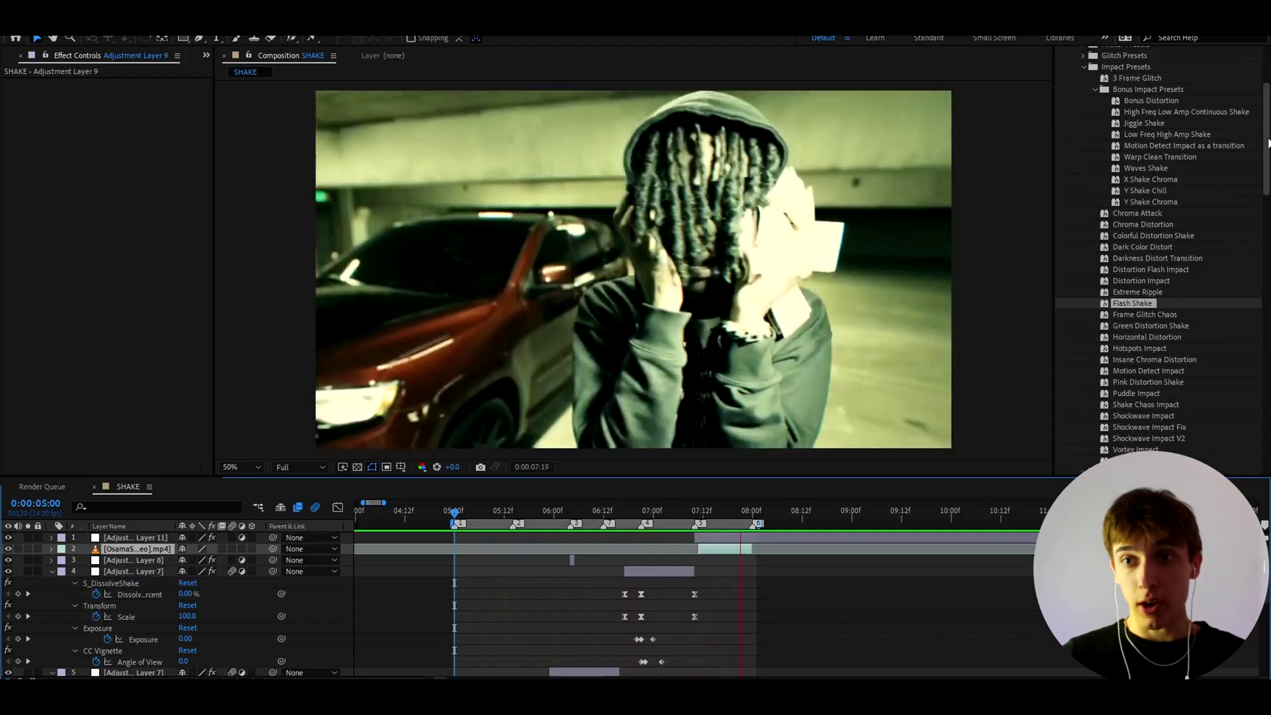